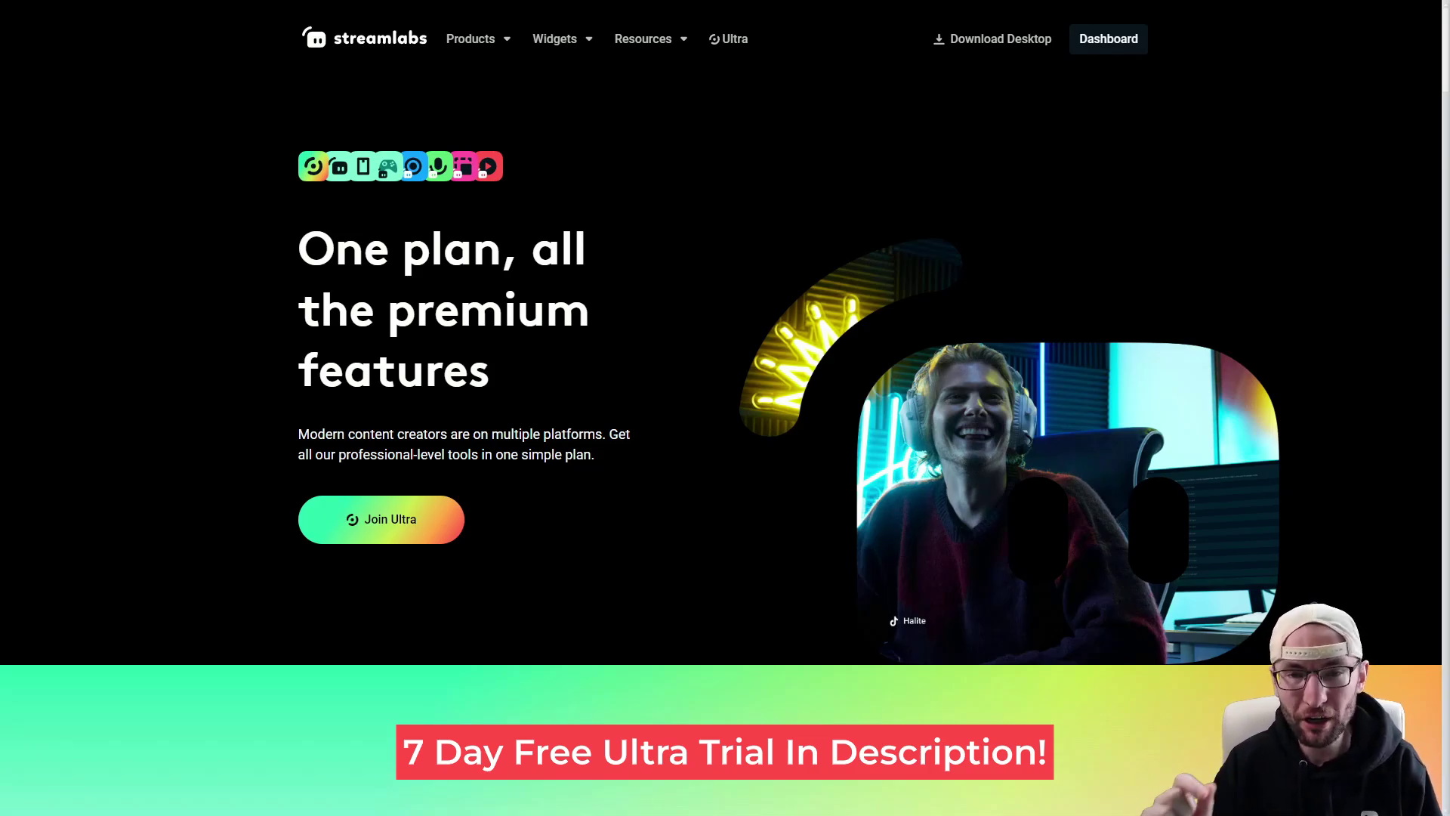
- Scroll down the Streamlabs Ultra plan page before moving to Streamlabs Desktop
scroll(725, 408, down, 10)
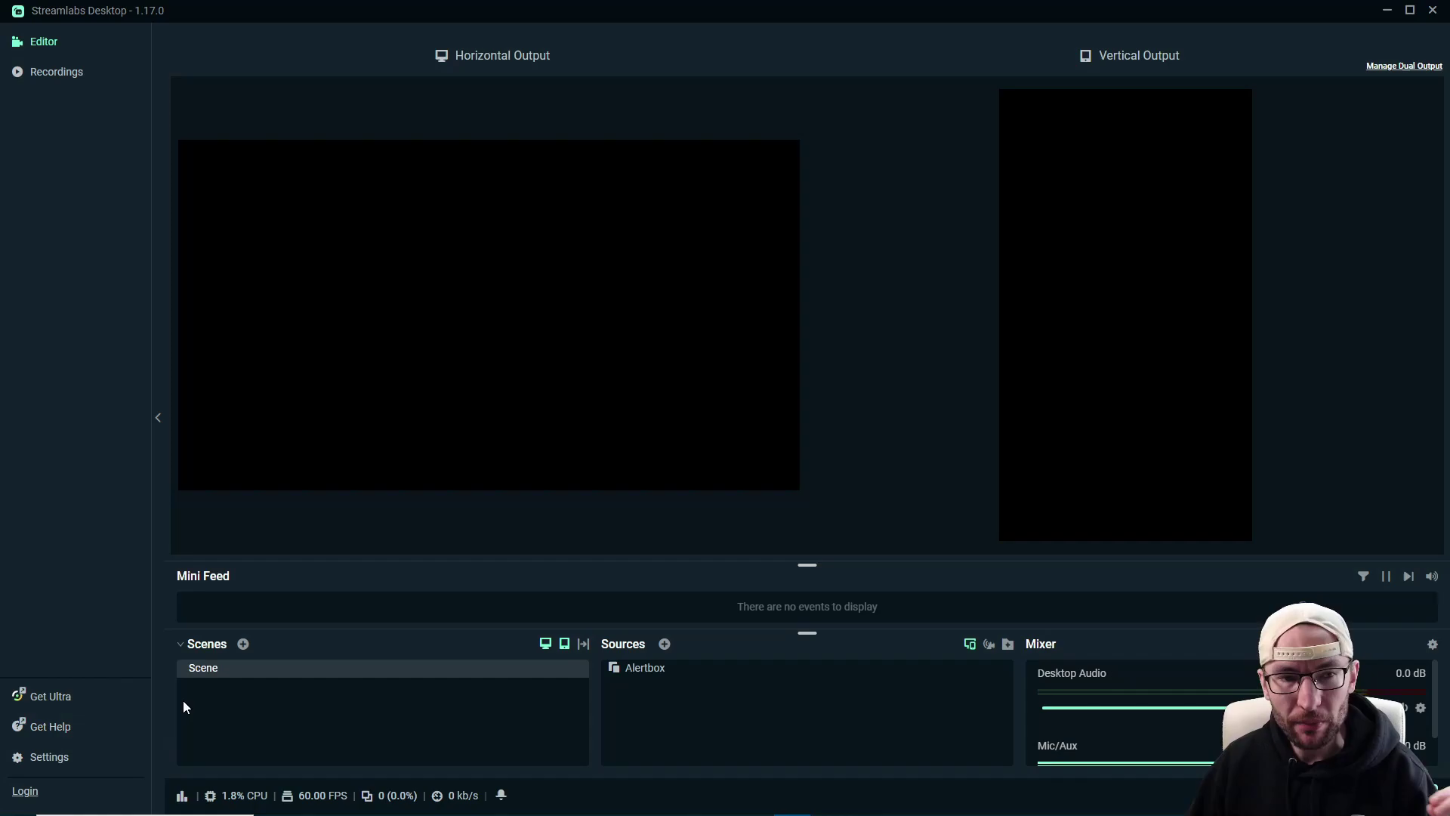
- Log in to a Streamlabs account and view the Stream settings in a maximized Settings window
click(23, 791)
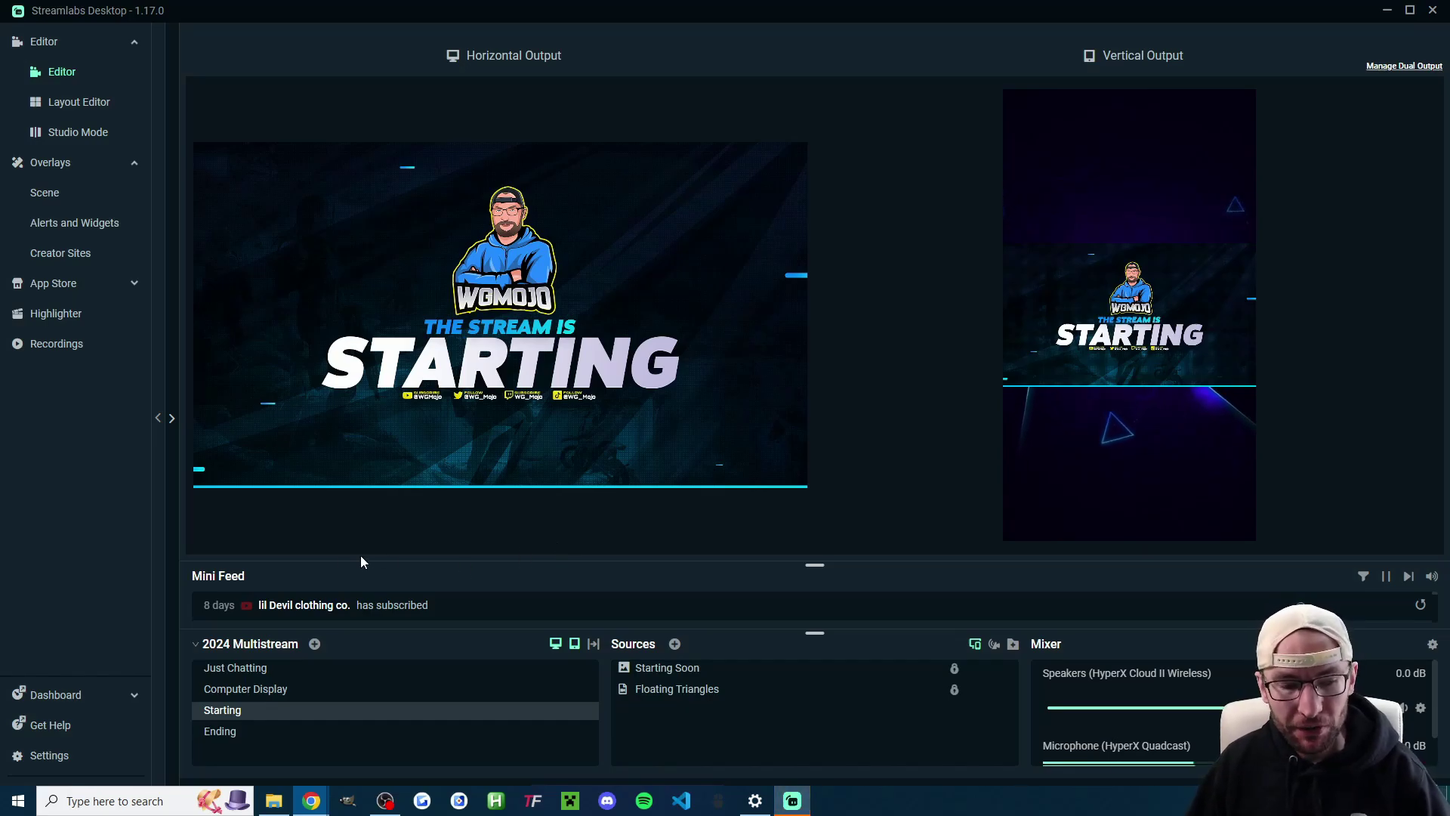
click(49, 755)
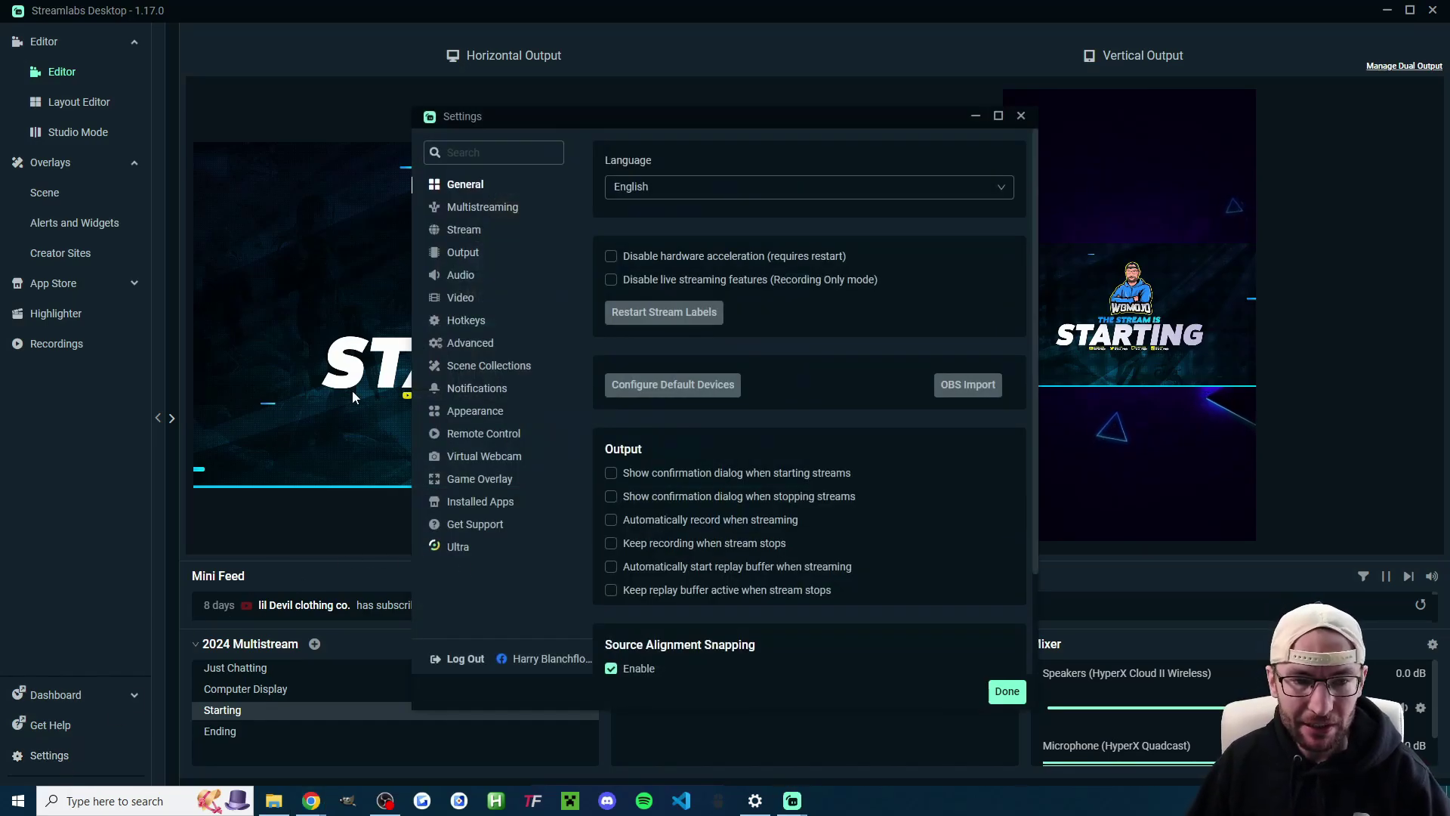
click(998, 115)
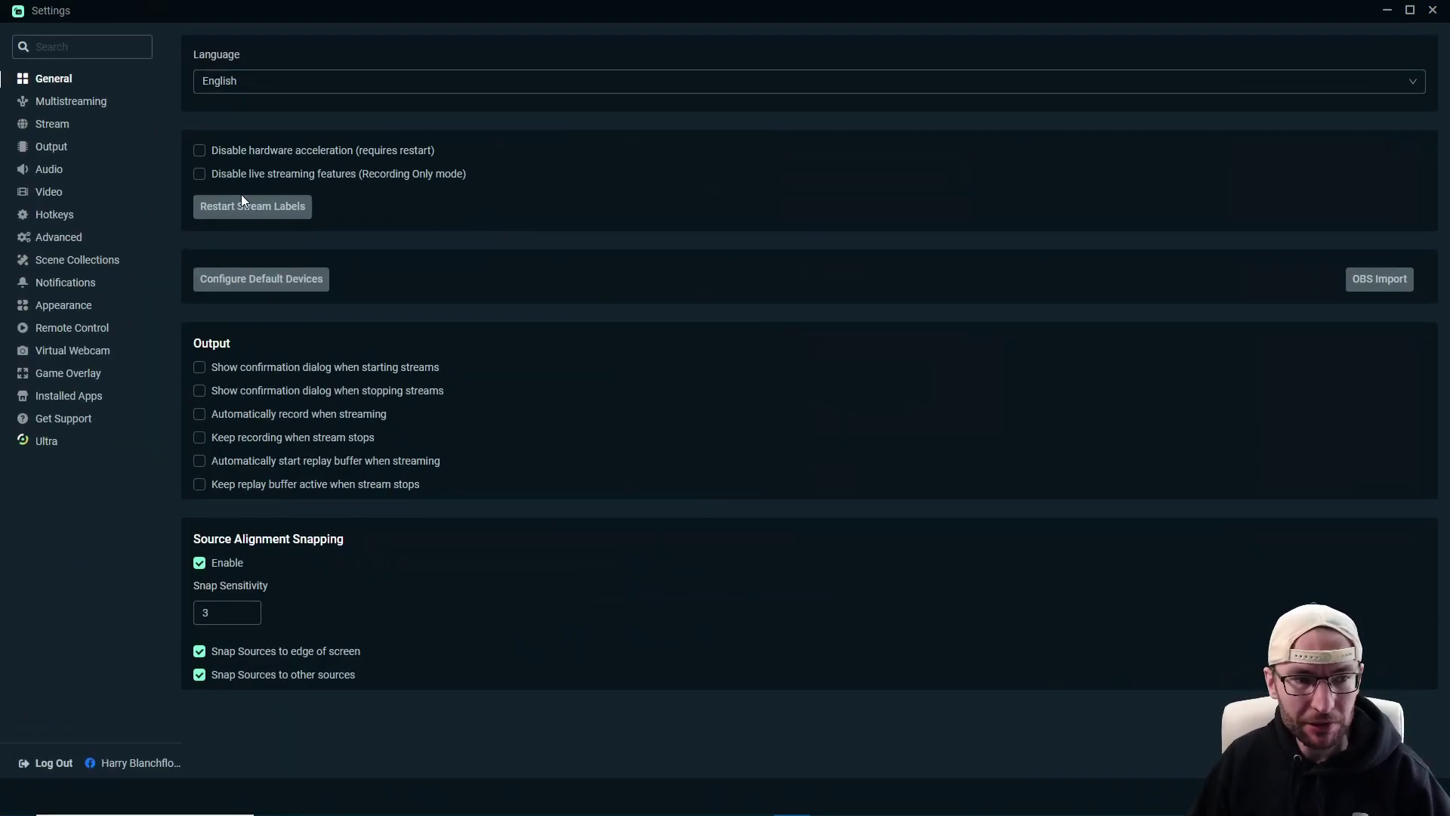
click(53, 125)
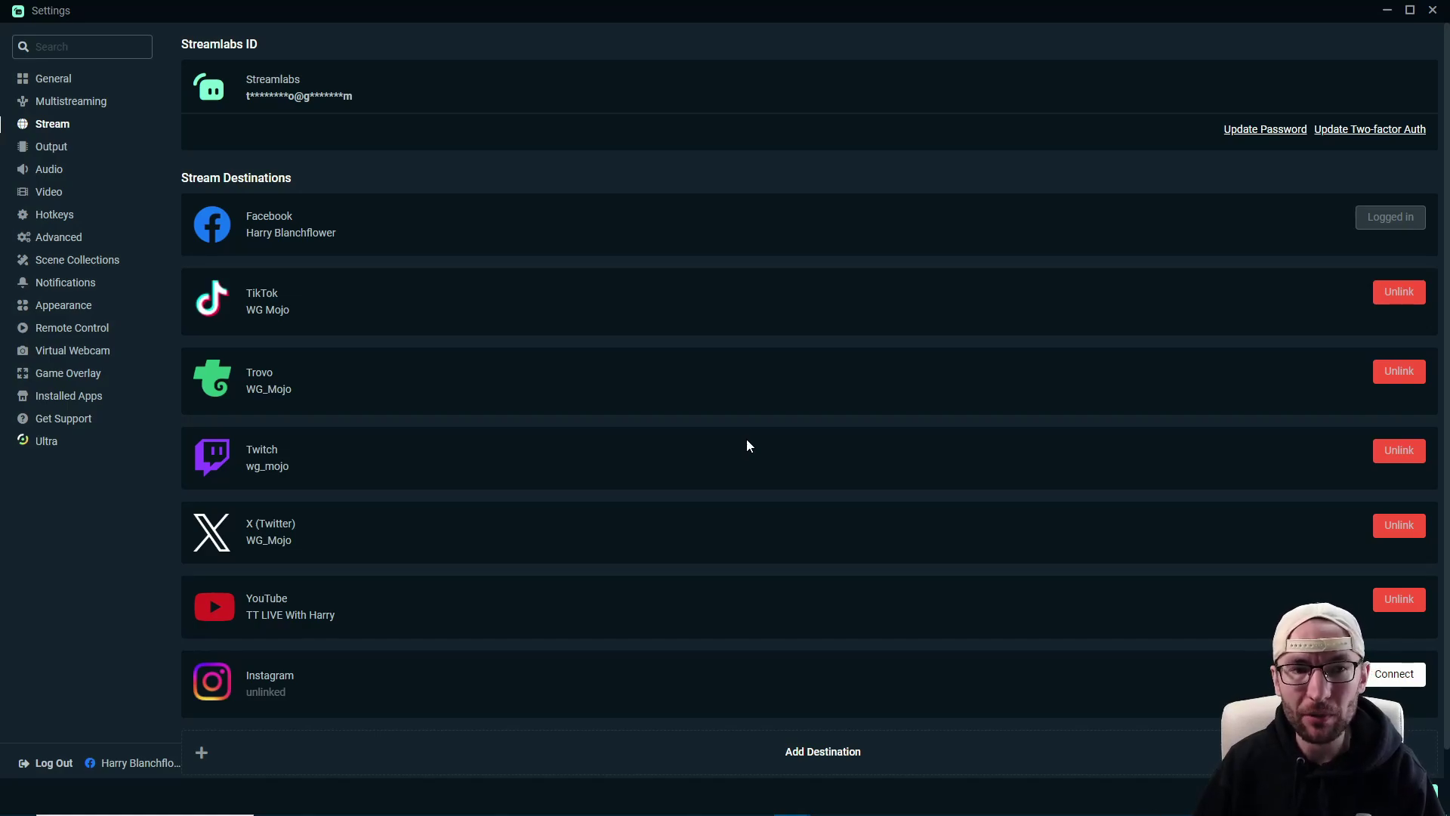
- Try adding a custom stream destination, then go to the web dashboard's Platforms page to merge TikTok
scroll(848, 736, down, 1)
click(848, 725)
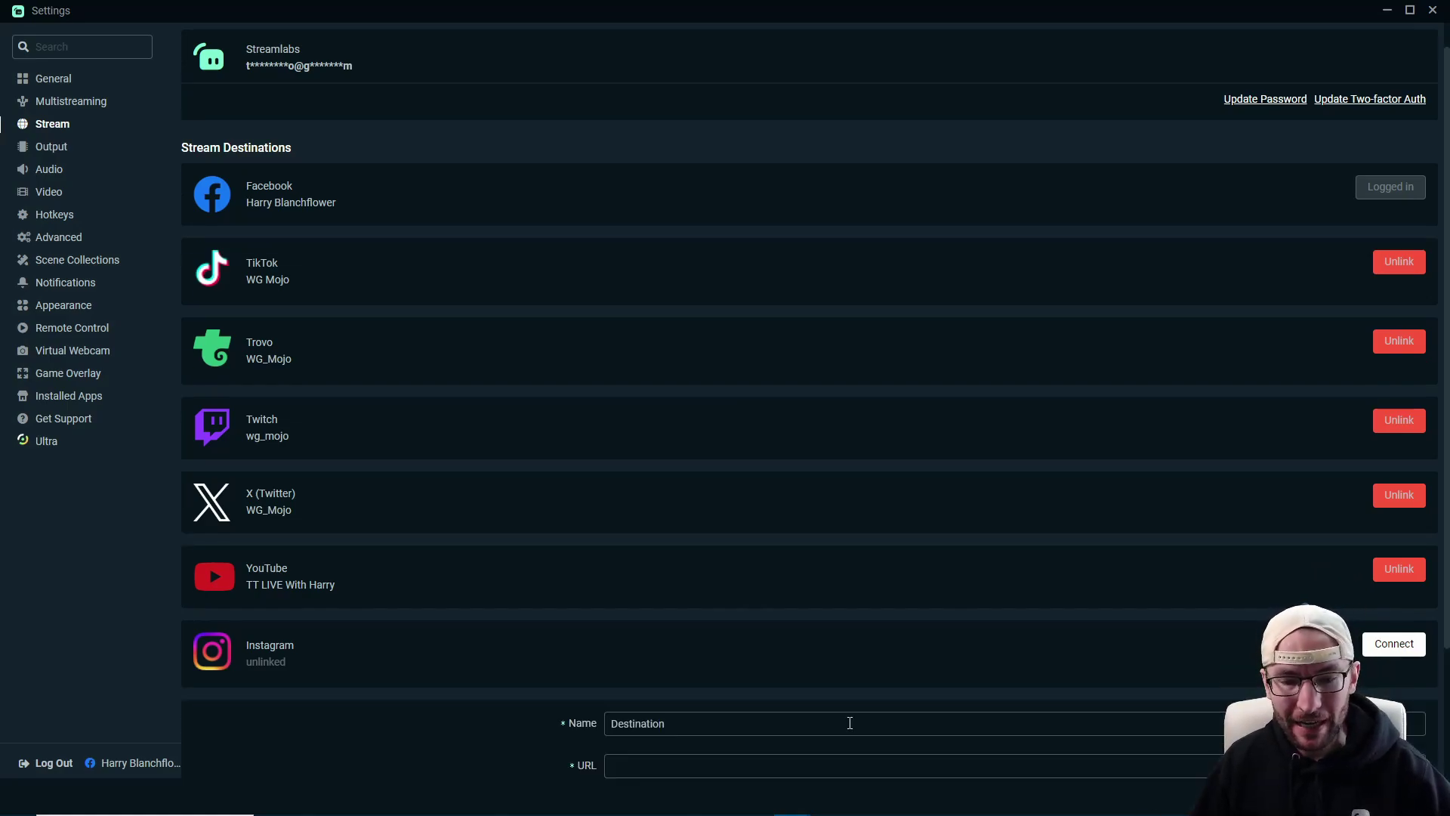
scroll(756, 589, down, 2)
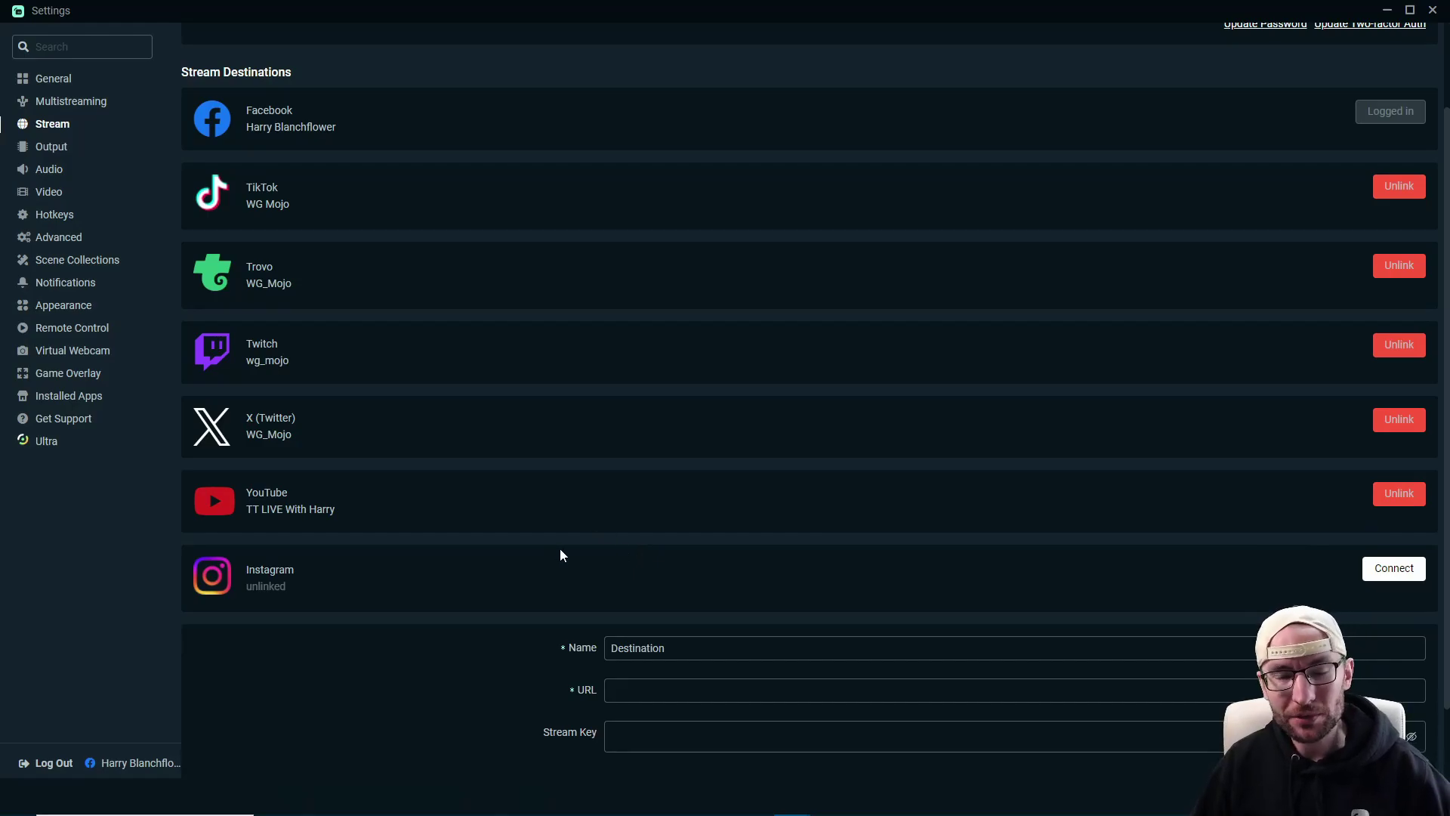
scroll(556, 559, up, 3)
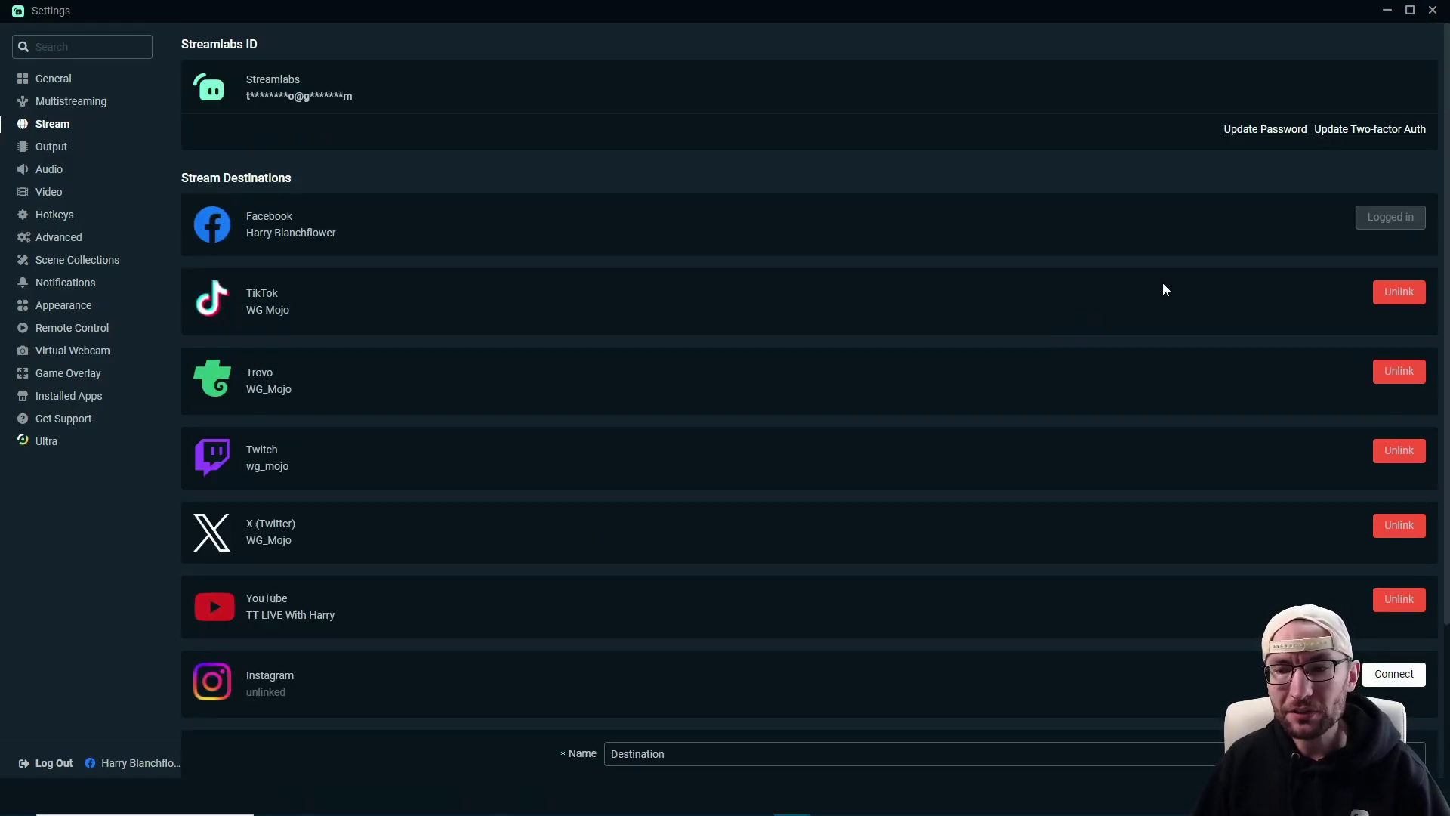
click(1398, 292)
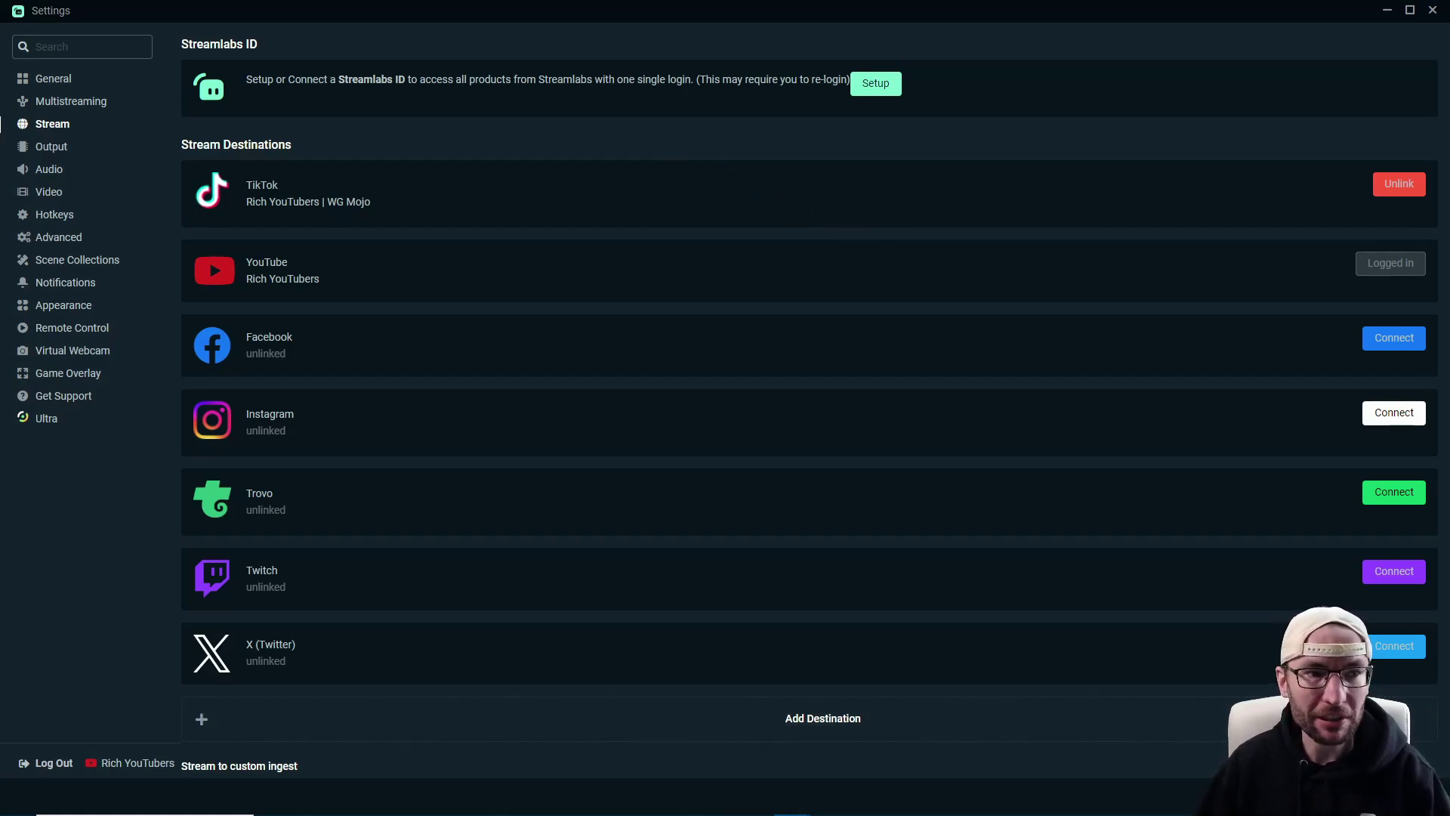
- Add TikTok as the vertical-output destination alongside YouTube in the Go Live setup, without streaming
click(1396, 794)
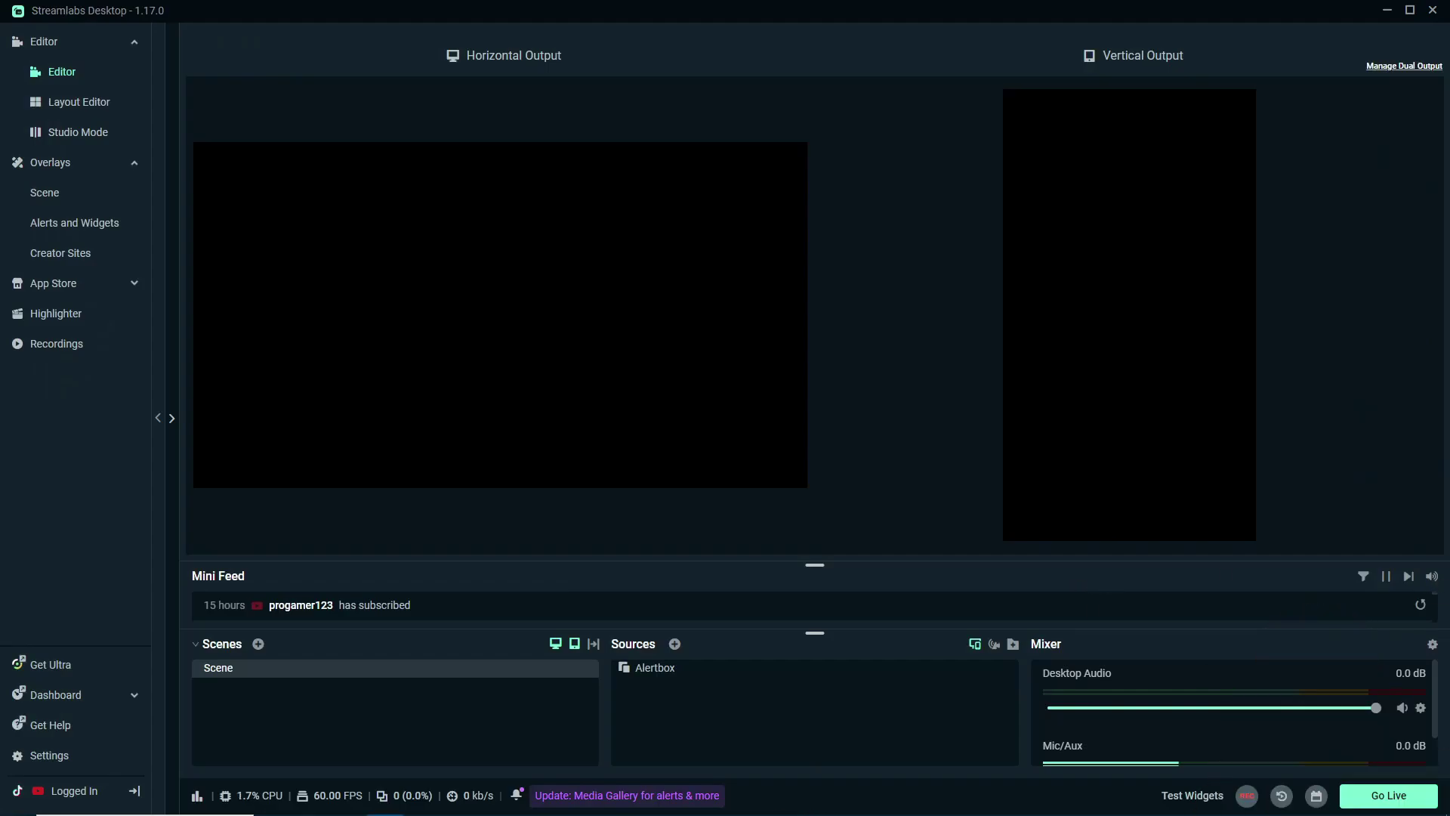
click(1385, 799)
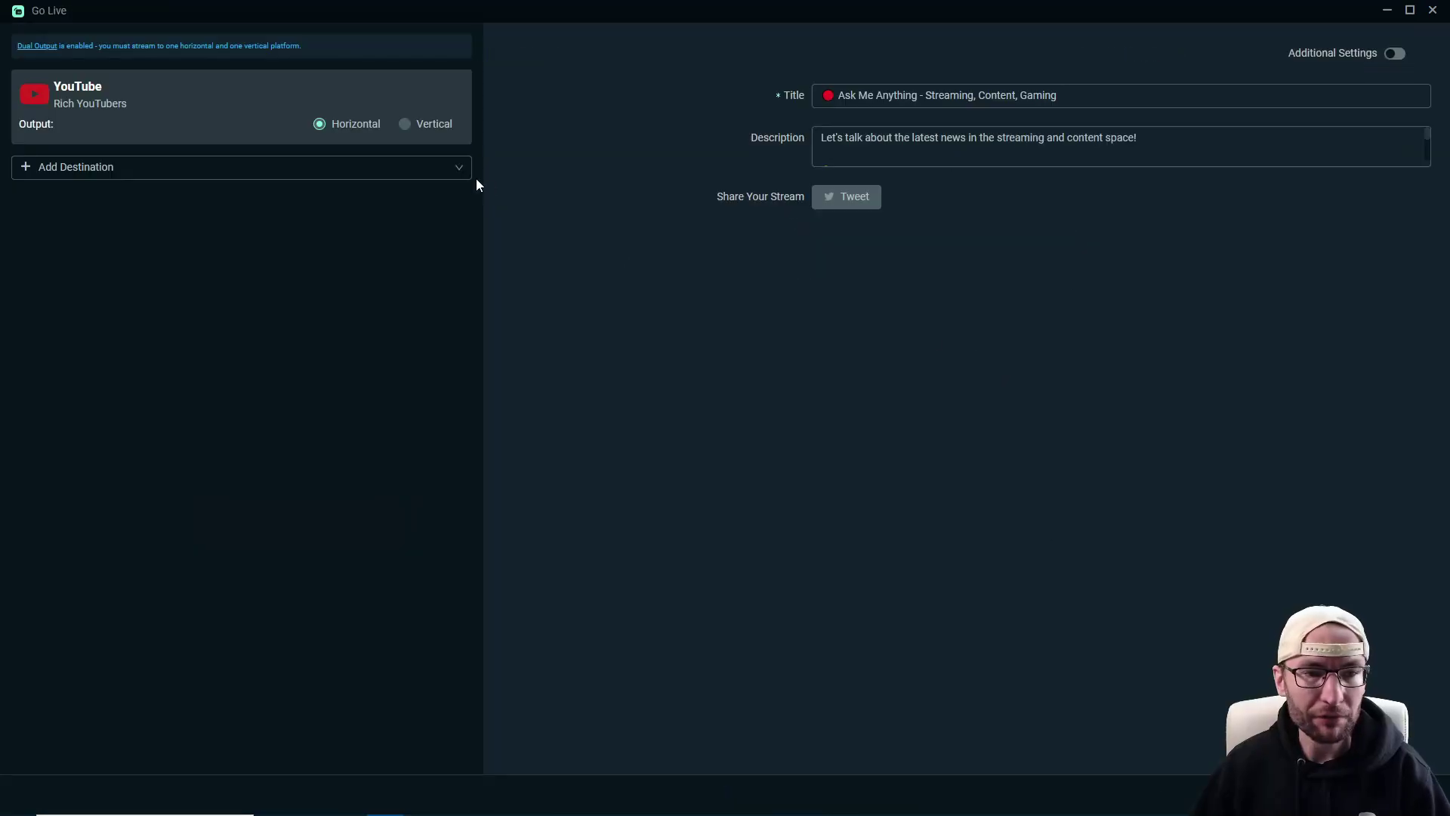
click(75, 171)
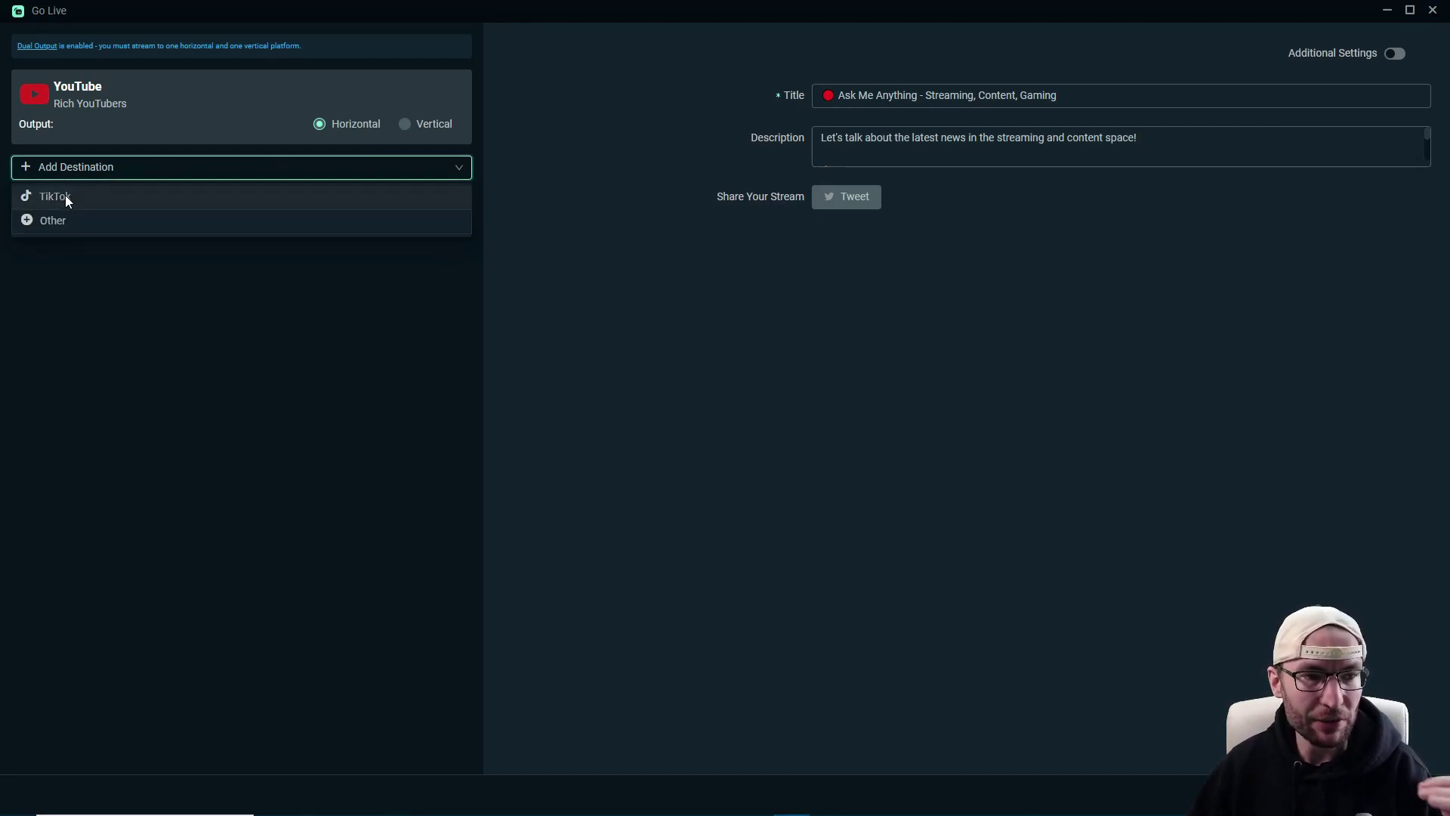
click(64, 198)
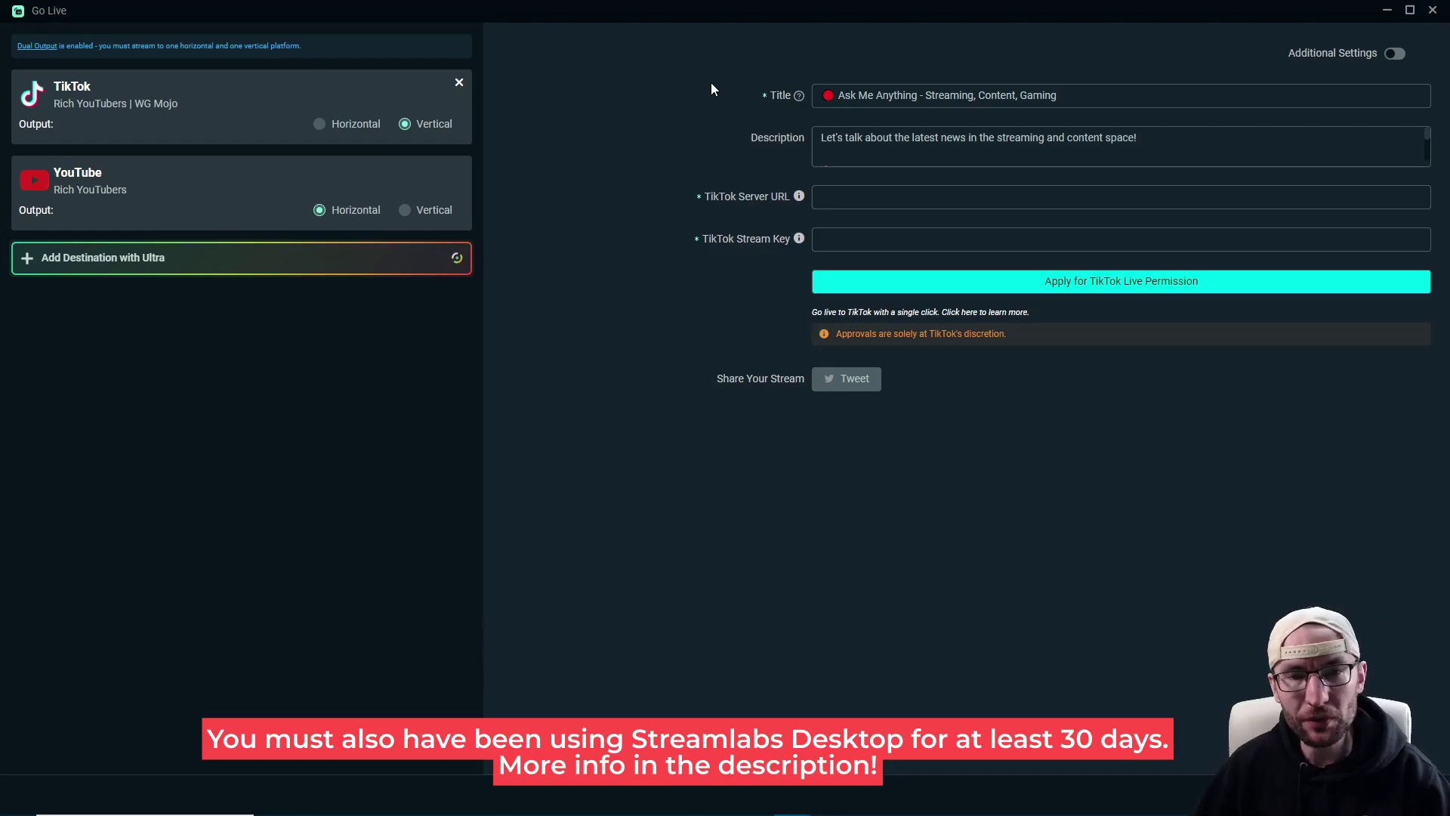
click(1433, 10)
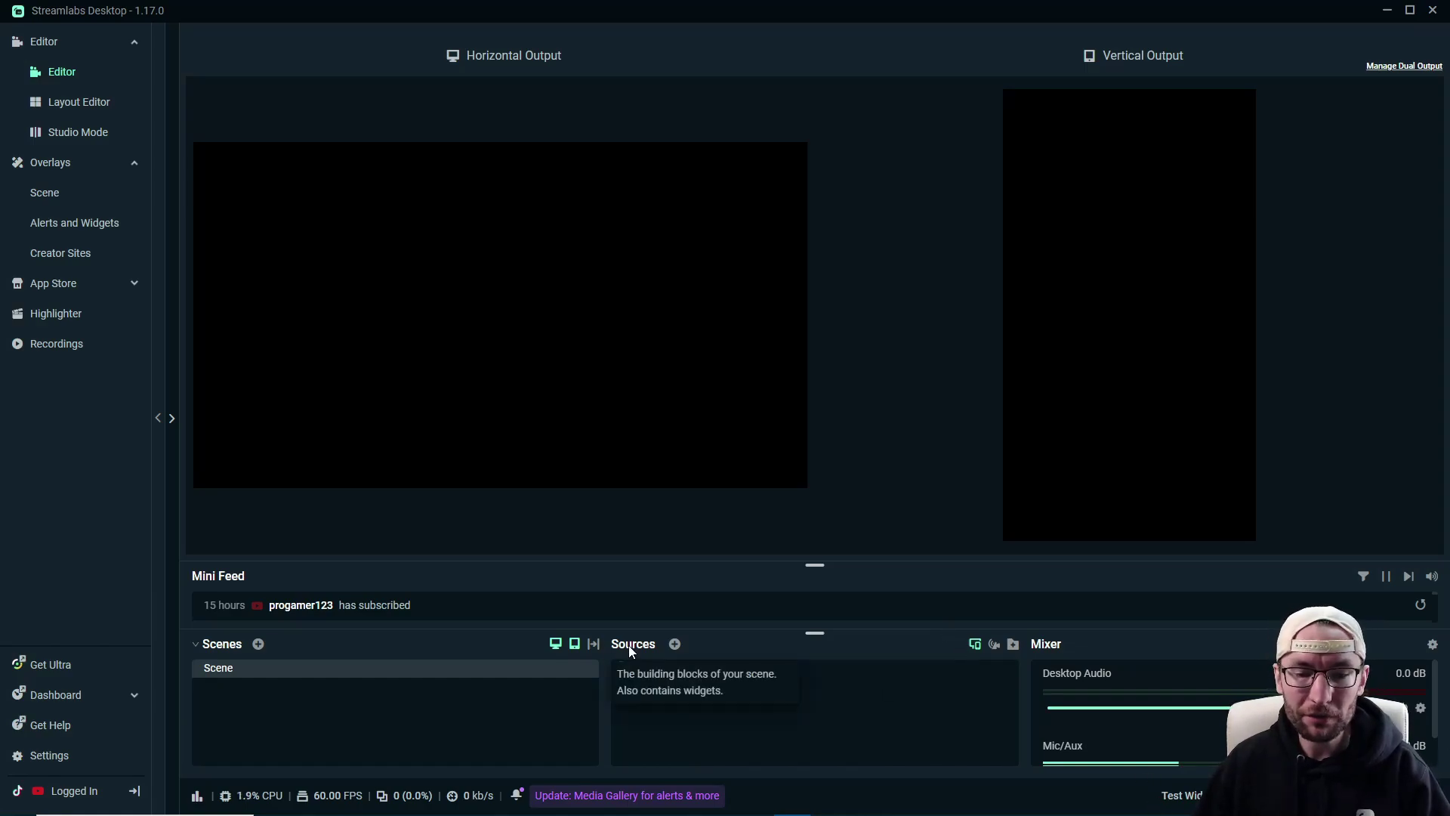
- Enable dual output and review the vertical output's 1080x1920, 60 FPS video settings
click(974, 647)
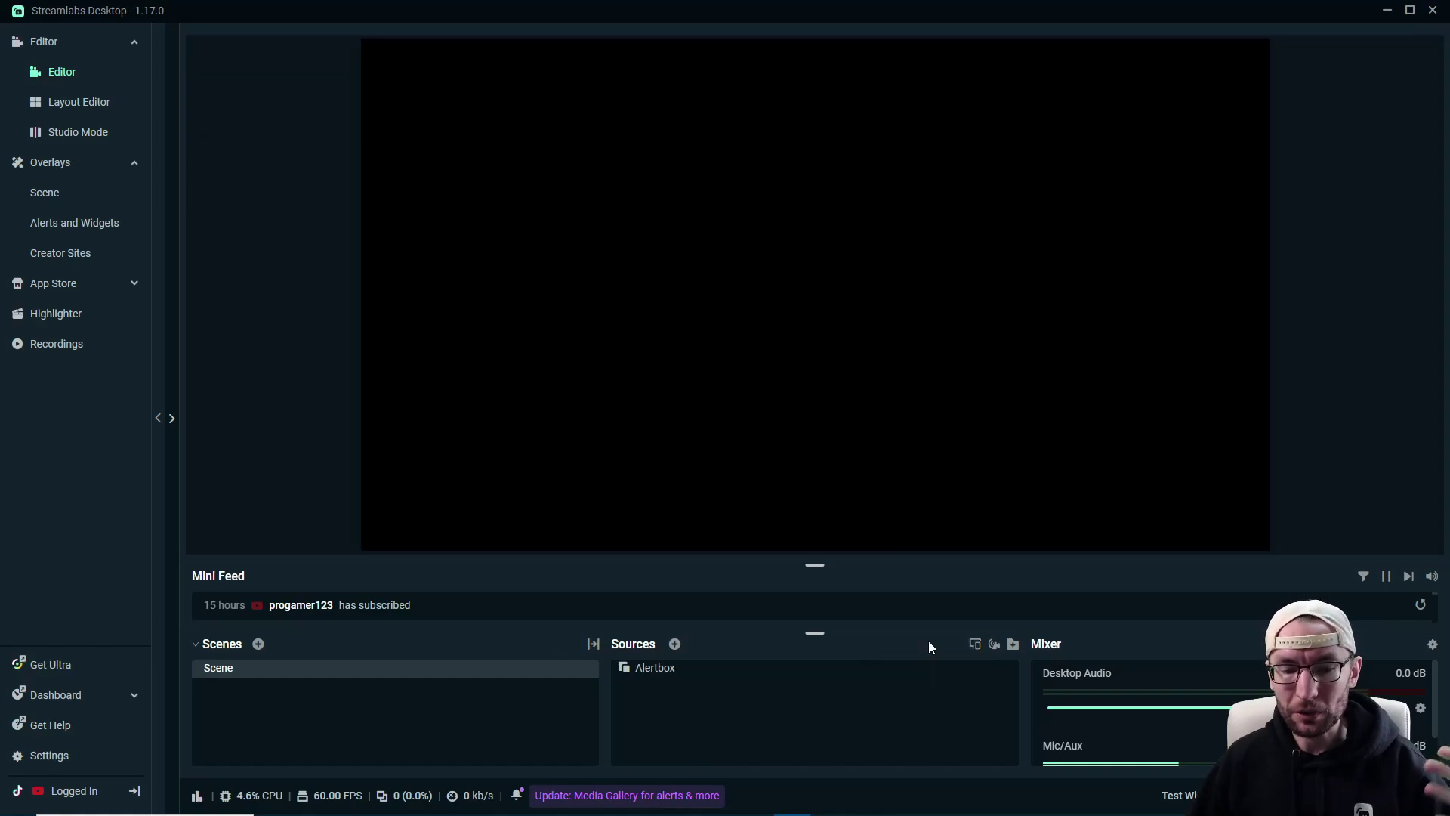
click(974, 646)
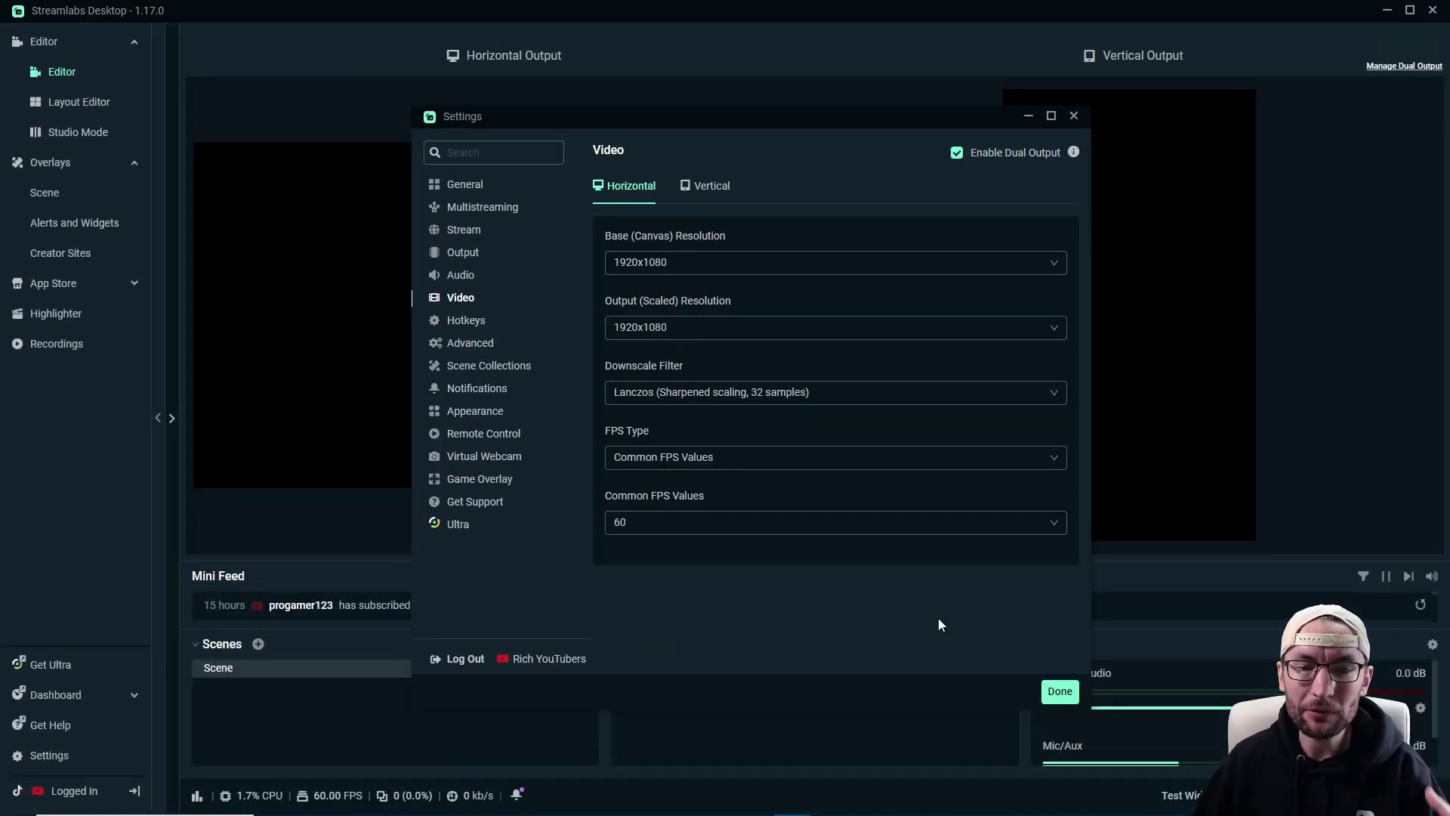
key(super+Up)
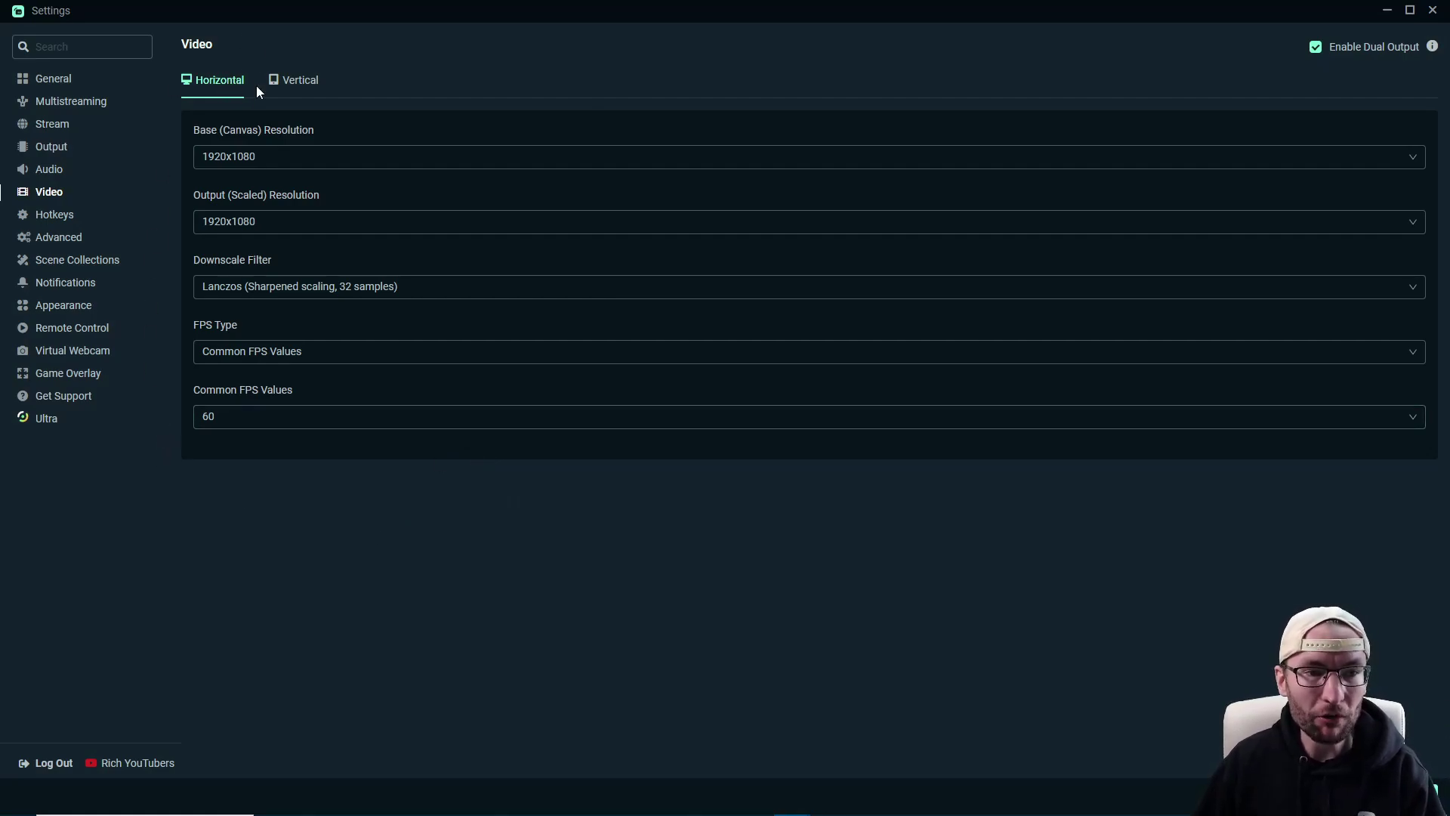
click(294, 84)
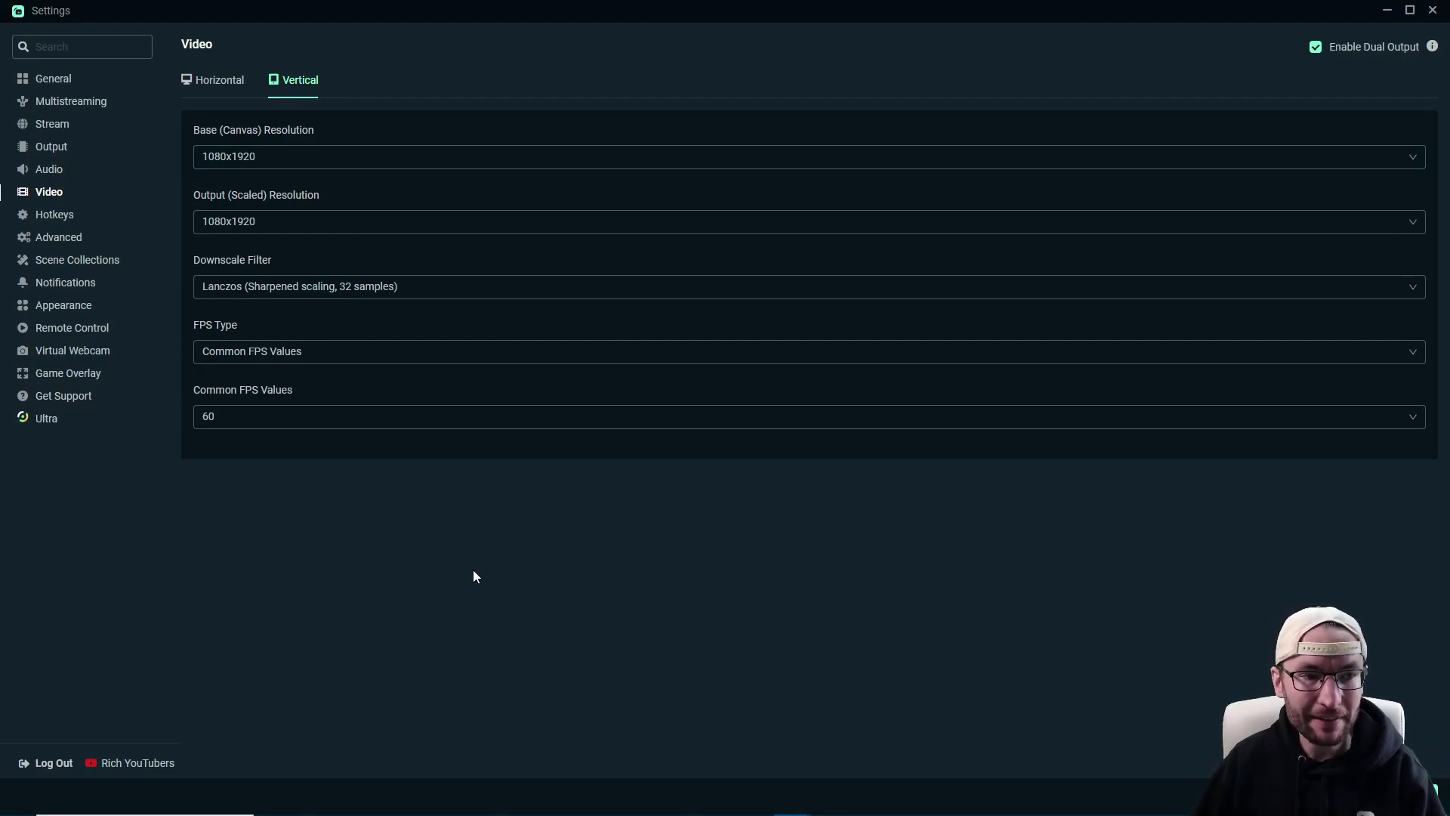
- Check the Output settings and leave the streaming video bitrate at 6000
click(60, 152)
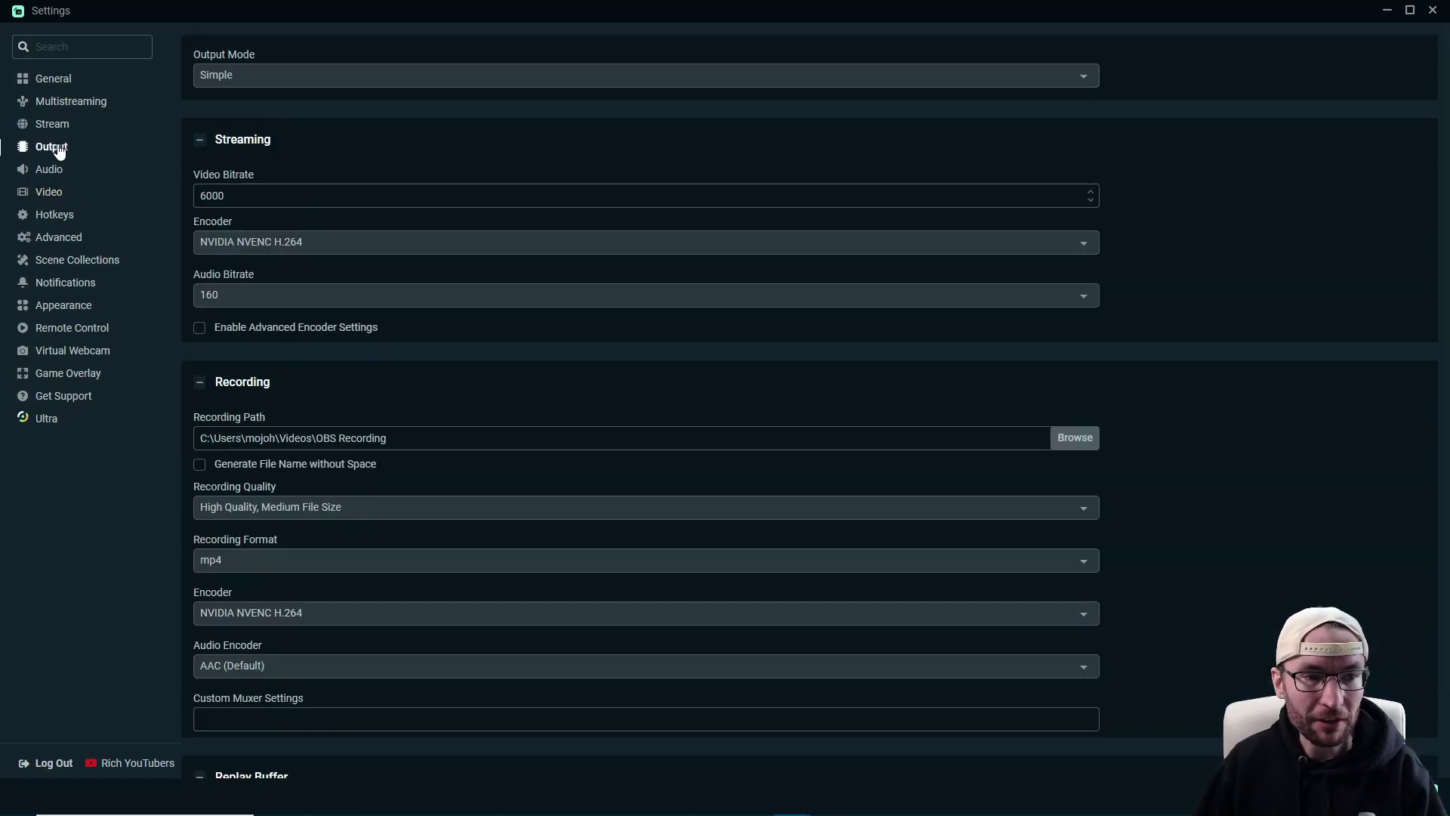
click(202, 195)
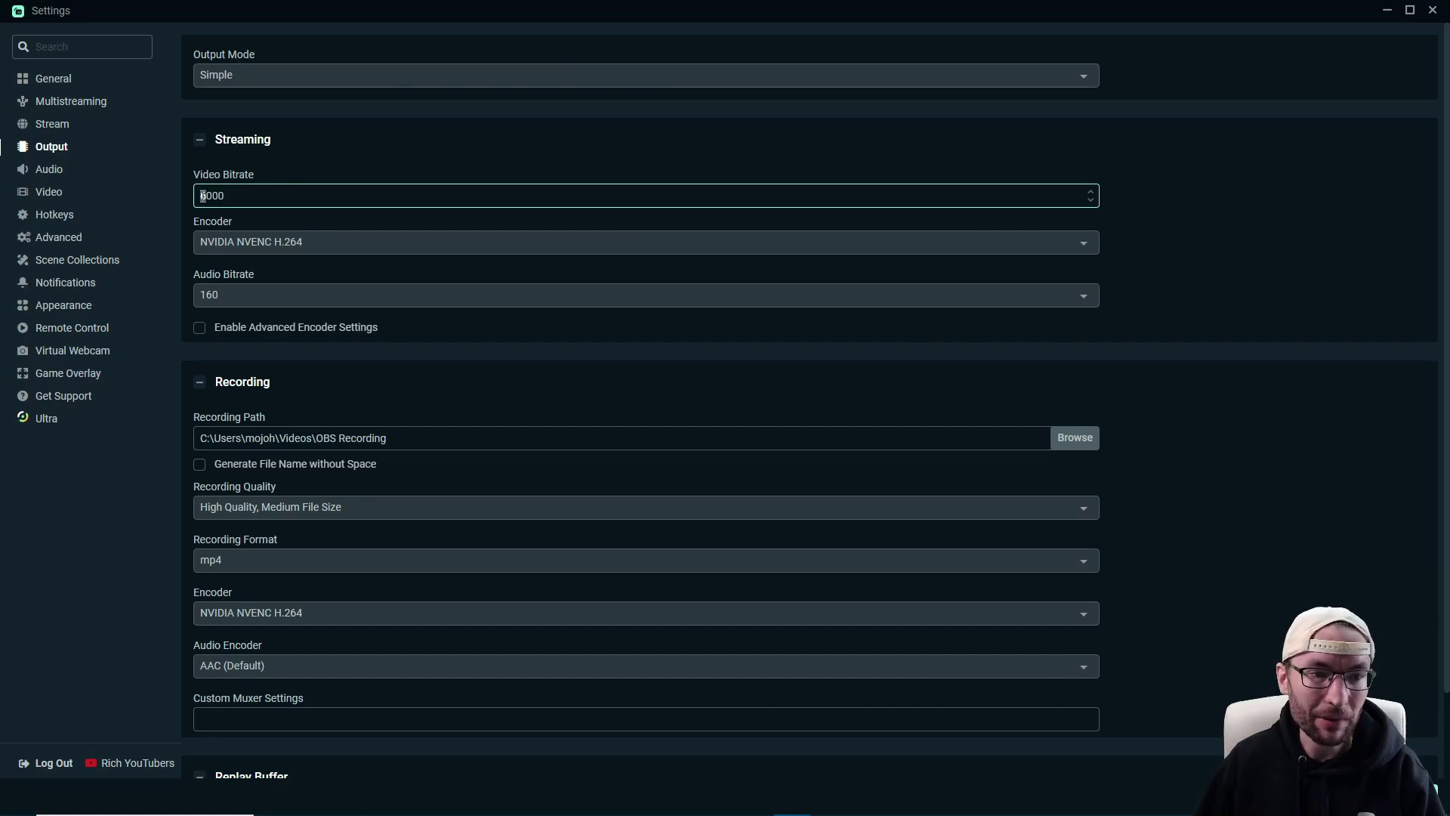
click(293, 159)
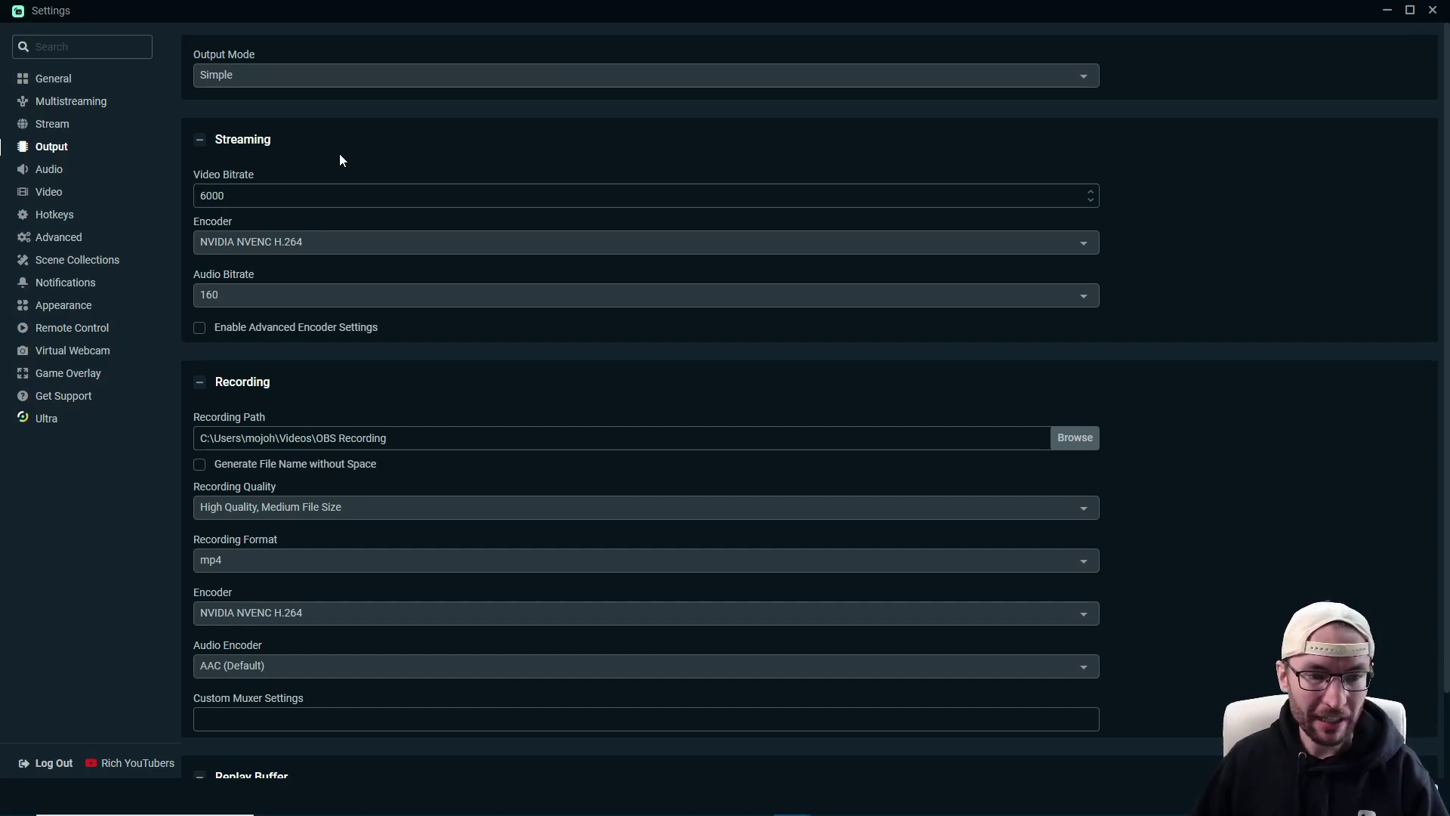
scroll(352, 140, down, 1)
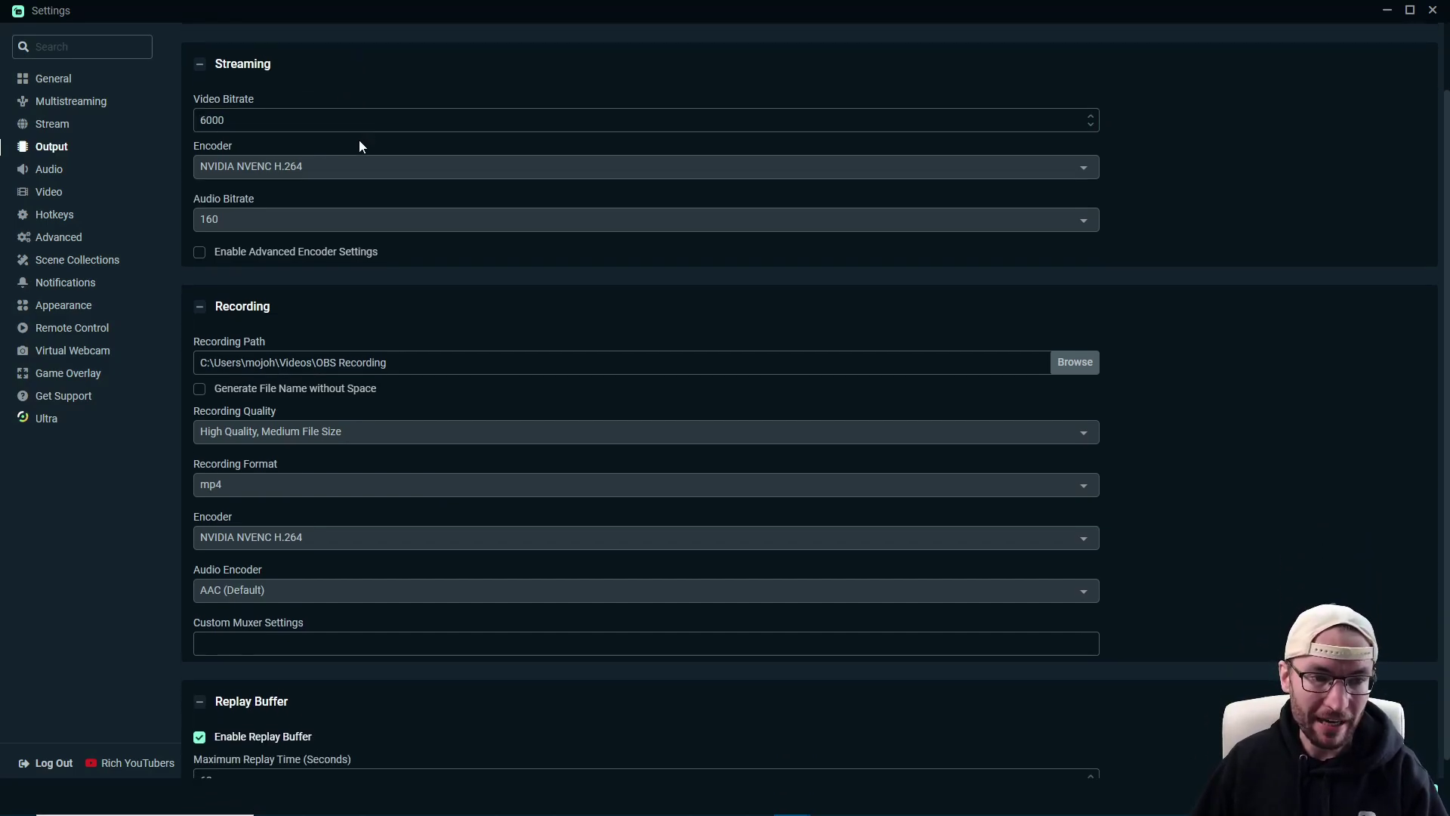
scroll(1044, 277, down, 1)
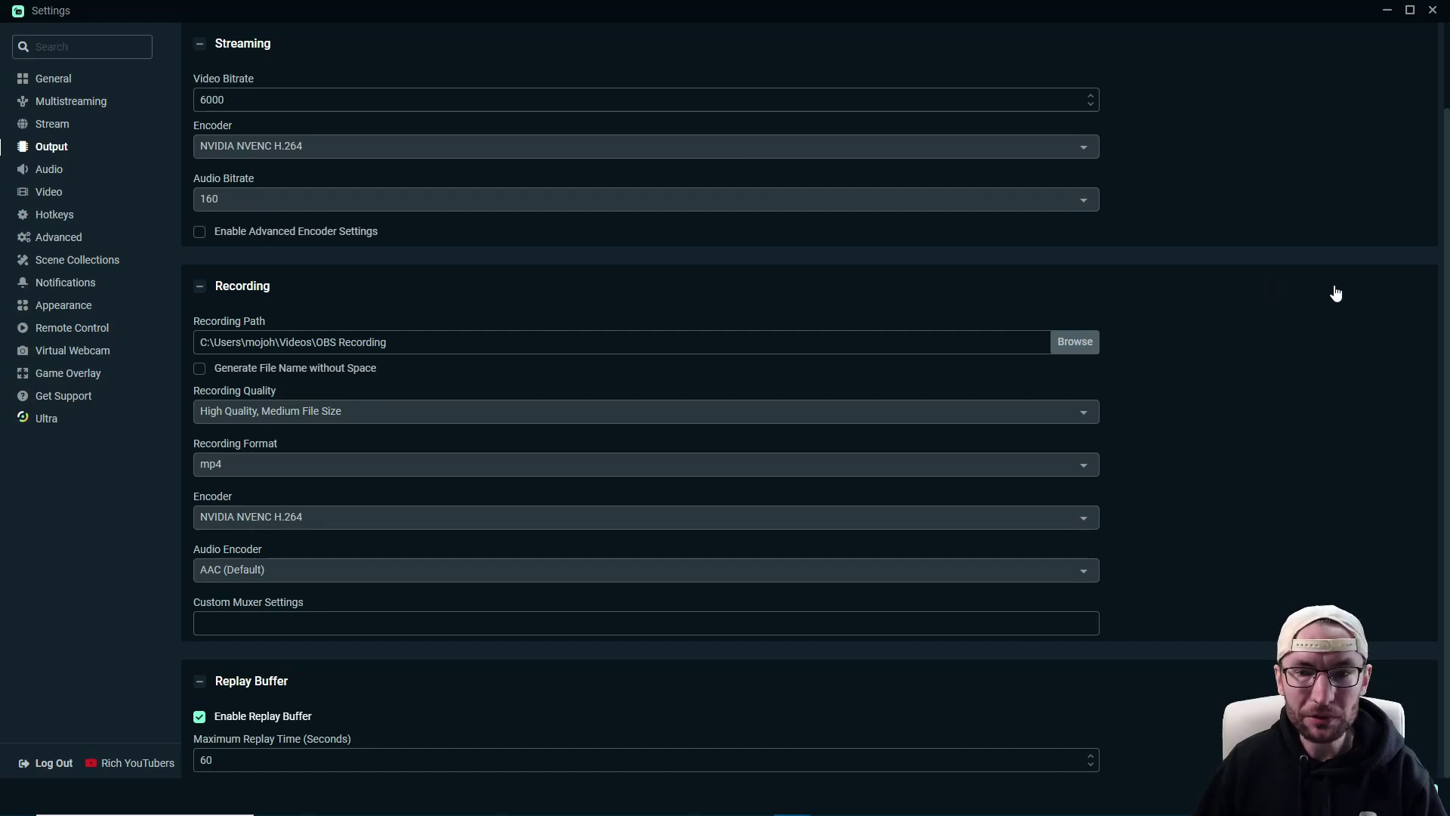
- Set desktop audio to HyperX Cloud II Wireless speakers and mic input to HyperX Quadcast
click(49, 174)
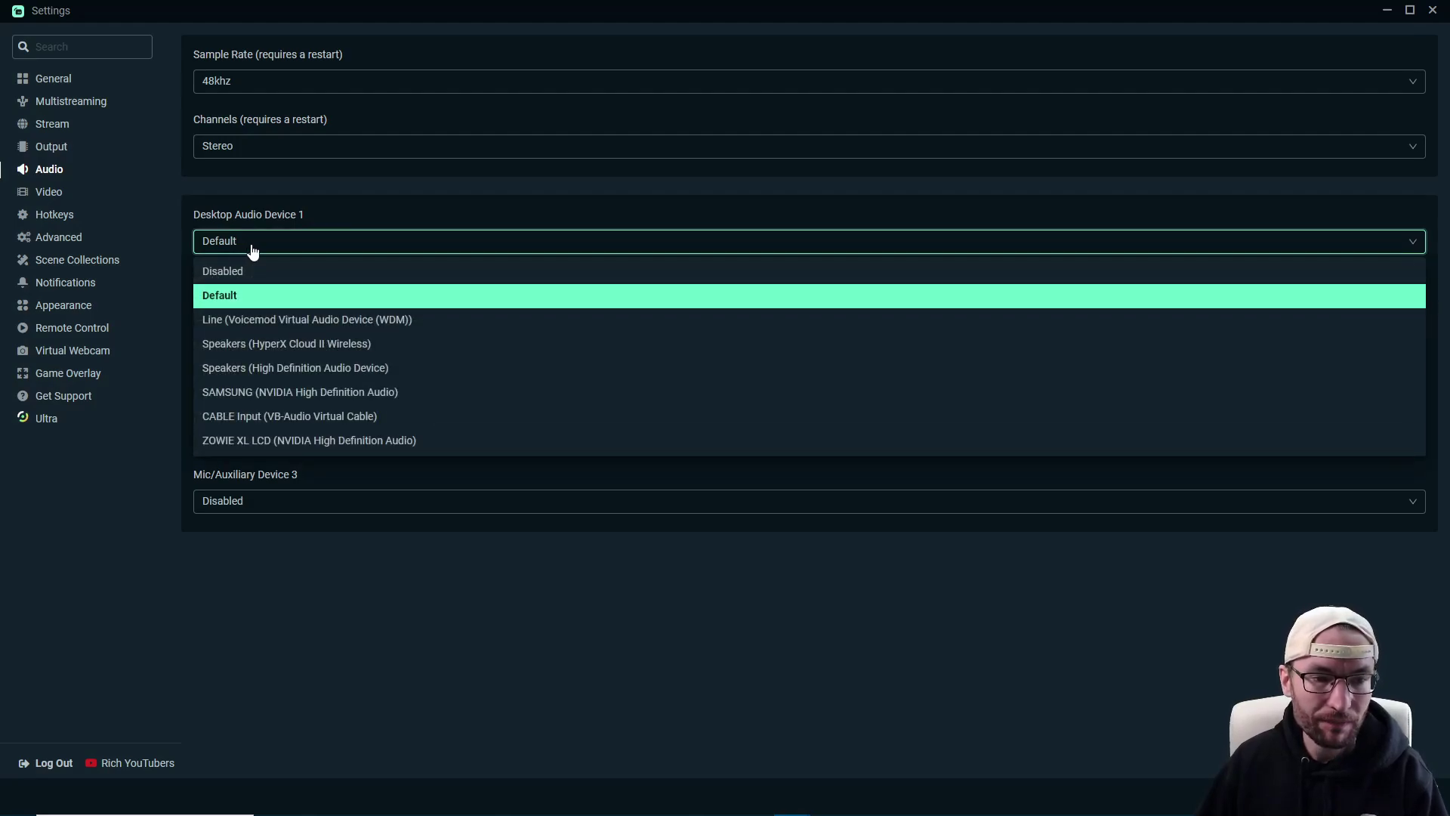
click(352, 345)
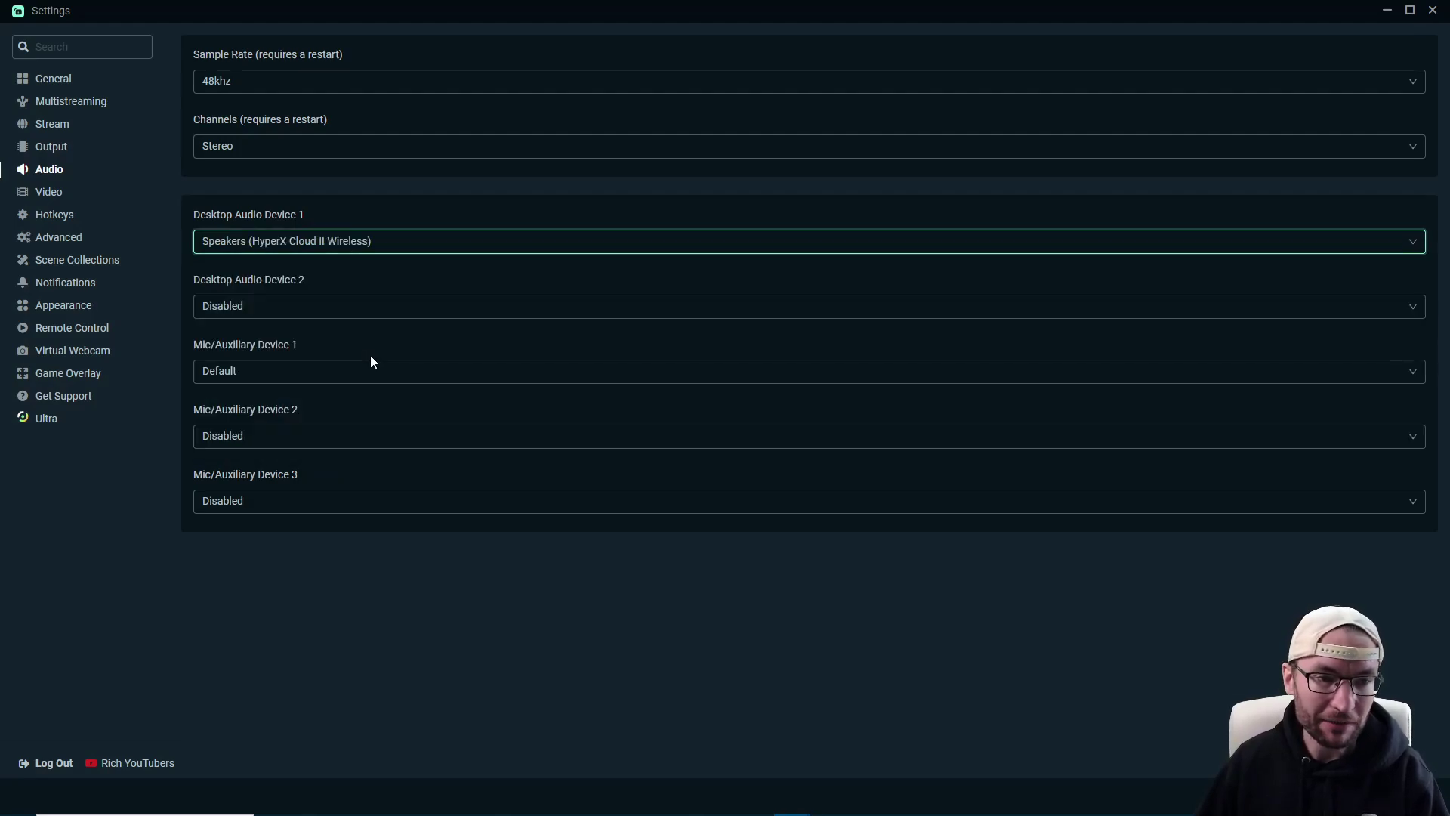
click(255, 378)
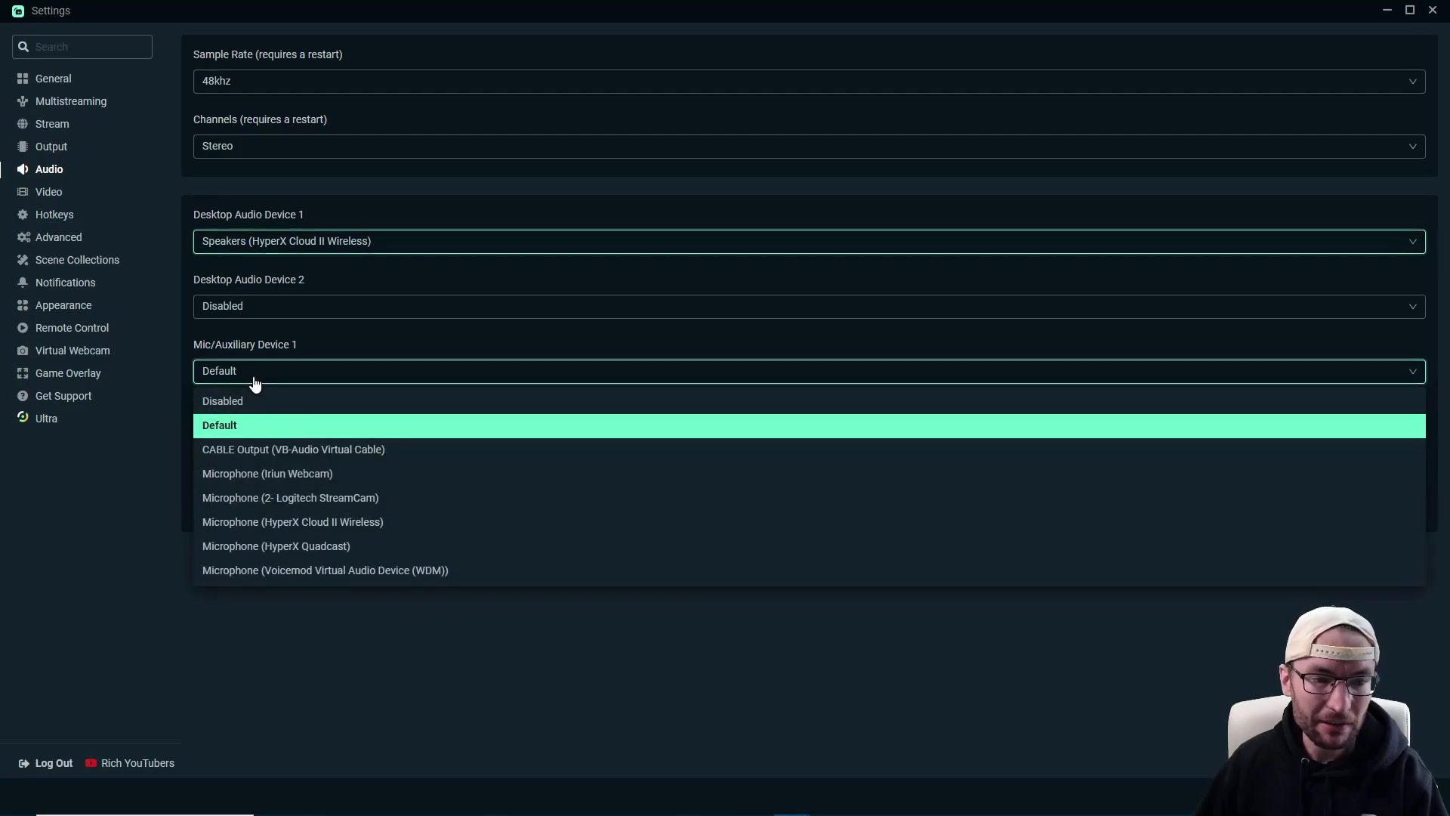
click(315, 546)
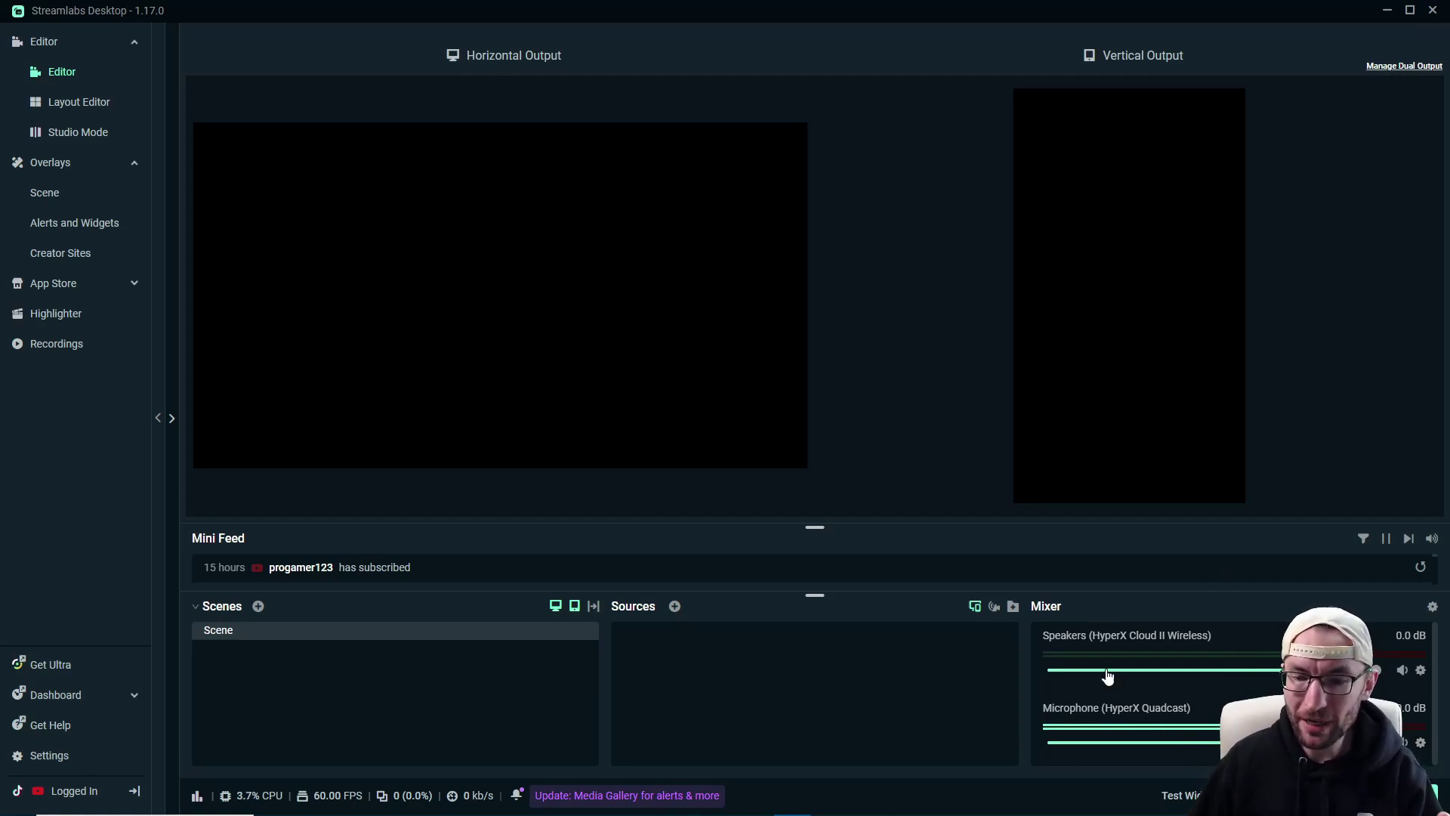
- Bring up the Filters window for the HyperX Quadcast microphone
mouse_move(1045, 610)
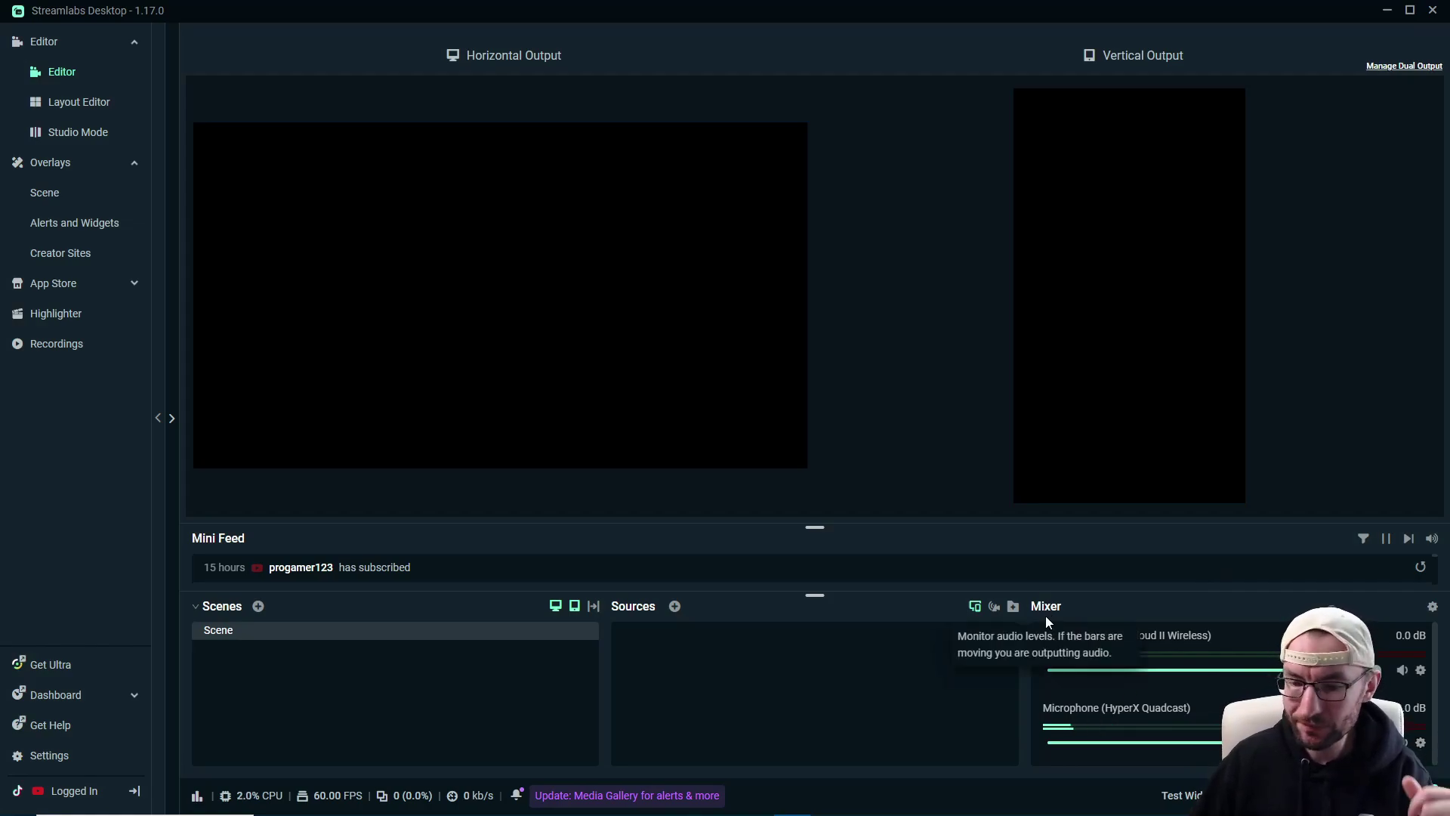
click(1421, 744)
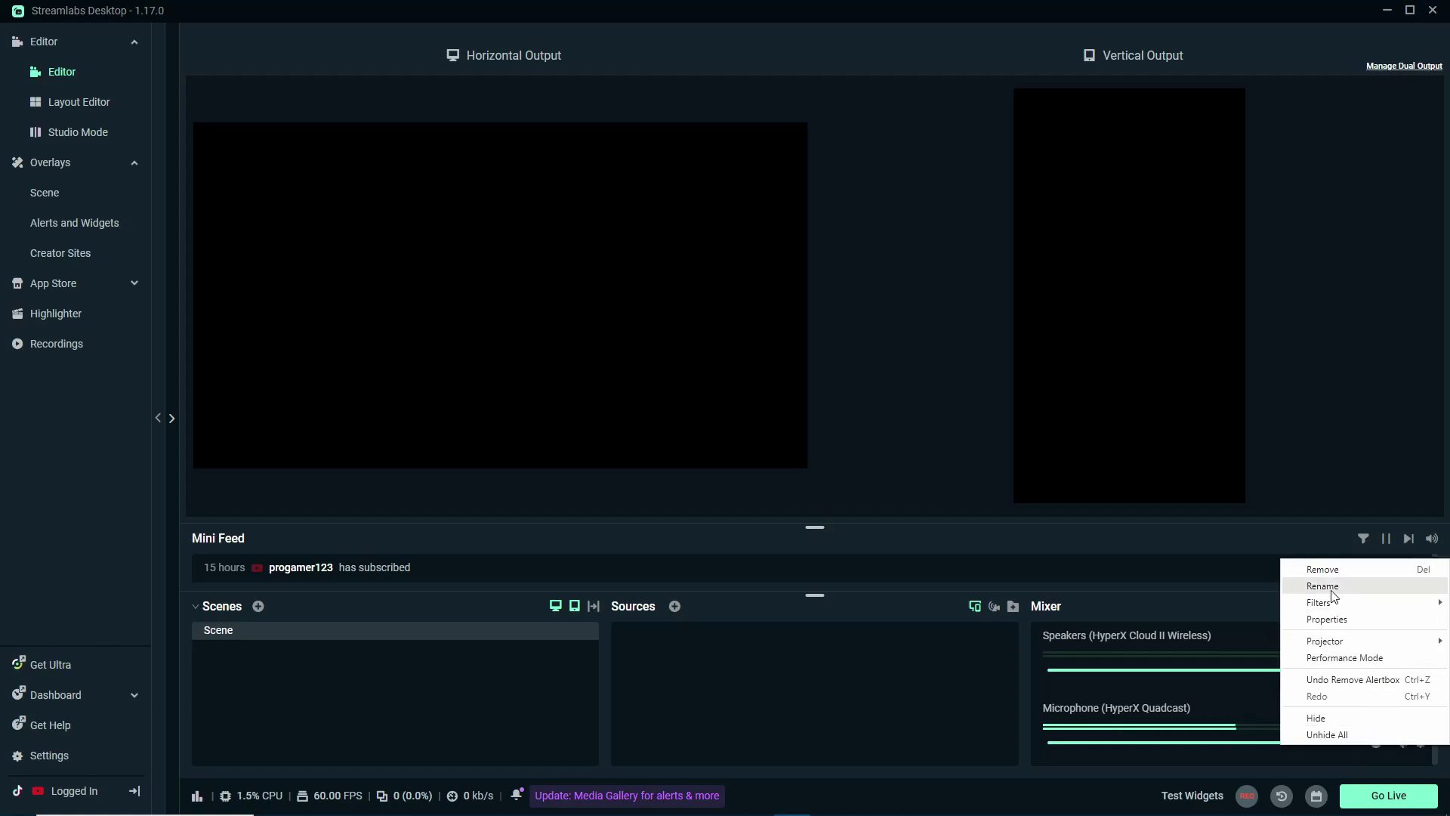
mouse_move(1326, 607)
click(1252, 603)
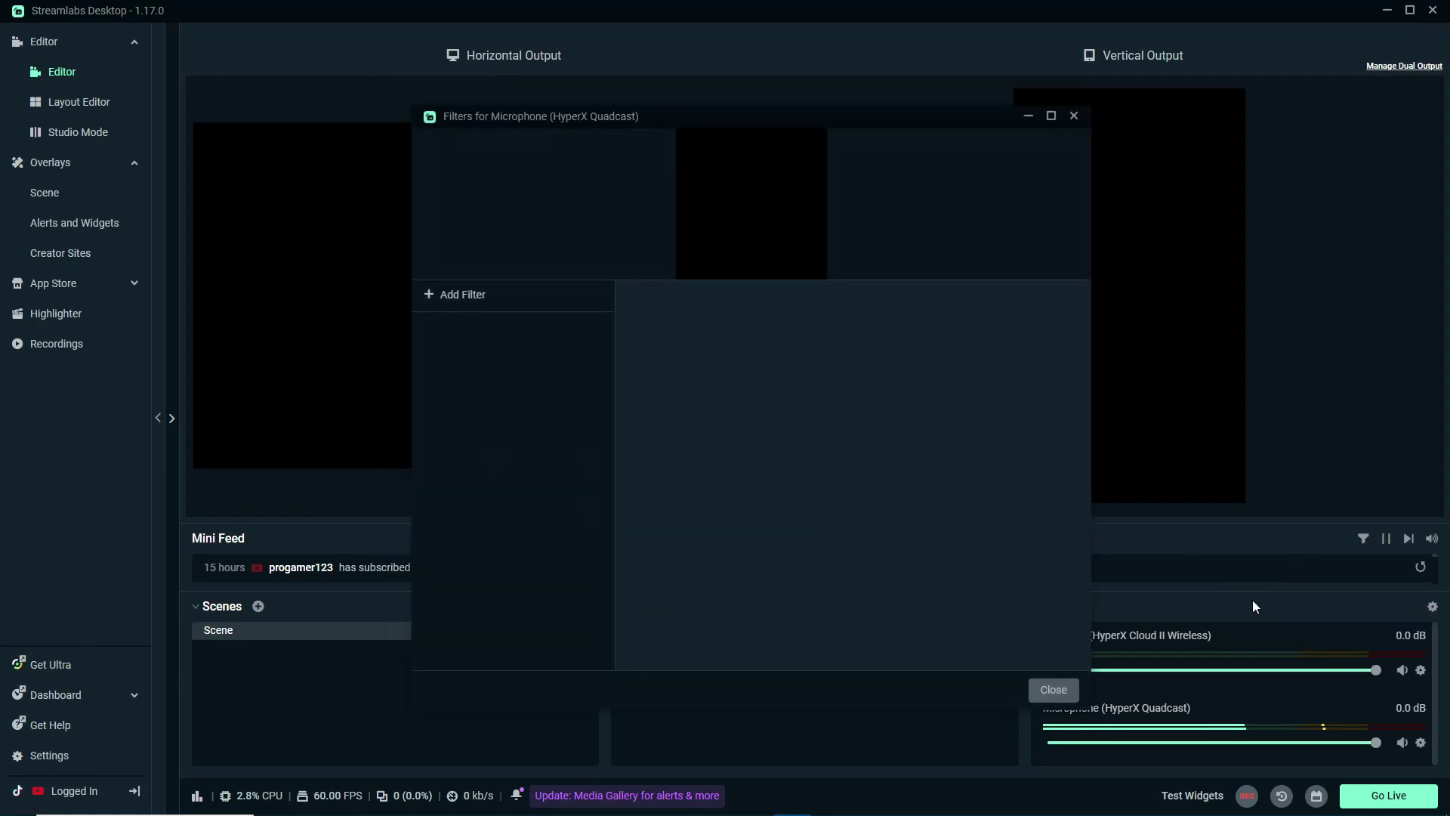
- Add a Noise Suppression filter using the RNNoise method and close the filters window
click(468, 298)
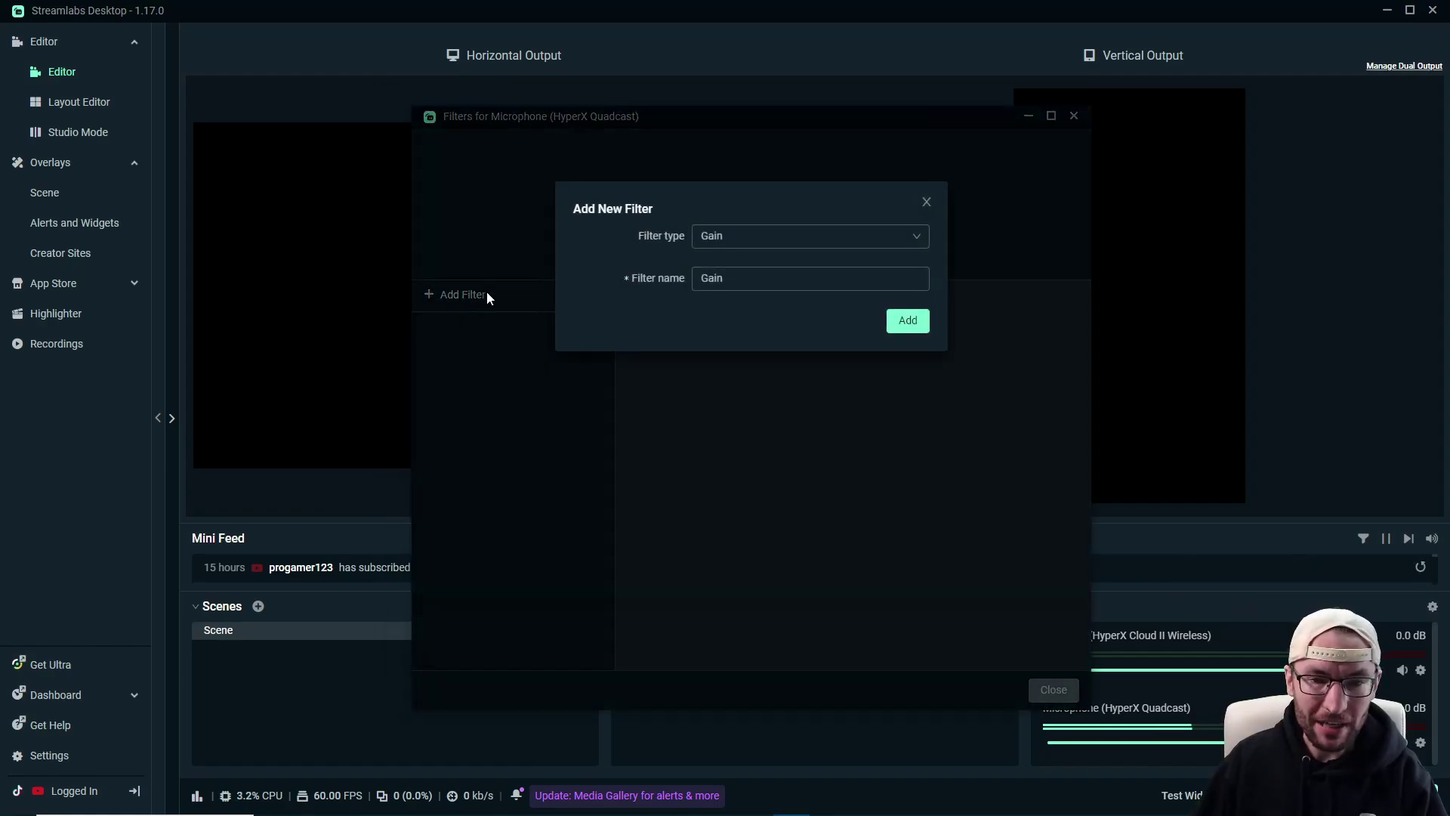
click(786, 238)
click(746, 287)
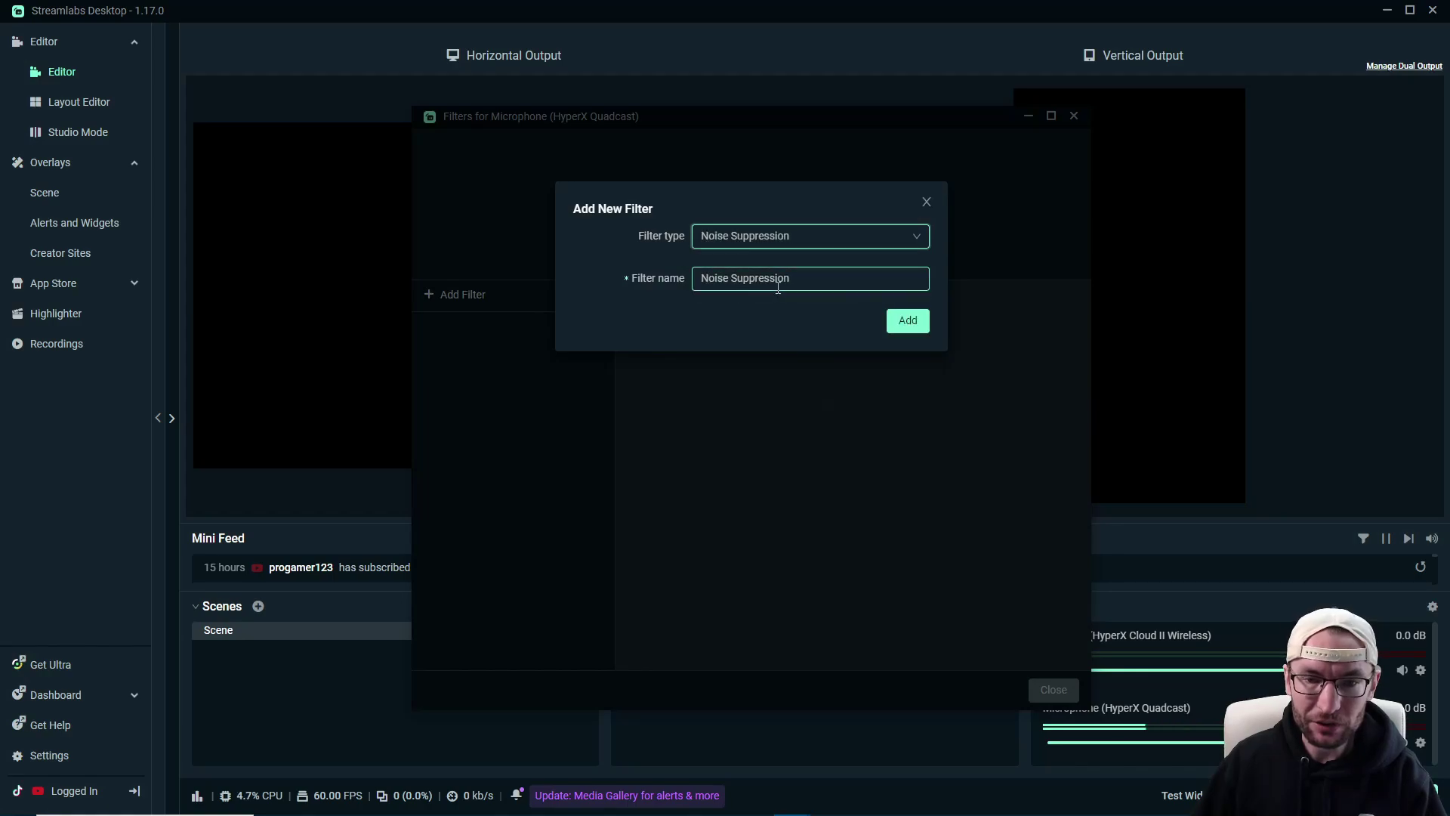
click(909, 323)
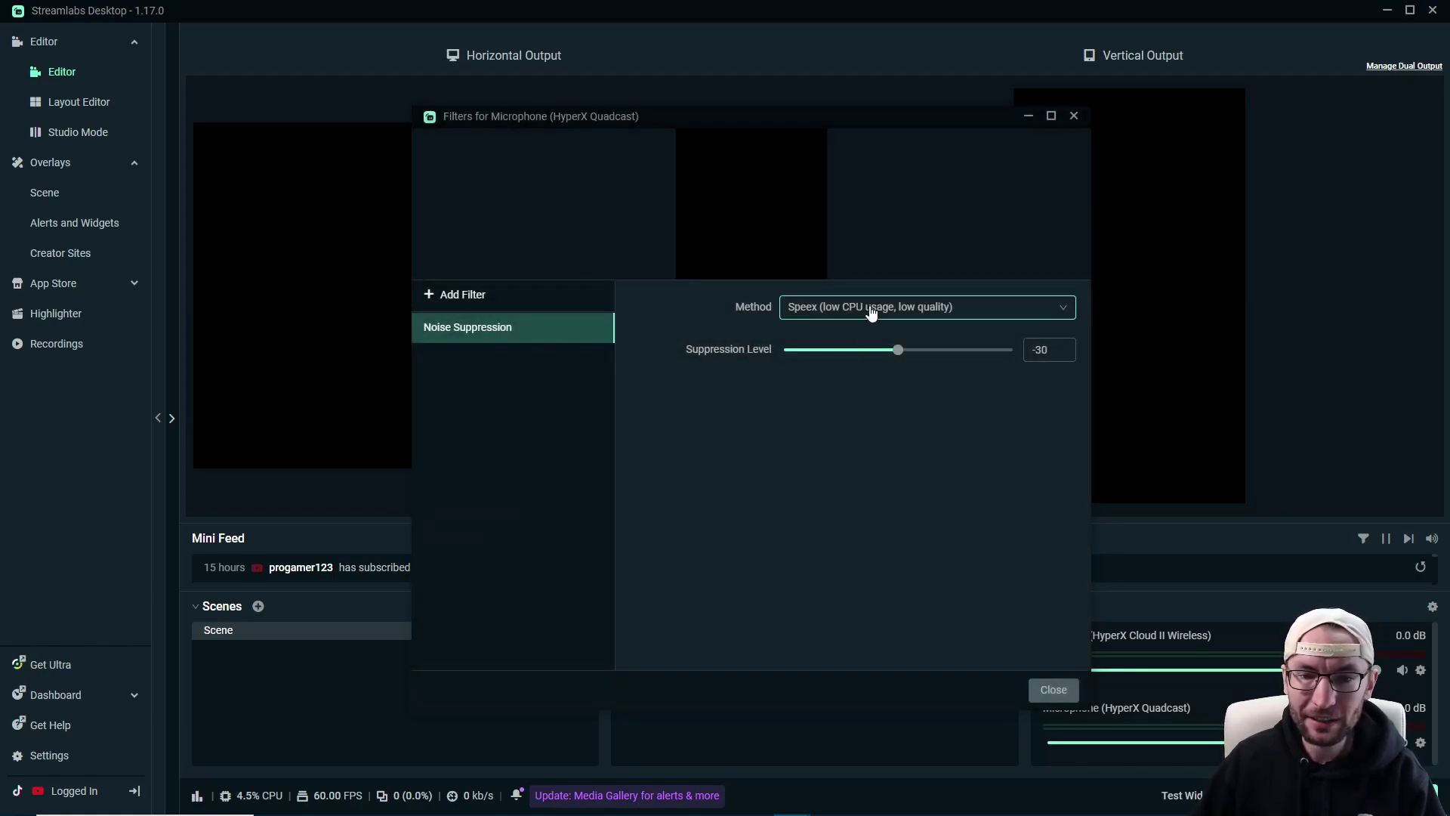
click(876, 308)
click(837, 363)
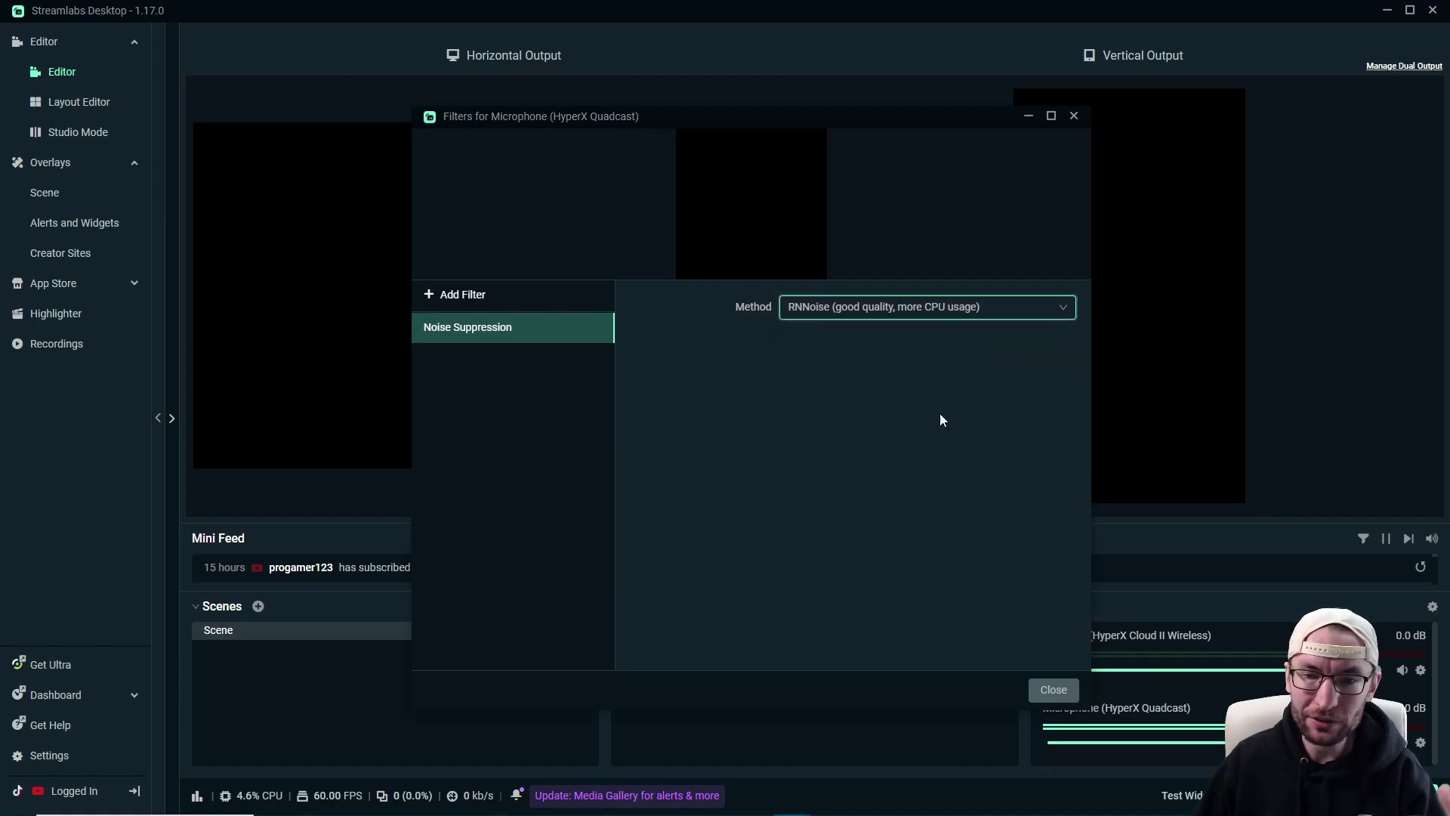
click(827, 310)
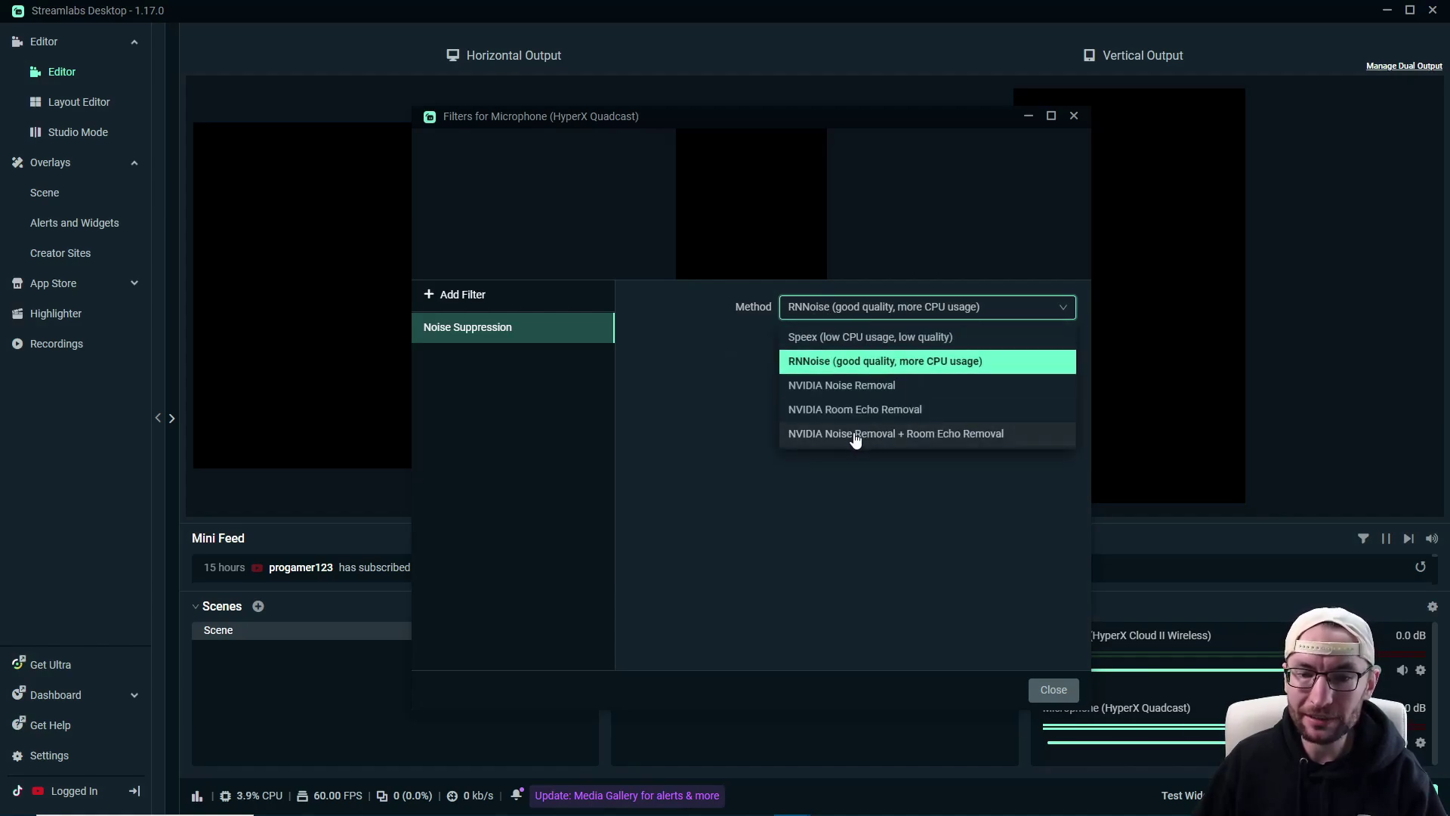
click(859, 475)
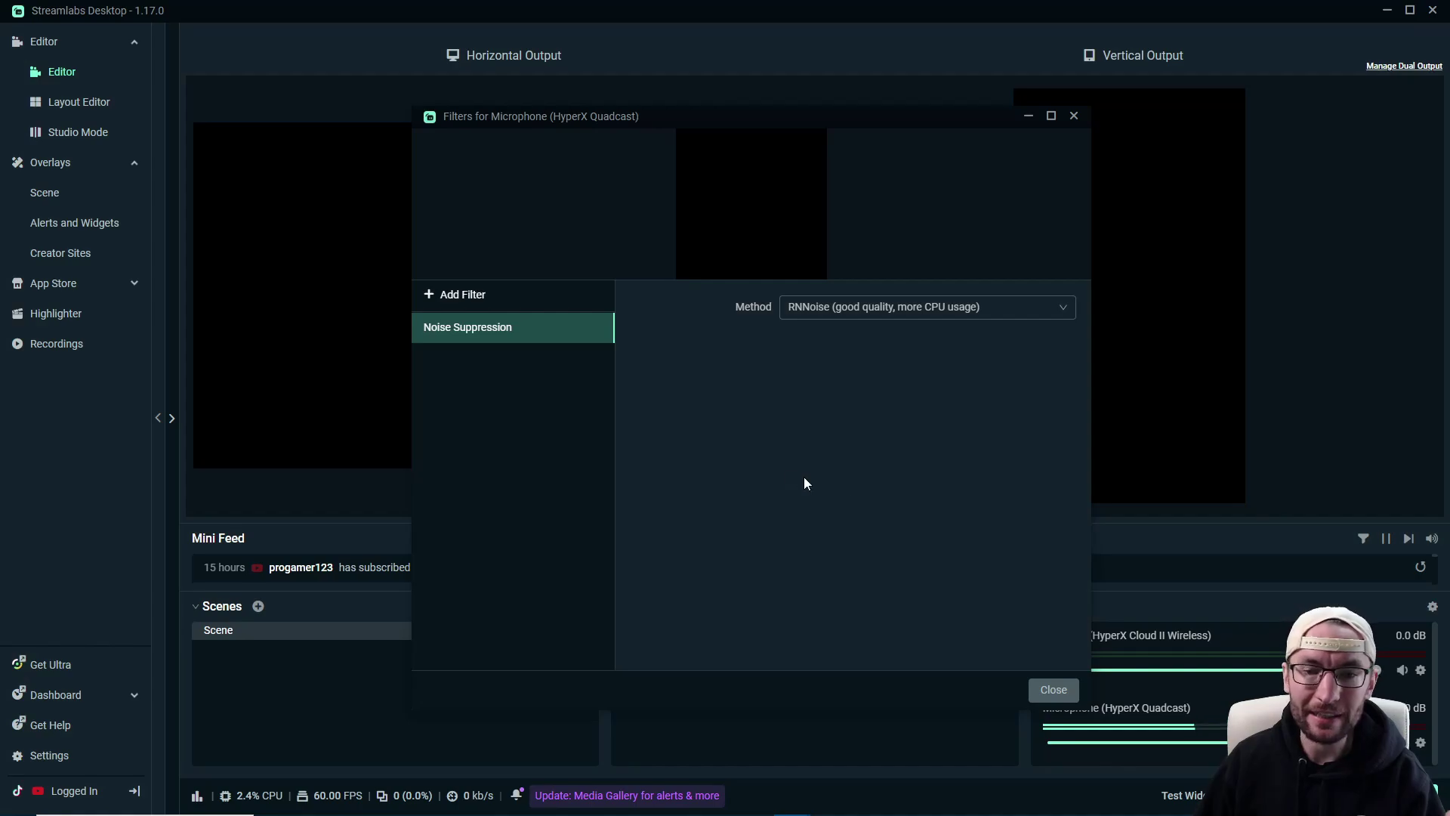
click(1053, 690)
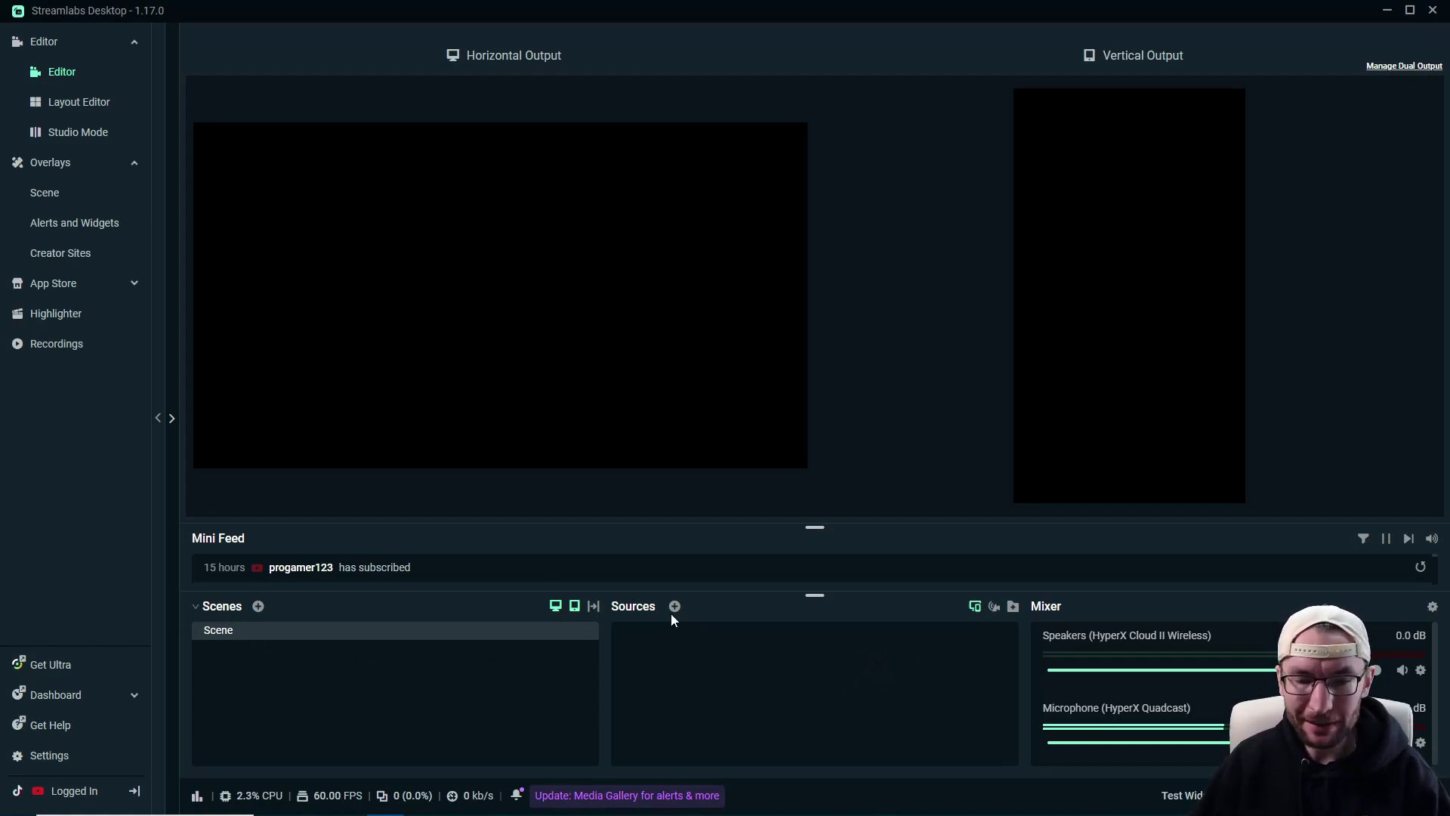
- Rename the existing scene to Camera Only
right_click(221, 639)
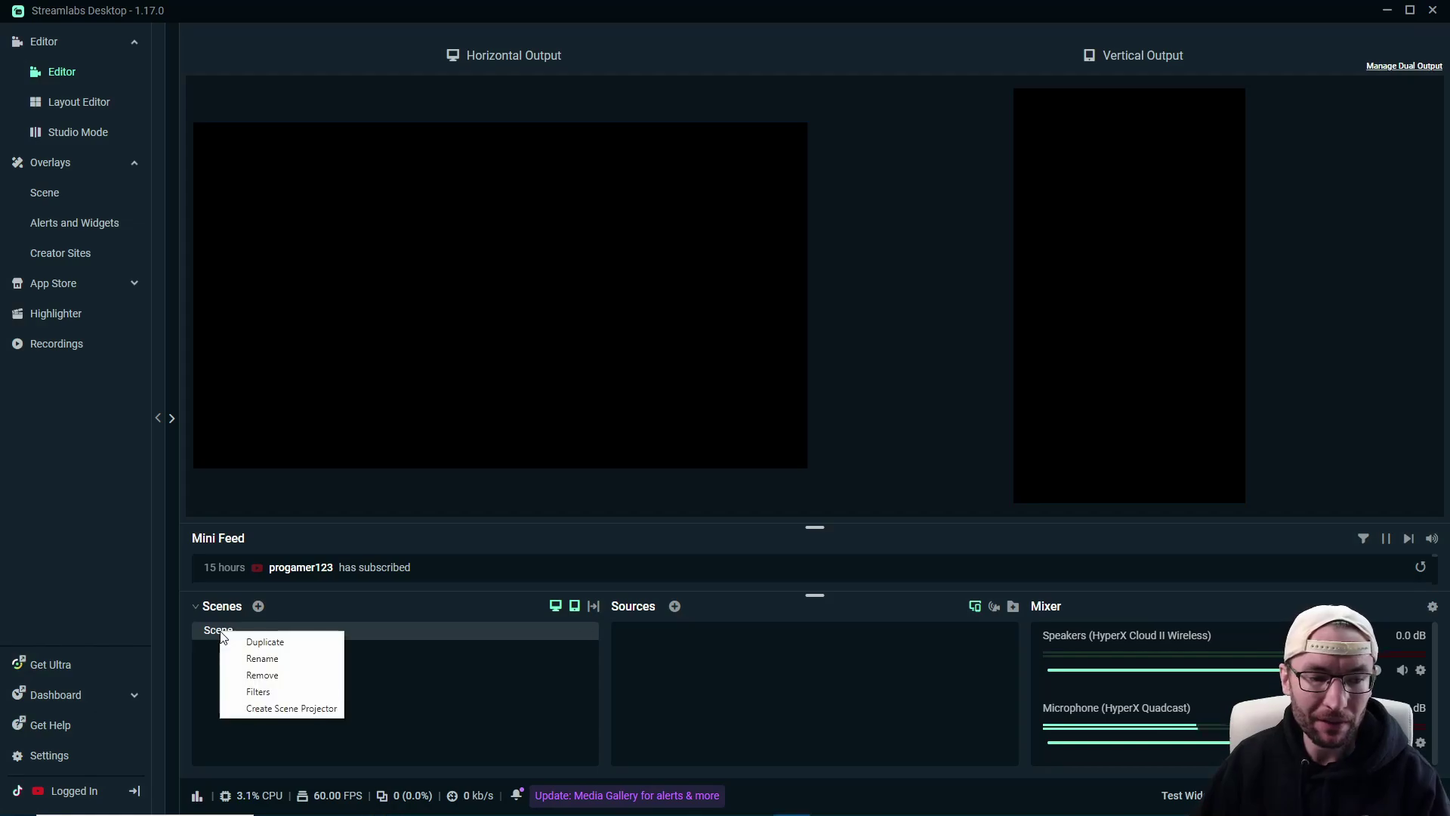
click(263, 659)
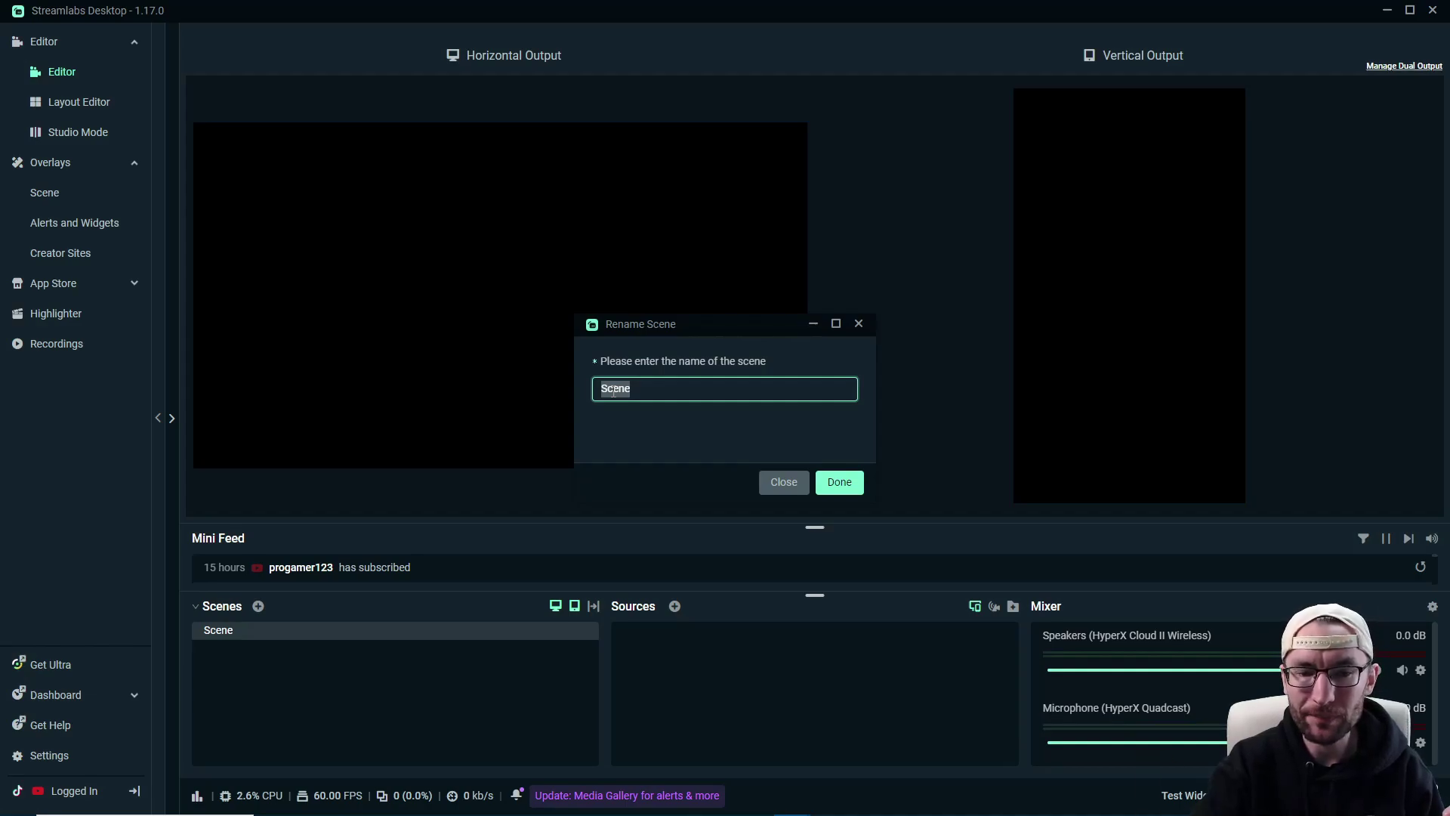
click(840, 484)
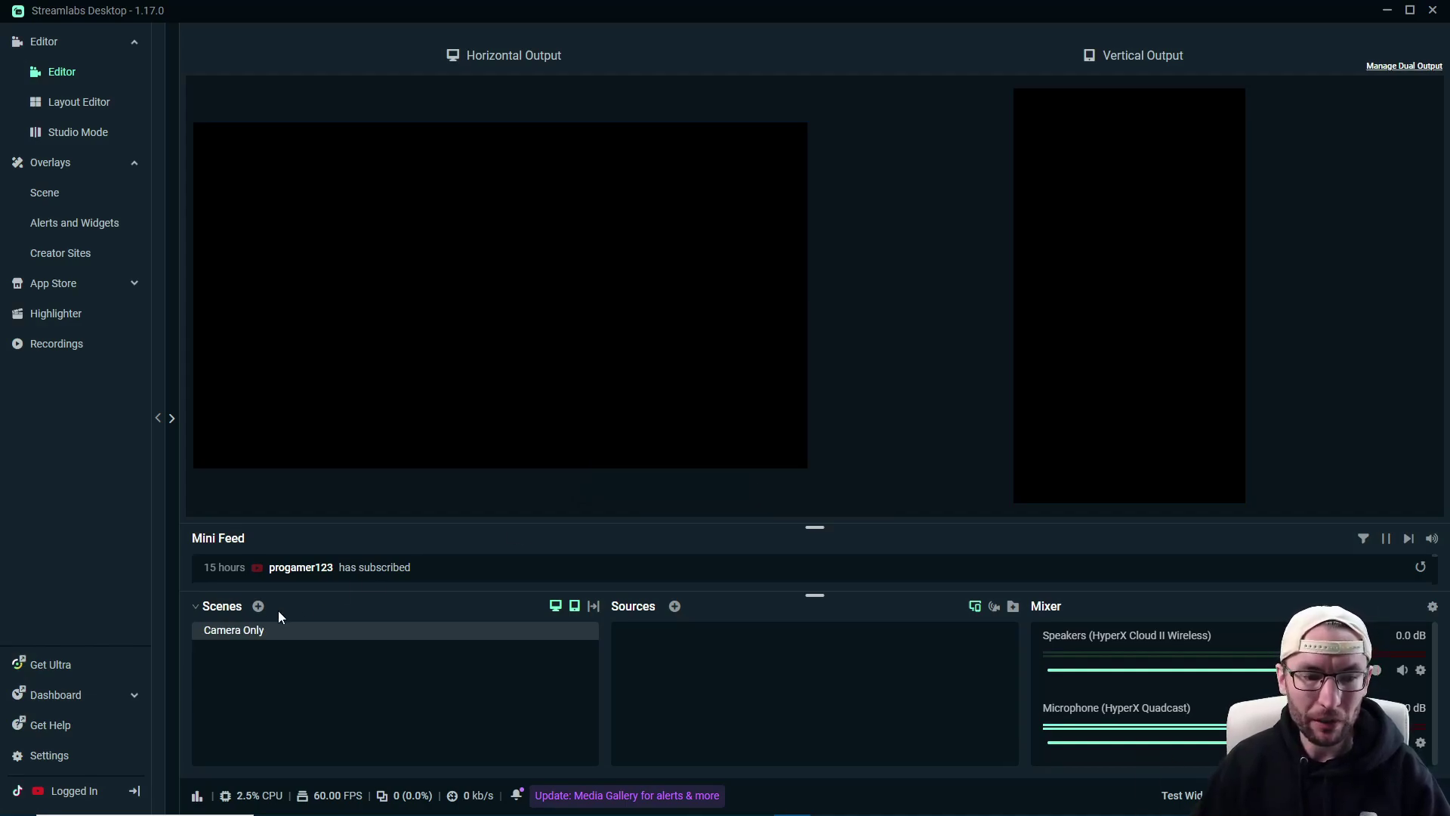
- Add a second scene named Gameplay, then return to Camera Only
click(258, 606)
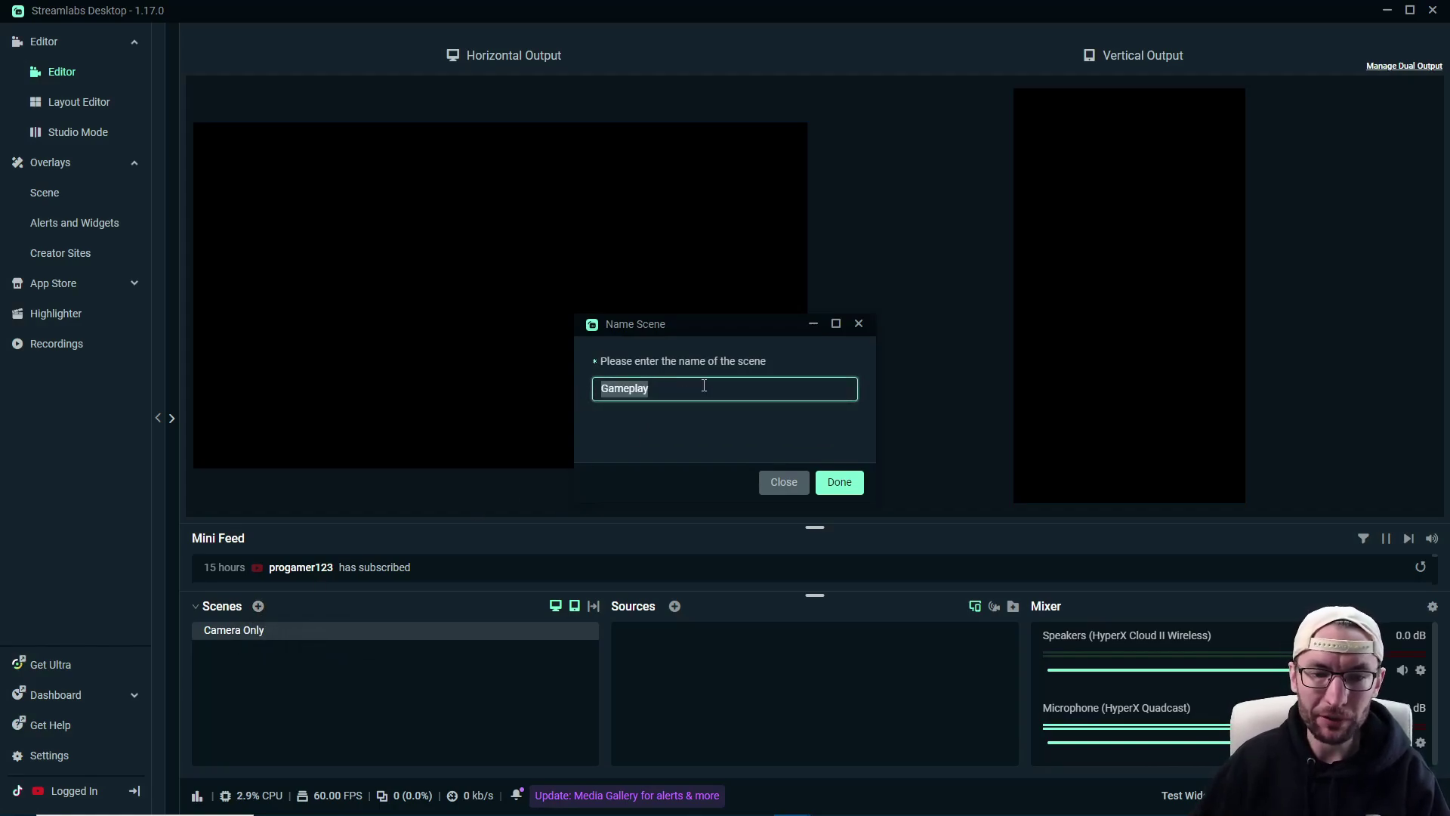
click(839, 482)
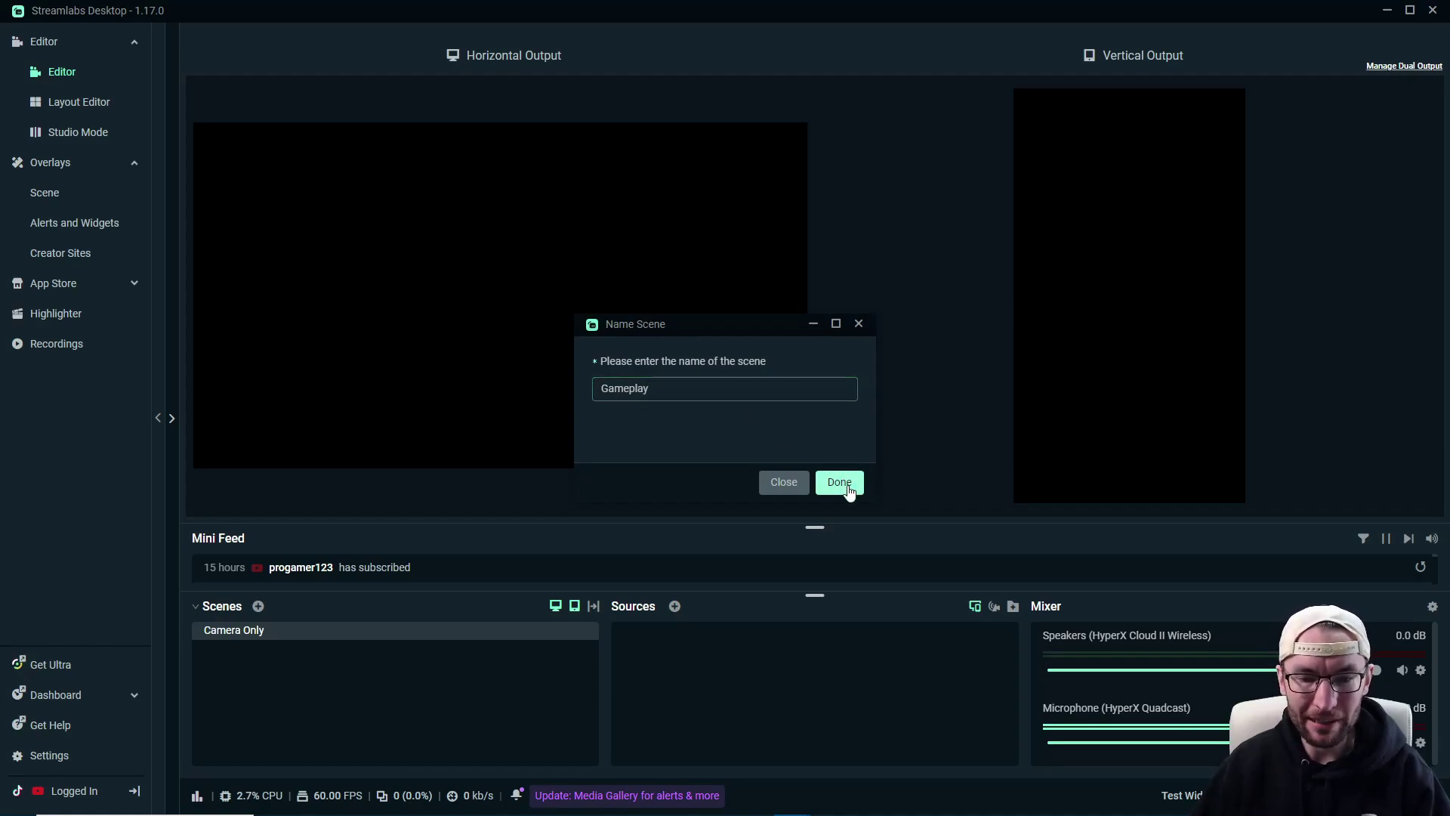
click(277, 631)
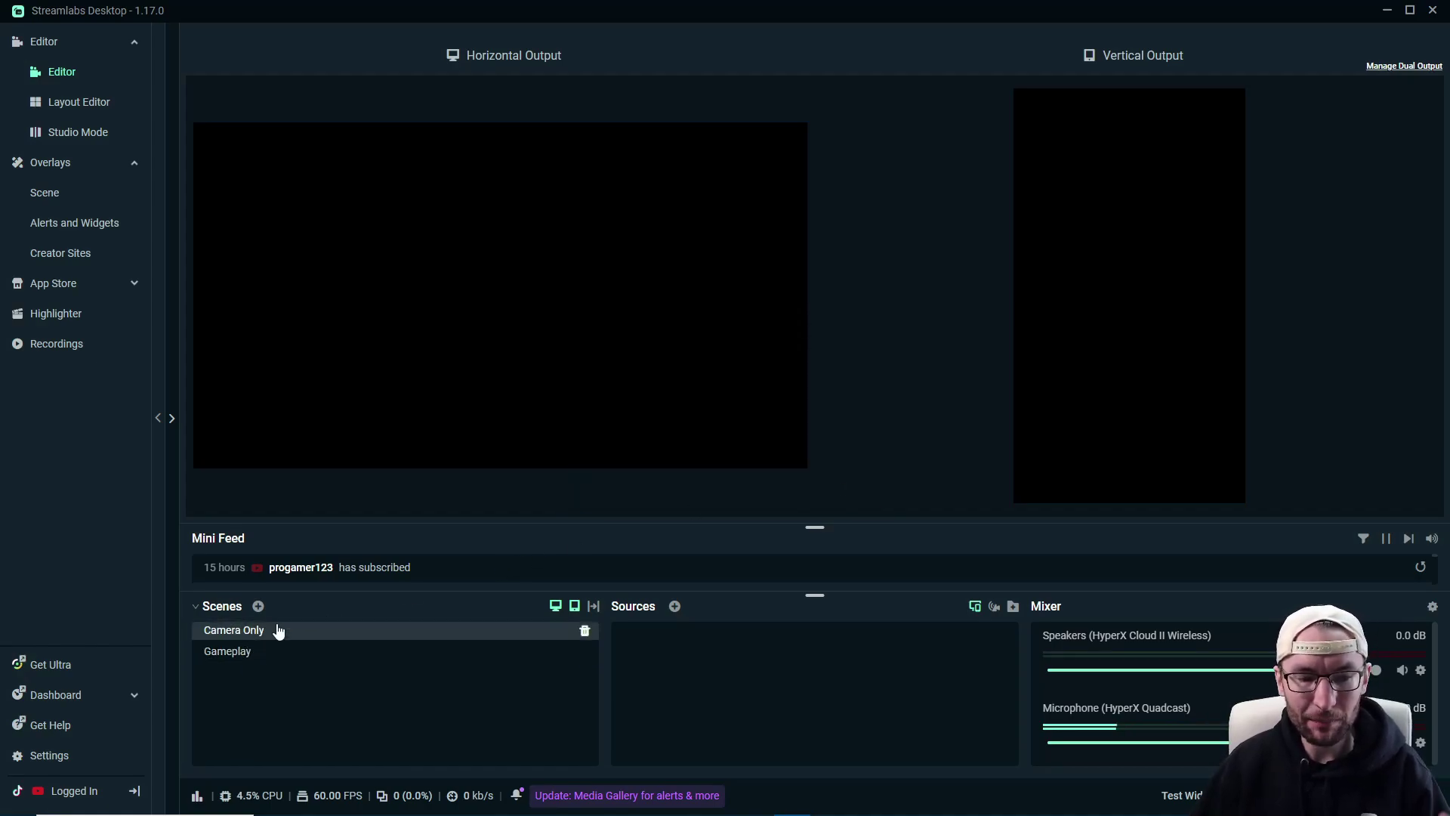
- Add a Video Capture Device source named OBSBOT Tail Air using the OBSBOT Tail Air Camera
click(675, 609)
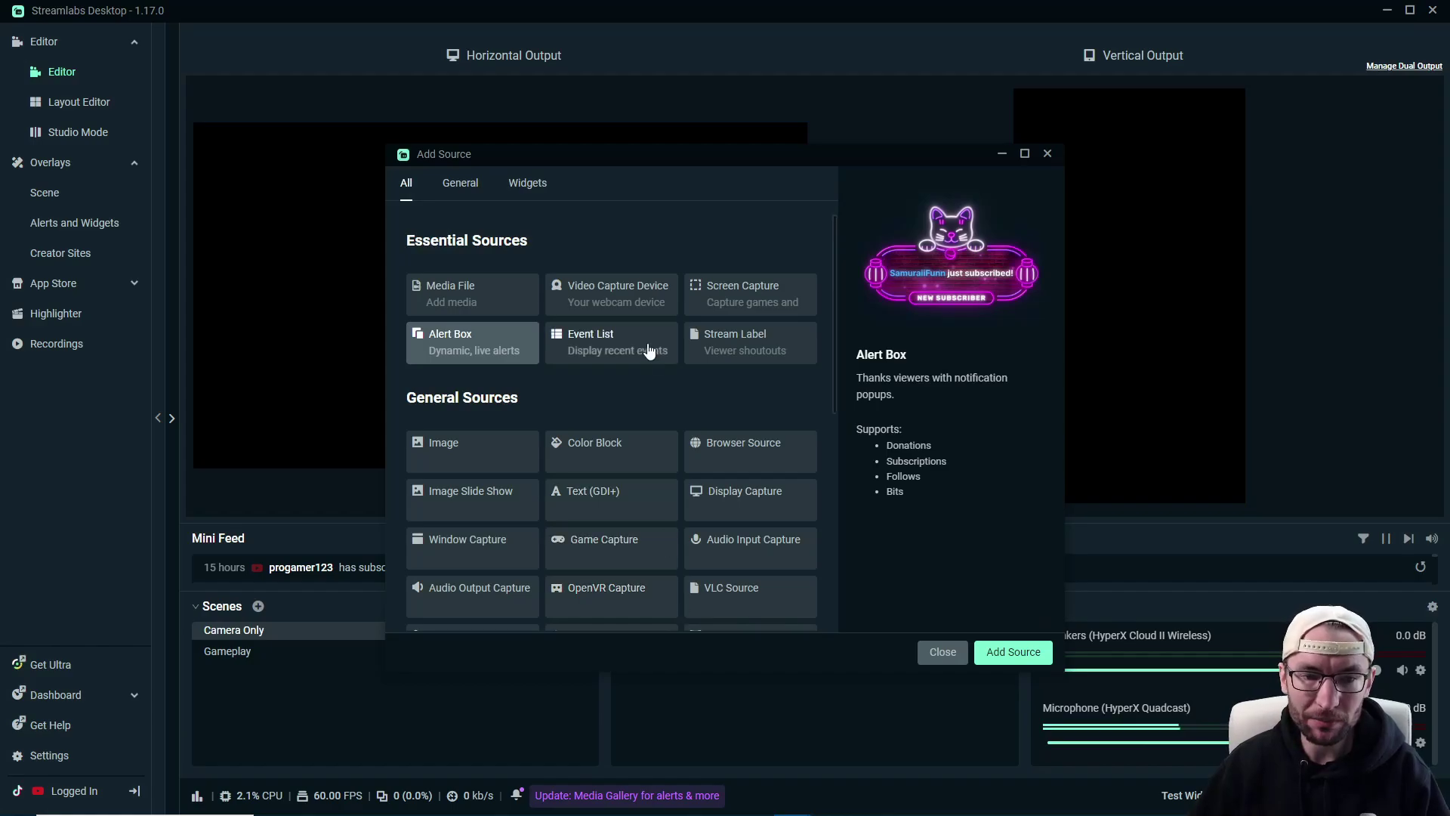
click(614, 302)
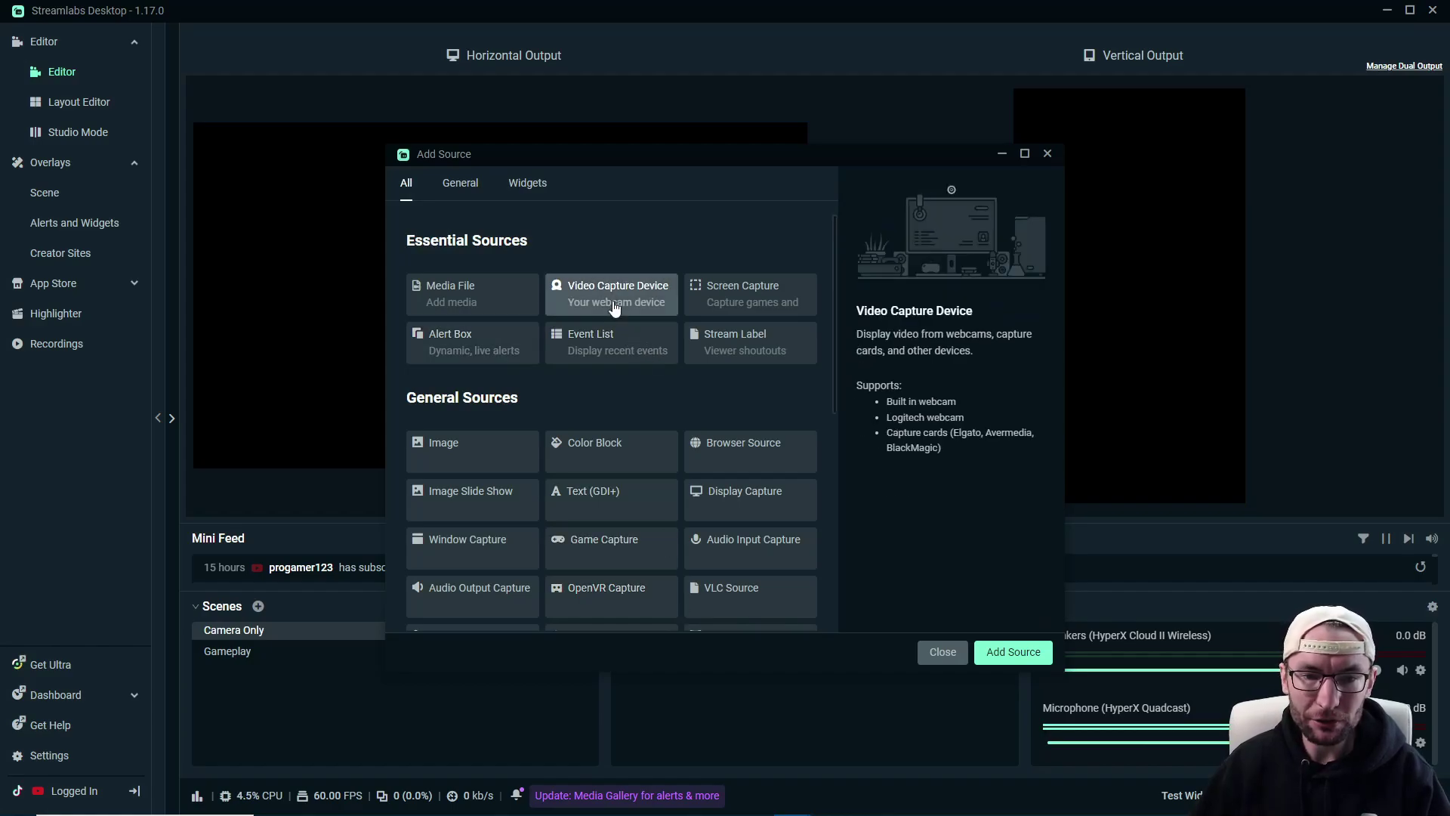
click(1014, 653)
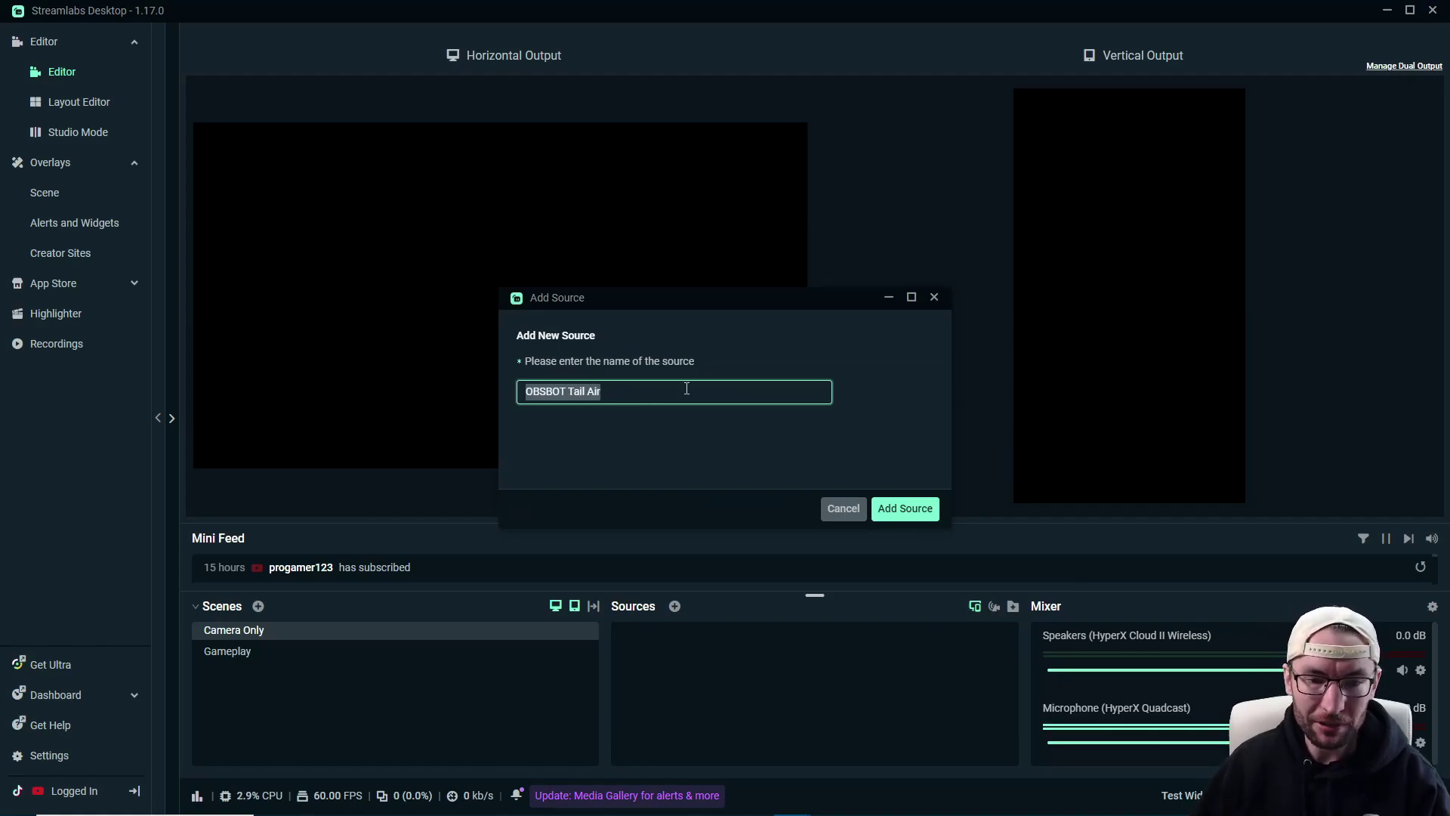
click(917, 513)
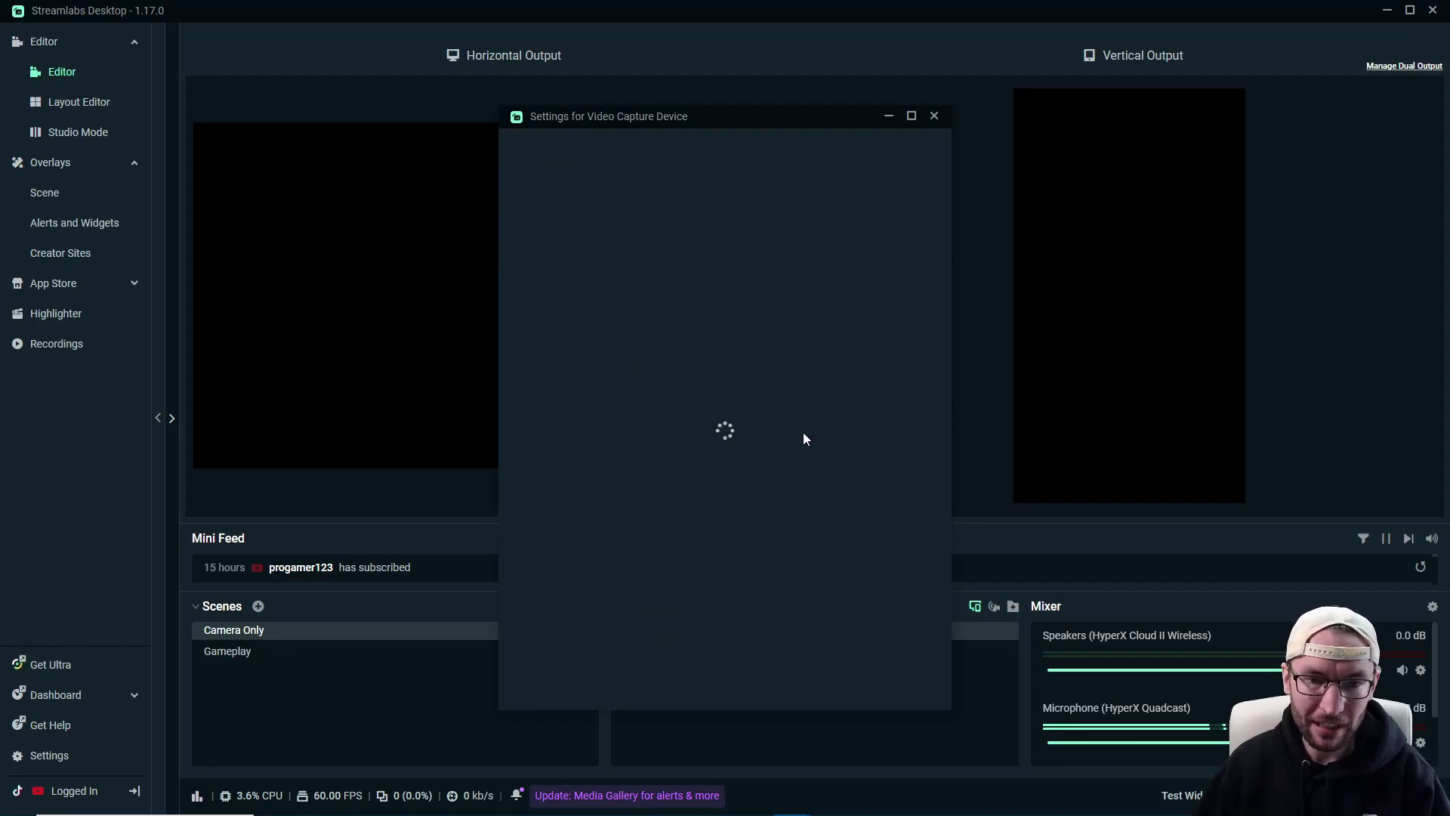
click(739, 312)
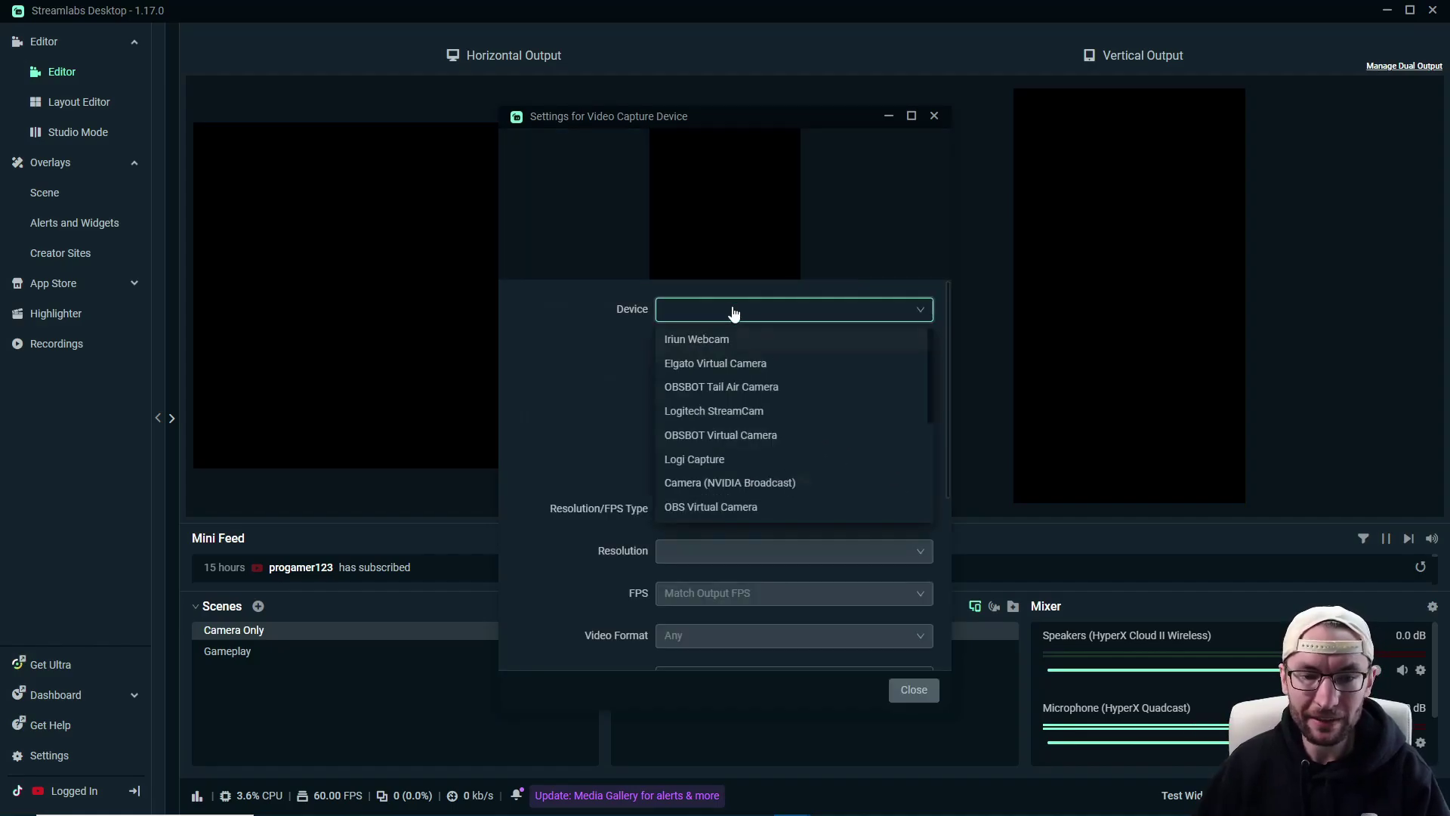
click(718, 388)
- Set the camera to custom resolution 3840x2160, 30 FPS, MJPEG video format
scroll(679, 363, down, 2)
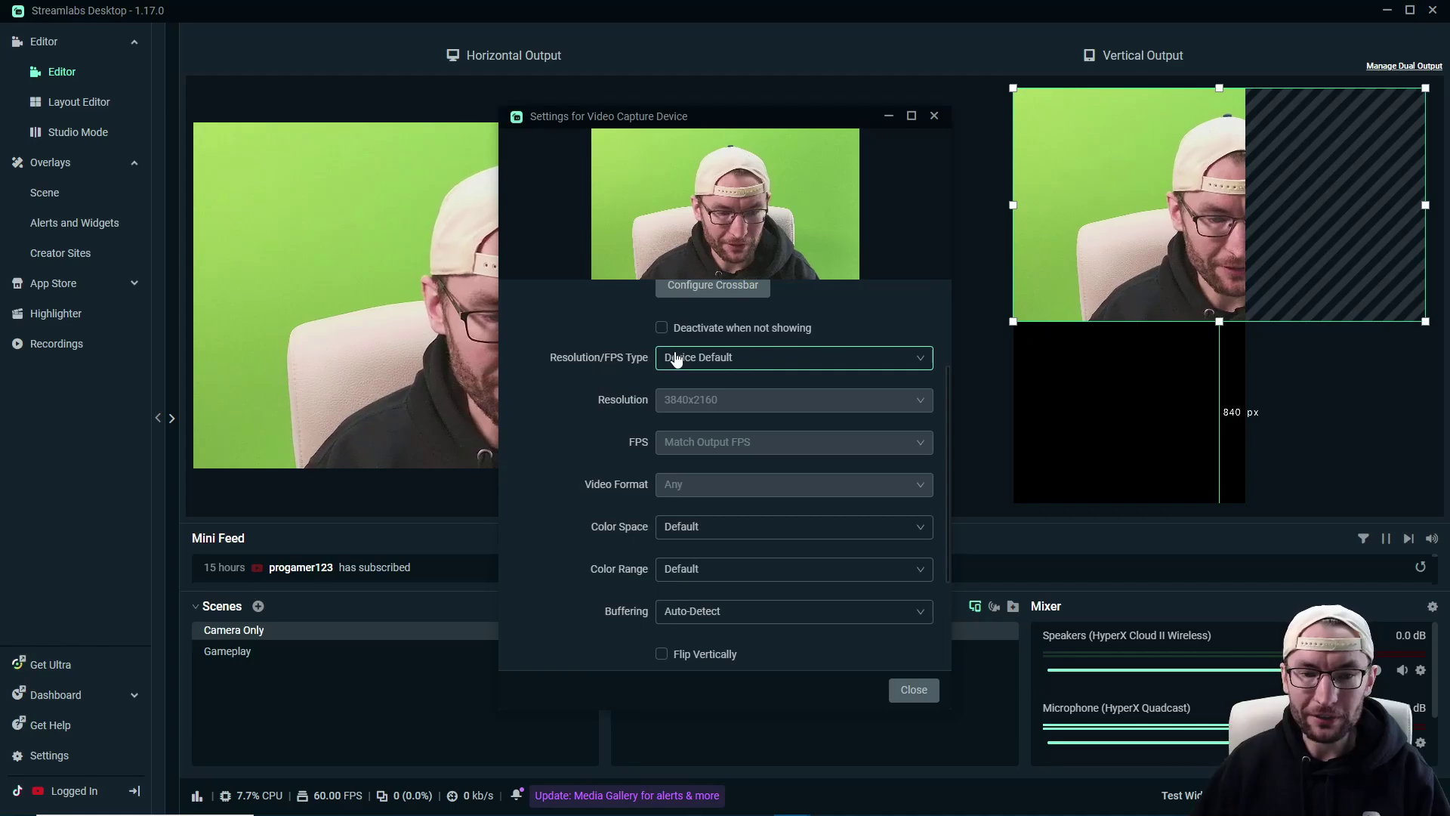
click(911, 116)
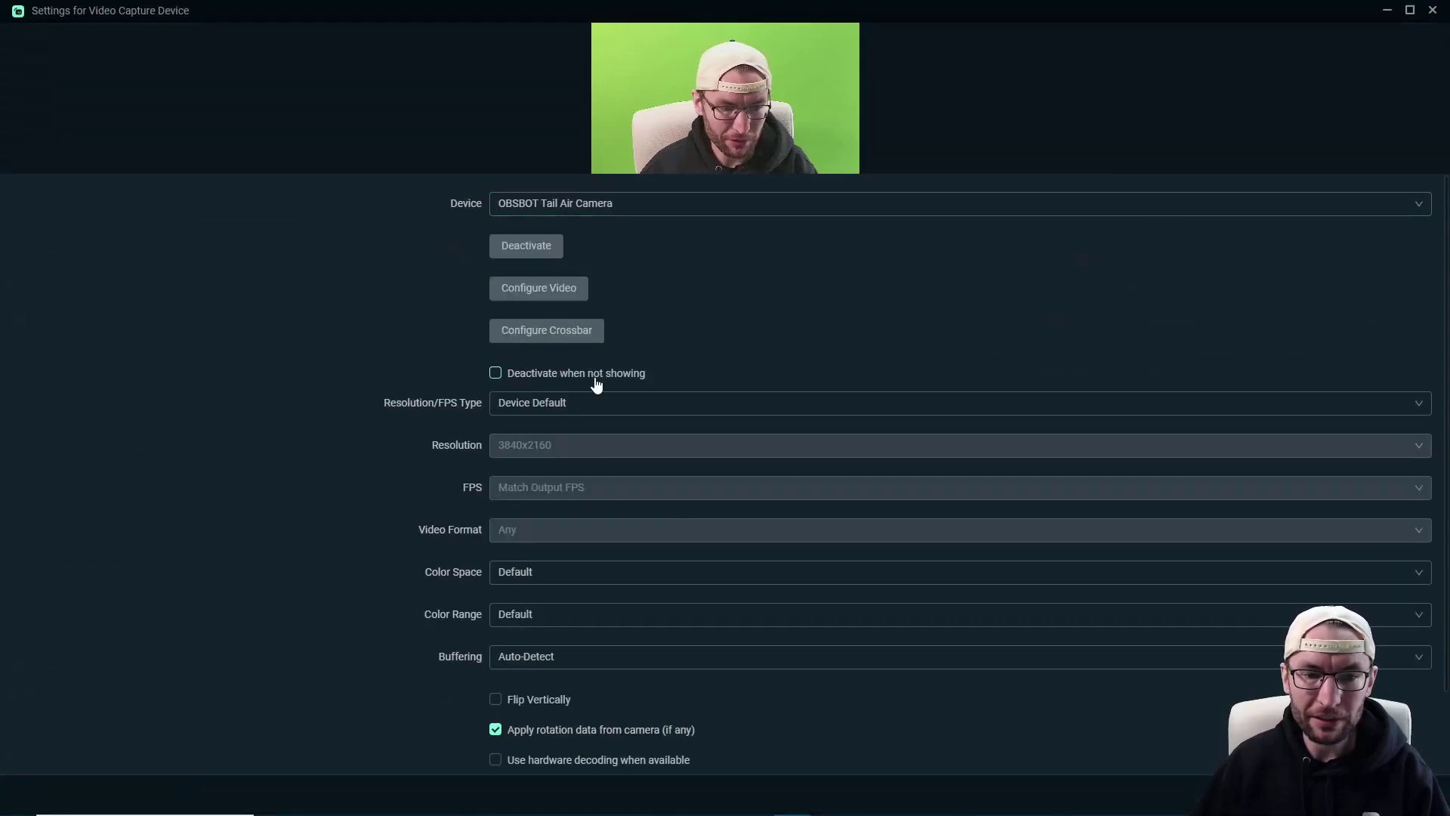
click(583, 405)
click(543, 458)
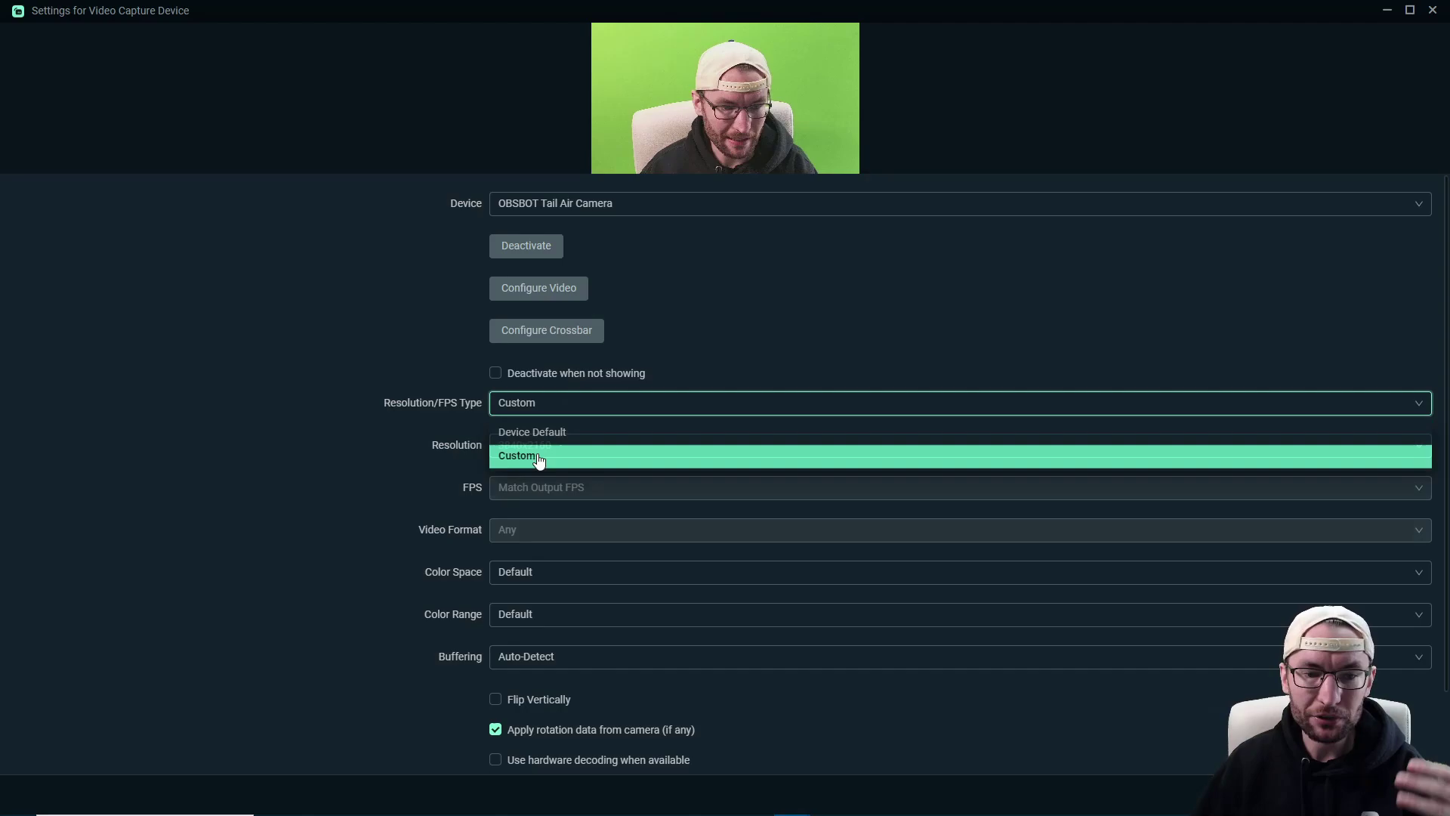
click(568, 446)
click(406, 463)
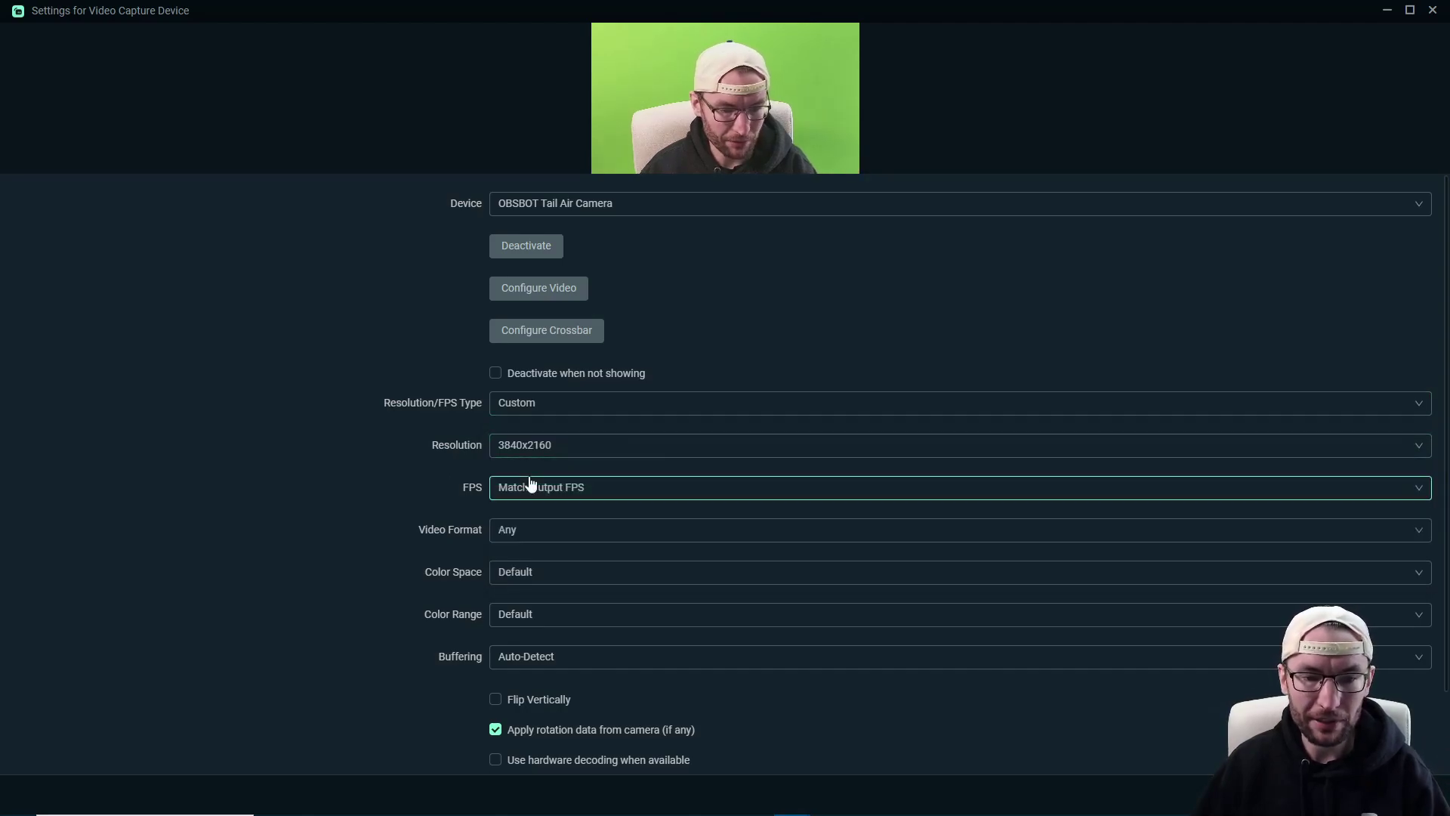
click(534, 487)
key(Return)
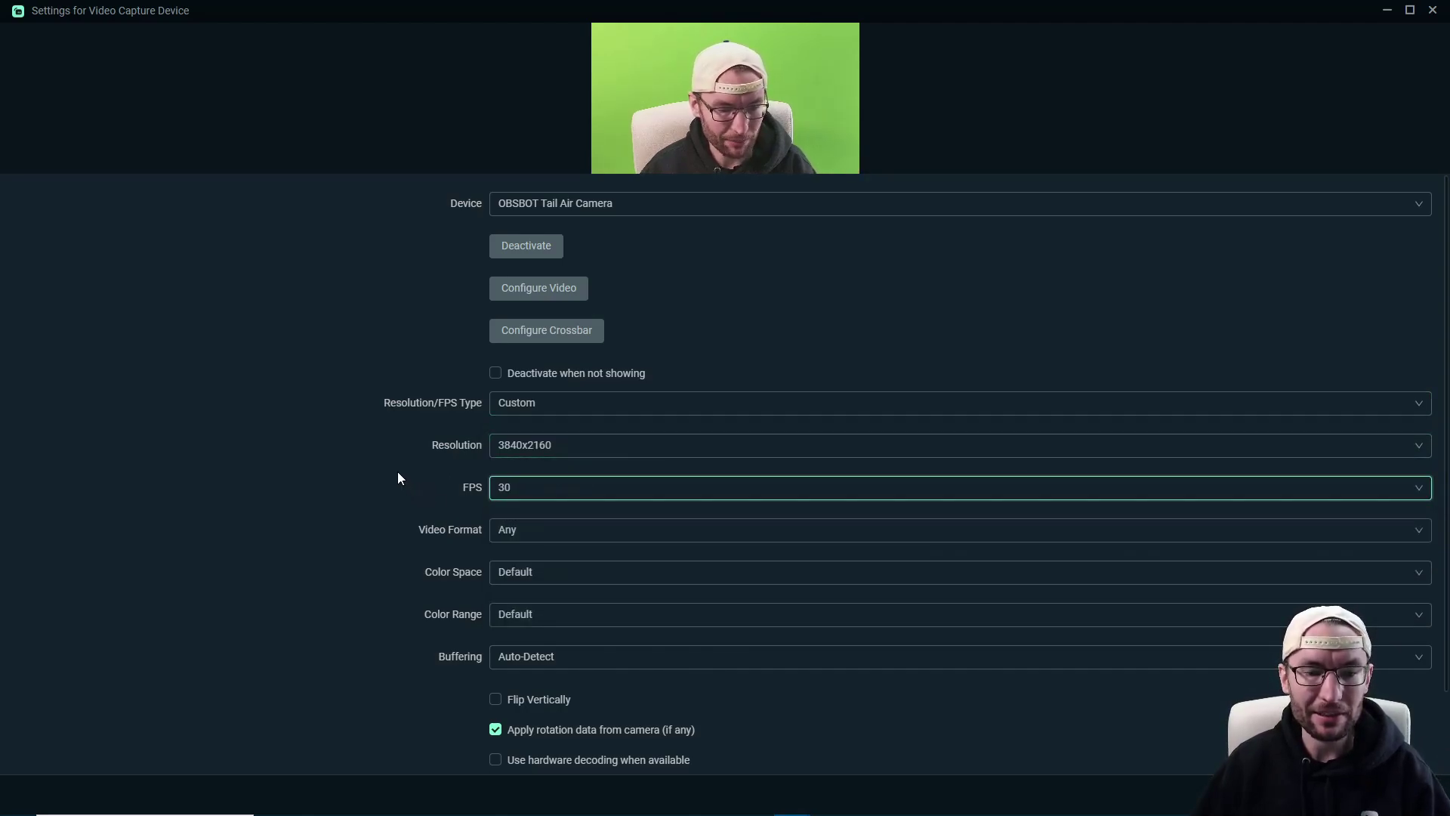
click(499, 537)
click(510, 584)
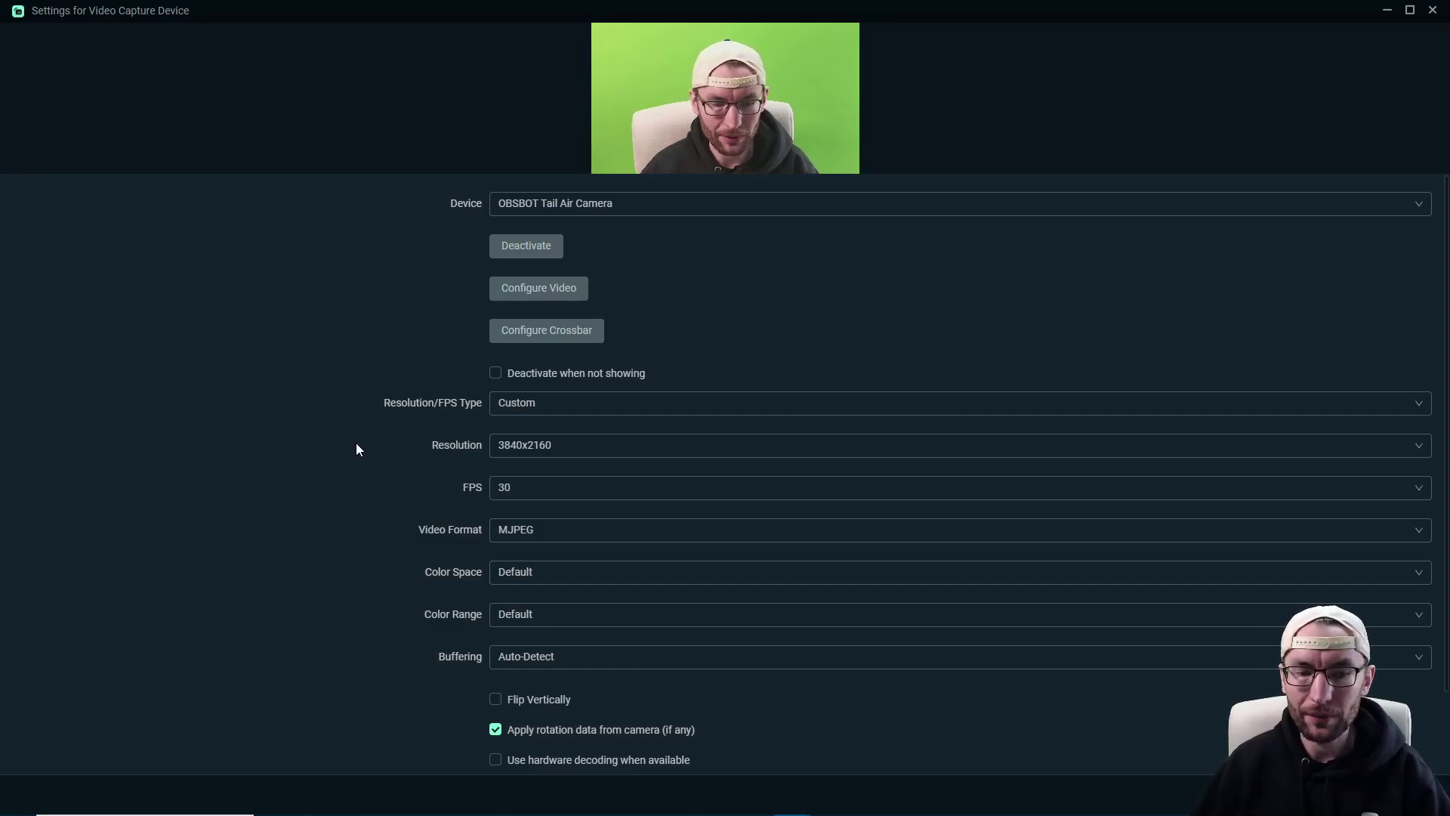
scroll(356, 442, down, 2)
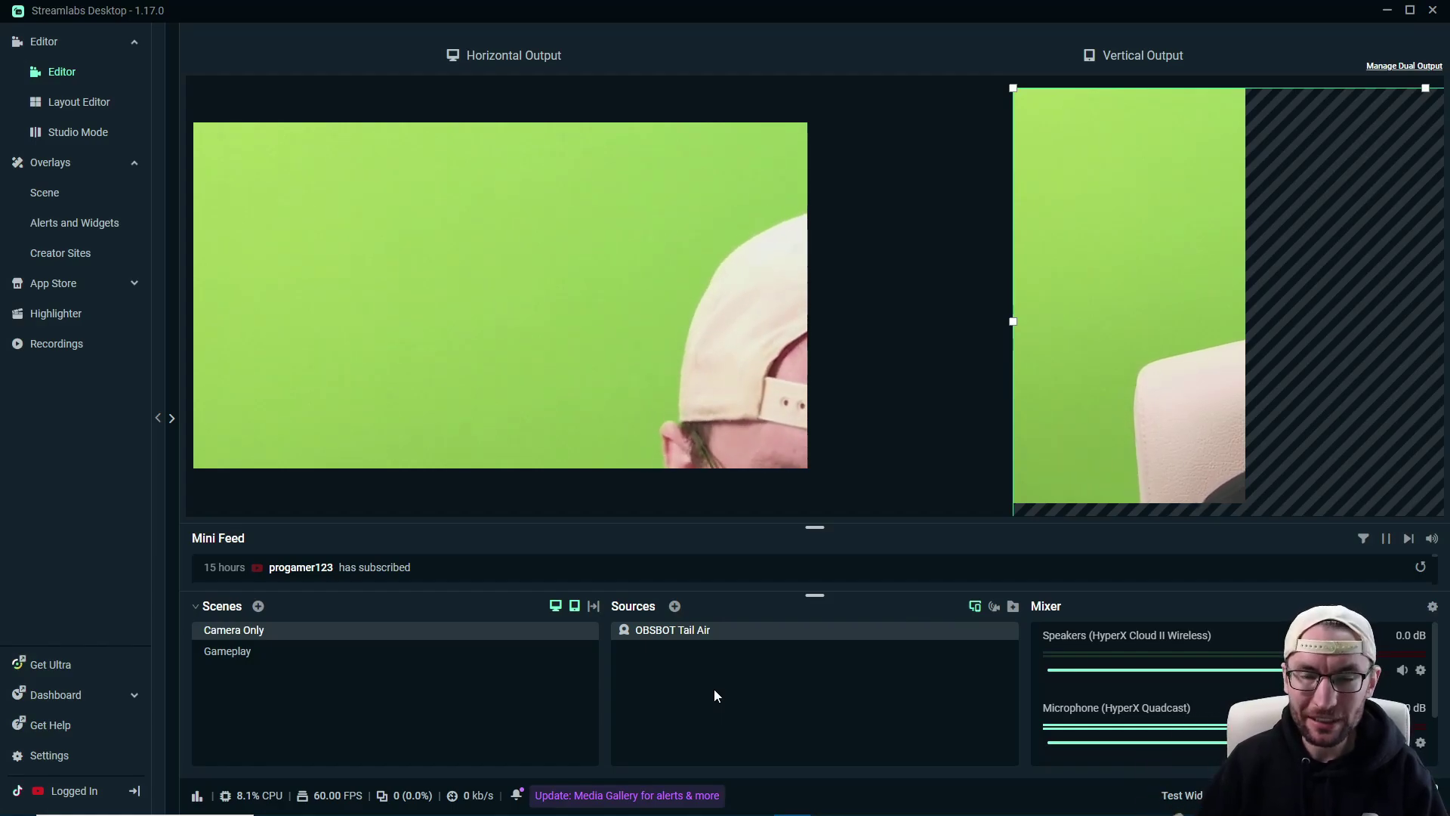
- Fit the OBSBOT Tail Air webcam to the horizontal canvas and stretch it to full vertical-output height
mouse_move(673, 638)
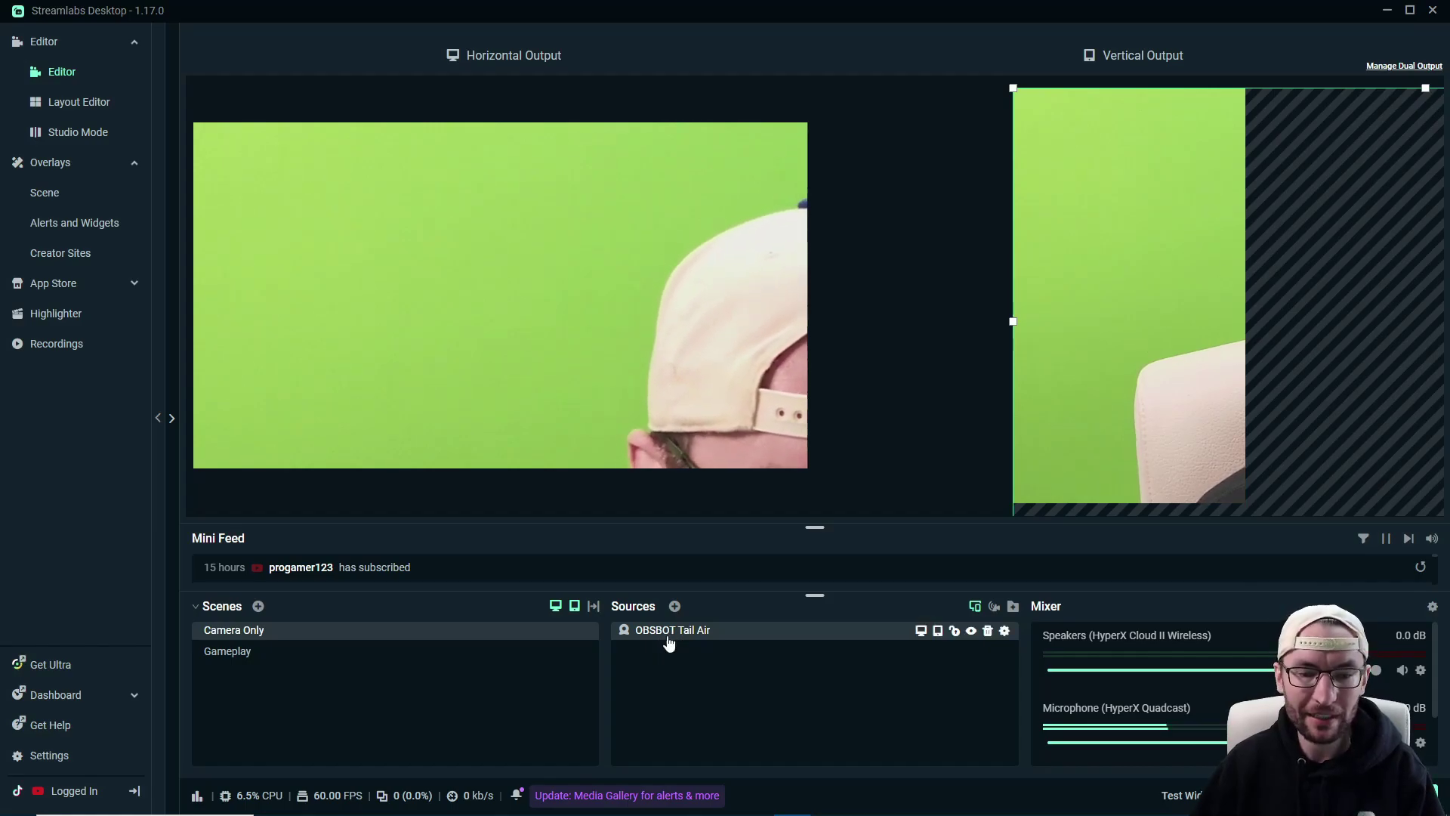
click(659, 634)
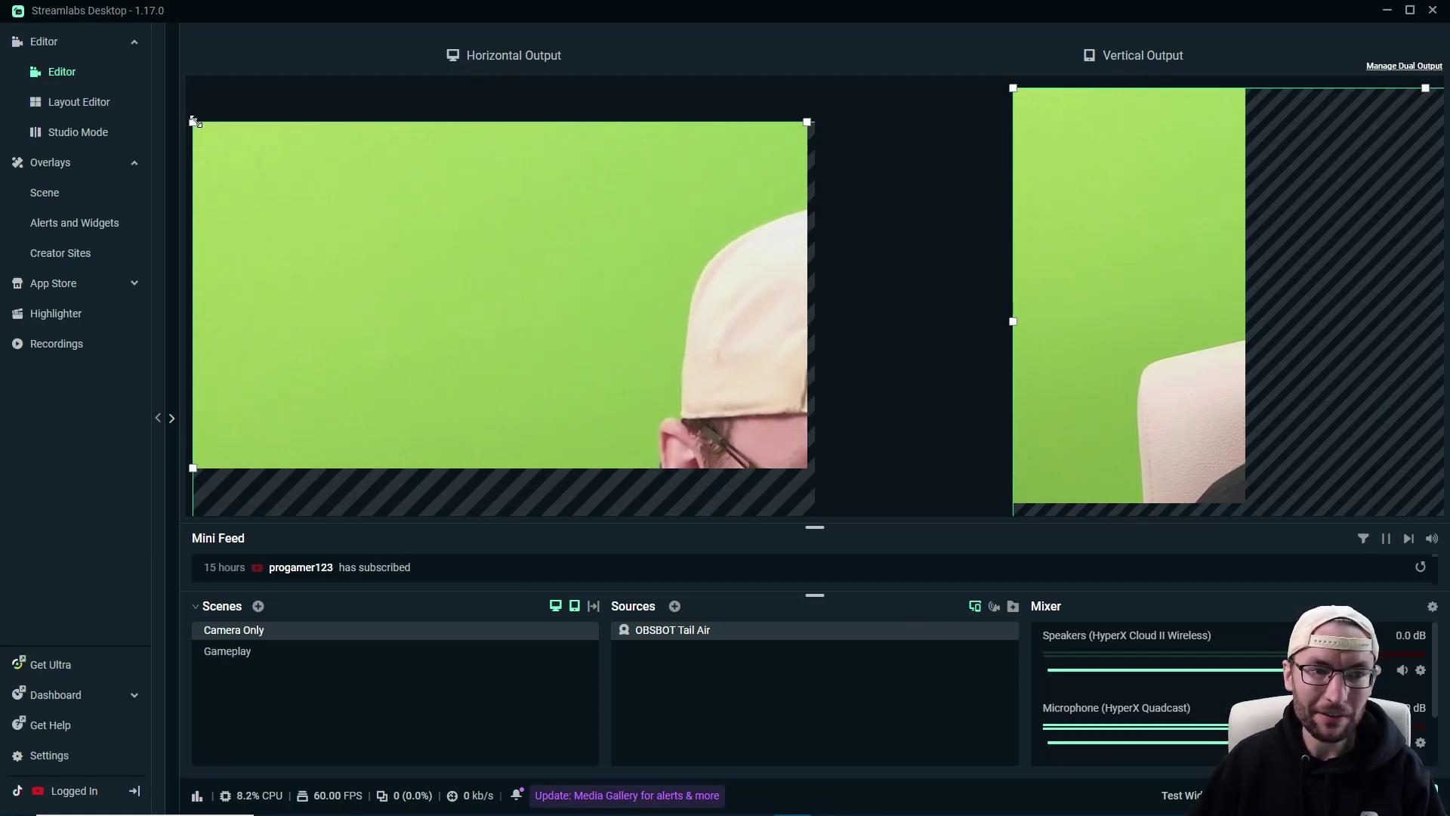
drag(193, 121, 424, 223)
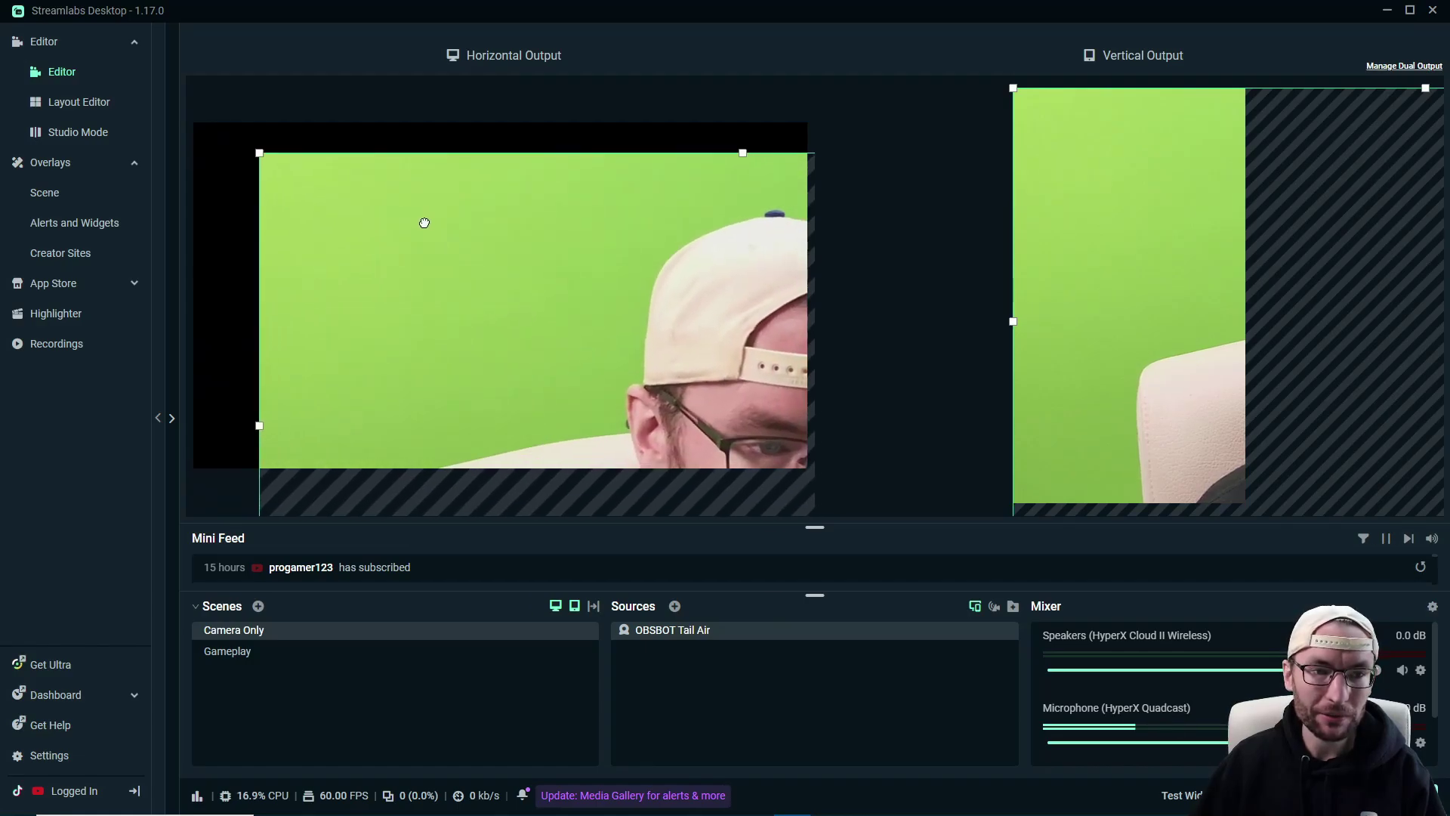
drag(259, 153, 225, 132)
right_click(450, 231)
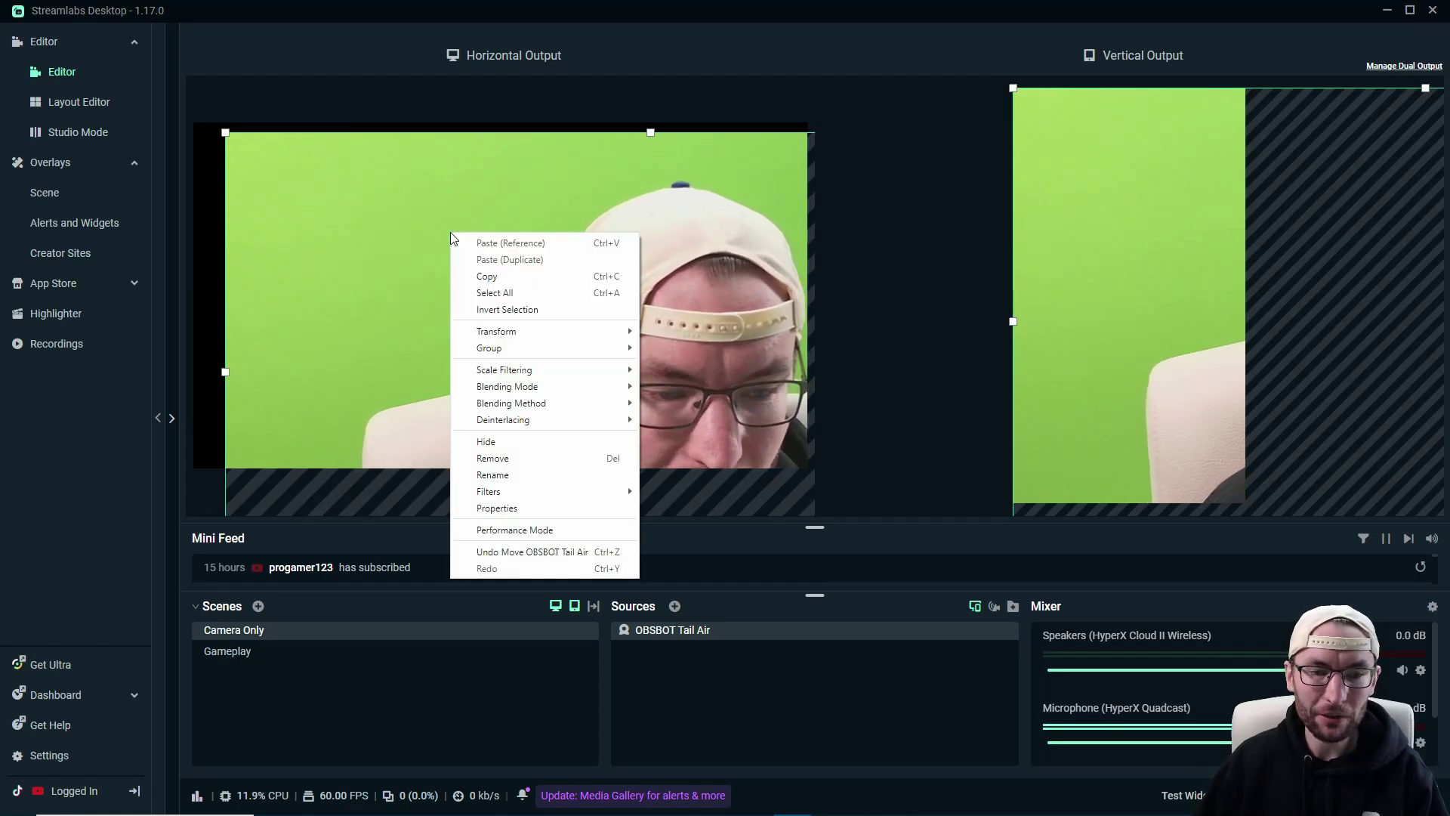
mouse_move(540, 339)
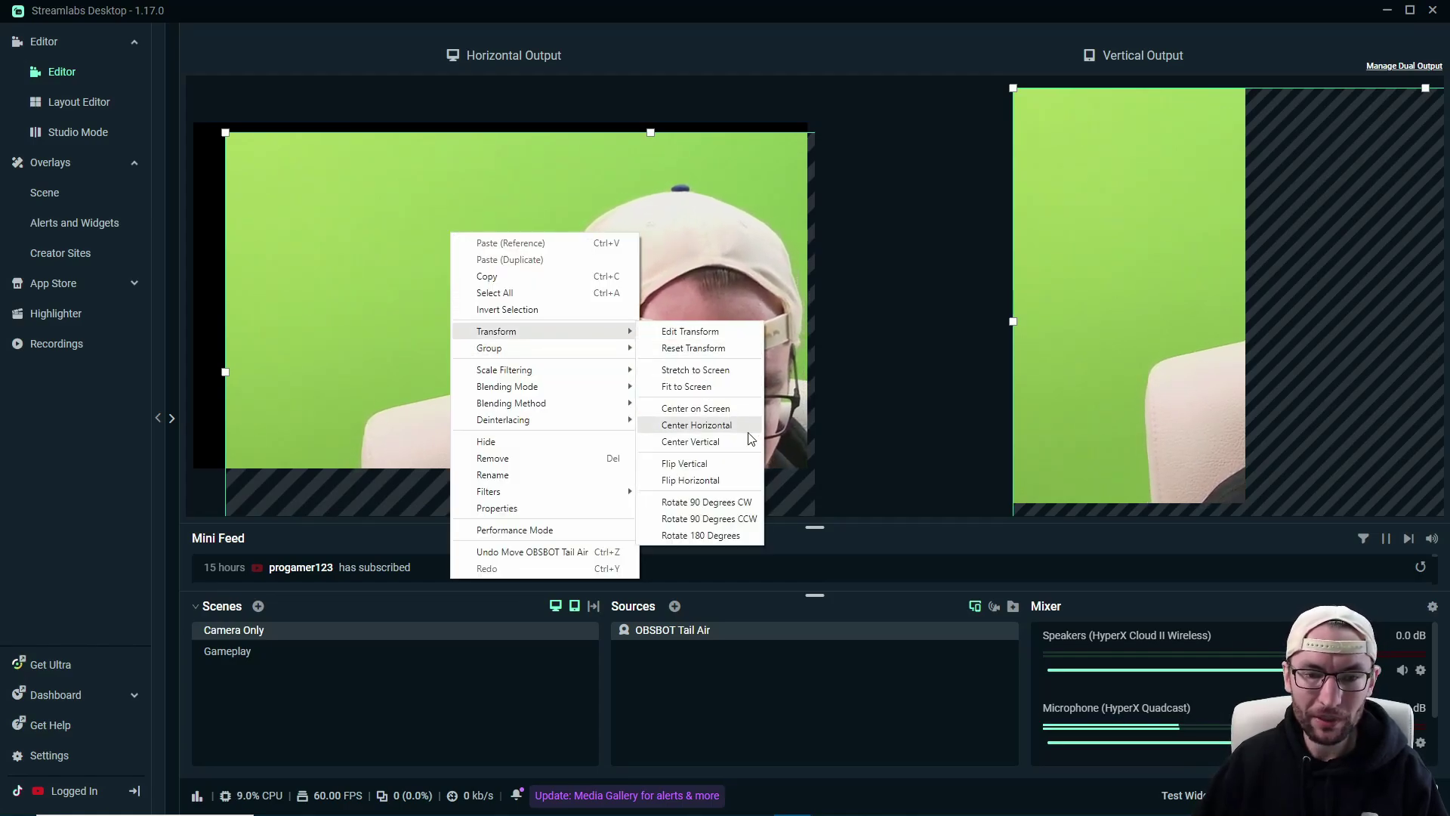
click(709, 386)
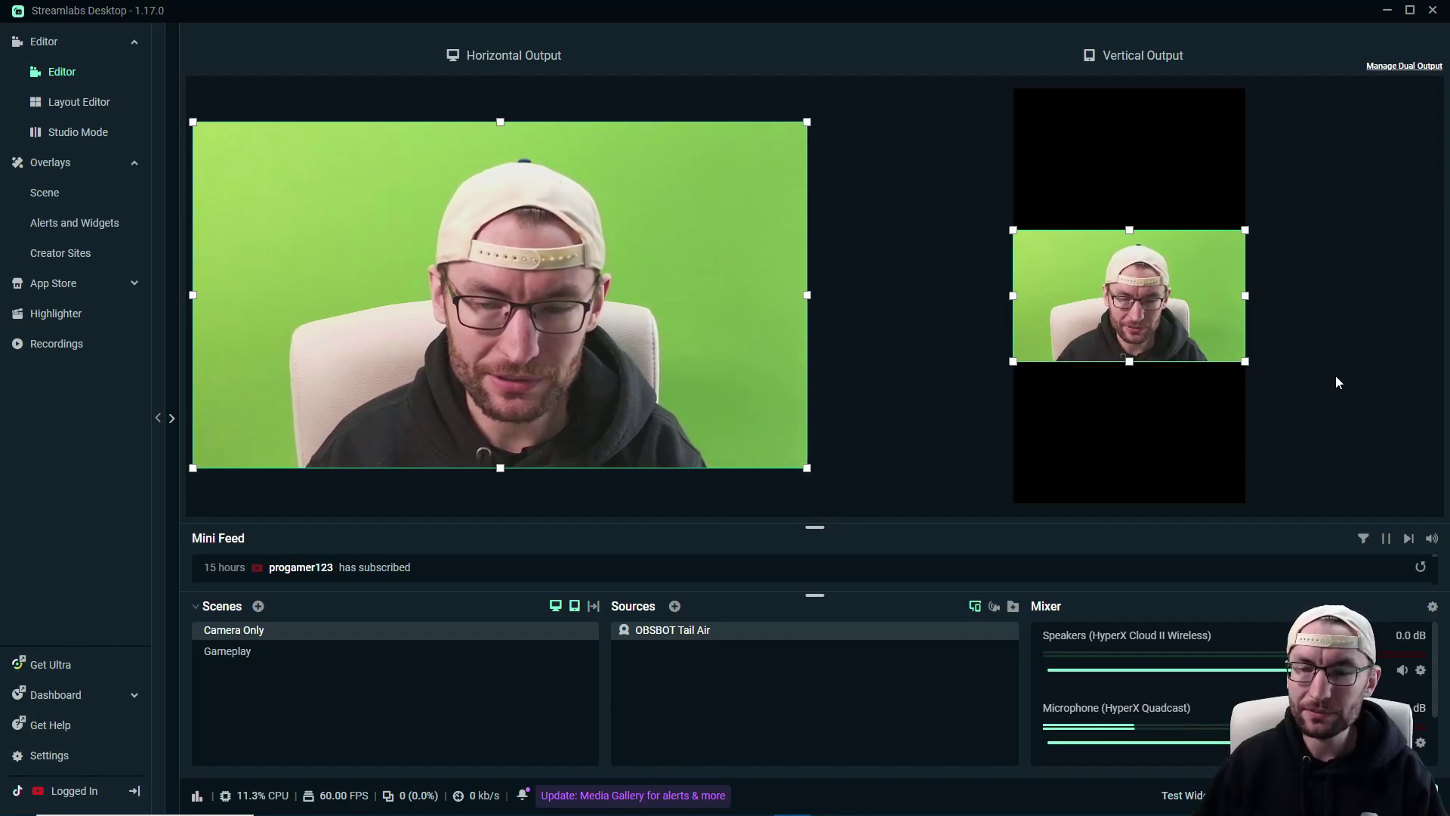
drag(1137, 294, 1137, 152)
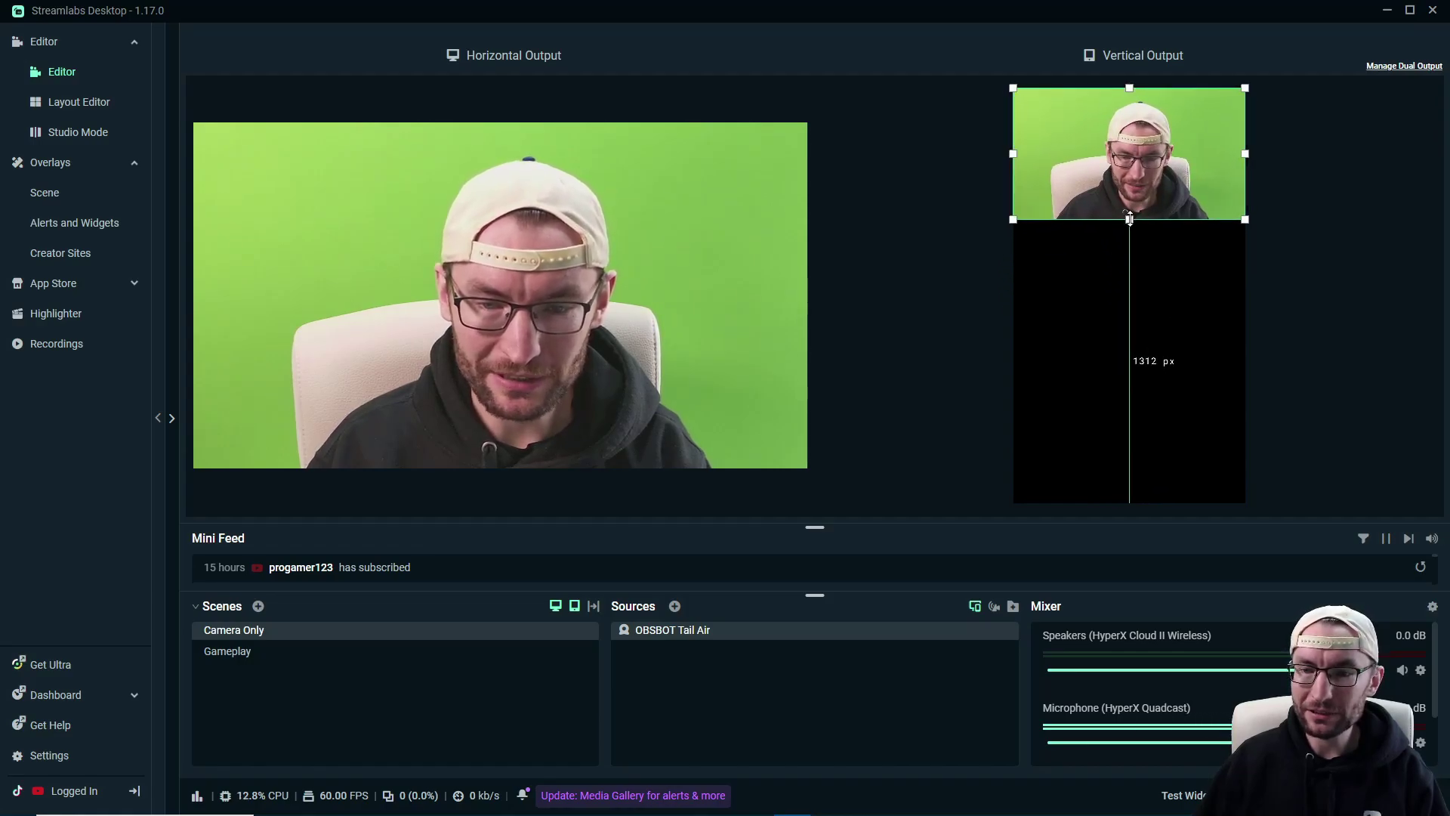
drag(1129, 219, 1124, 470)
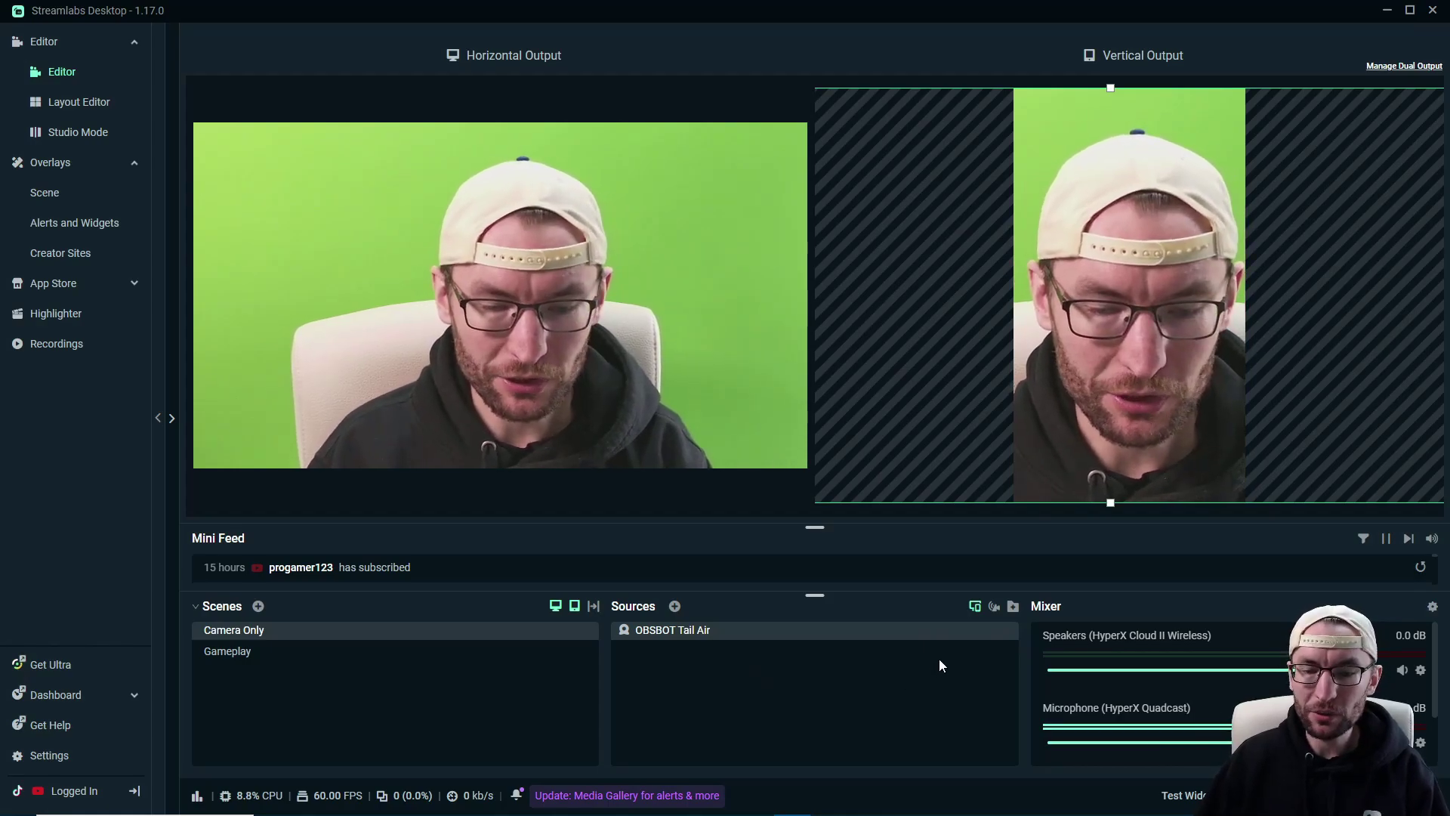
- Lock the OBSBOT Tail Air source and toggle its vertical-output visibility off and back on
mouse_move(945, 638)
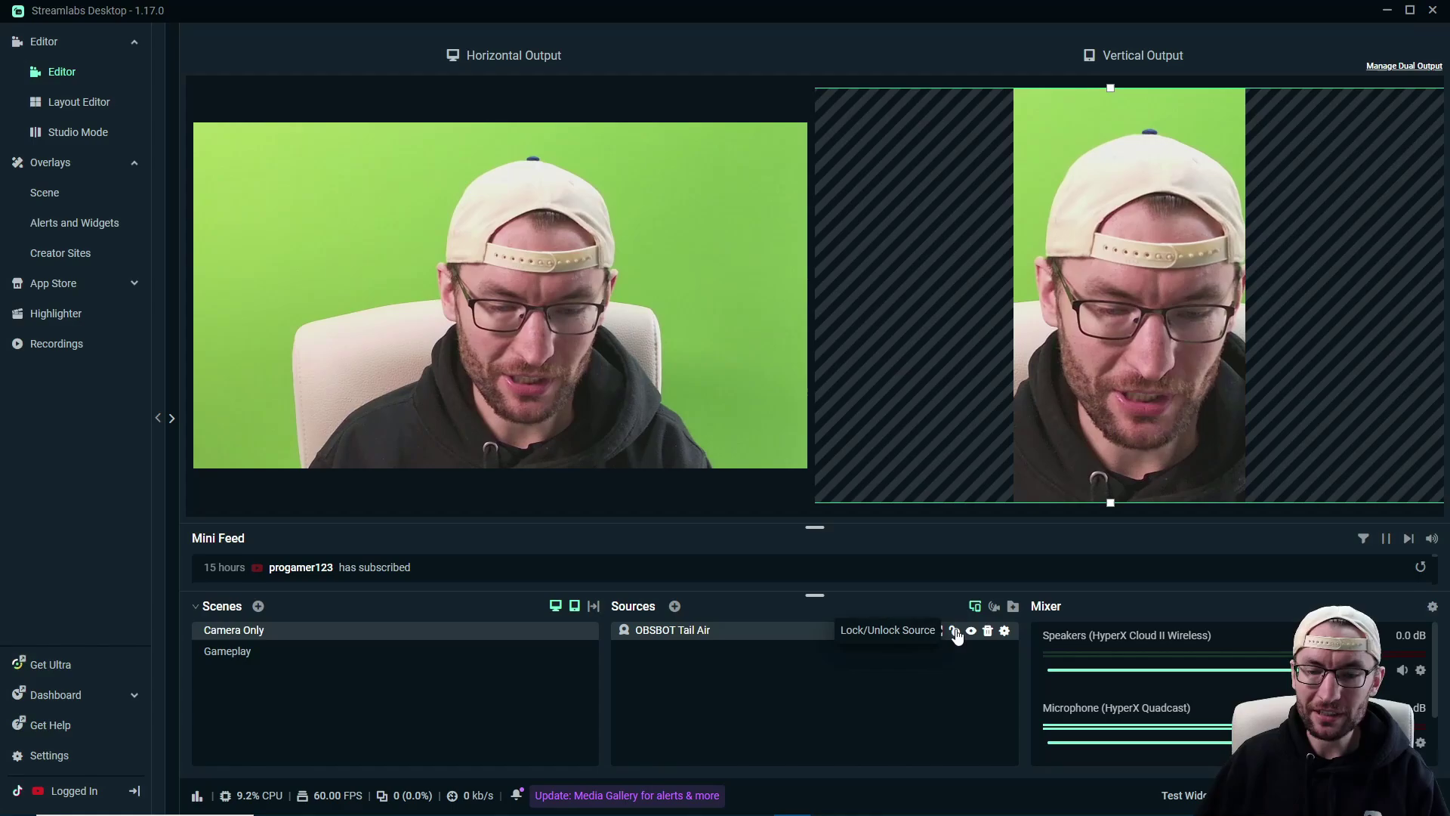
click(954, 631)
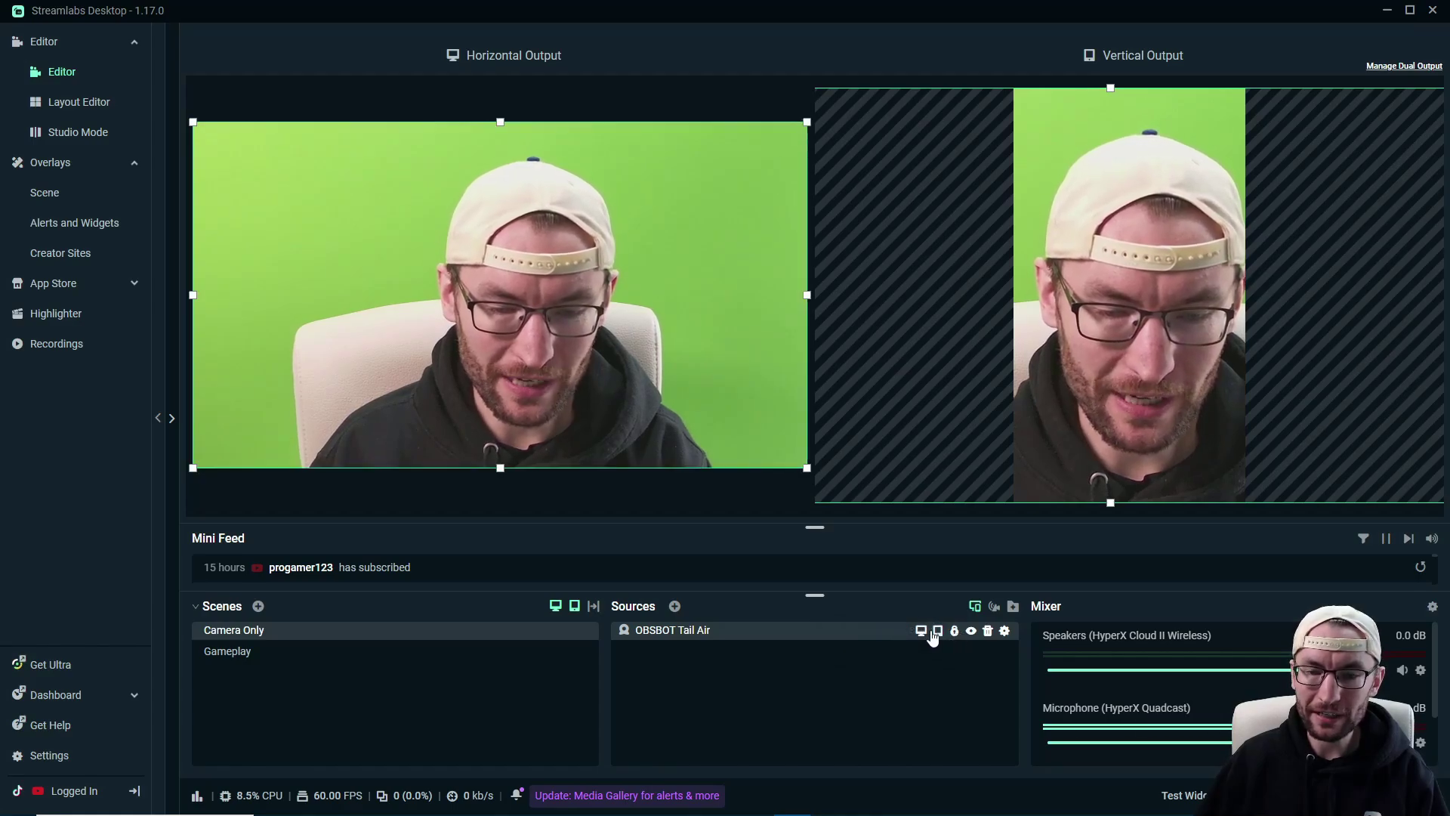
click(761, 495)
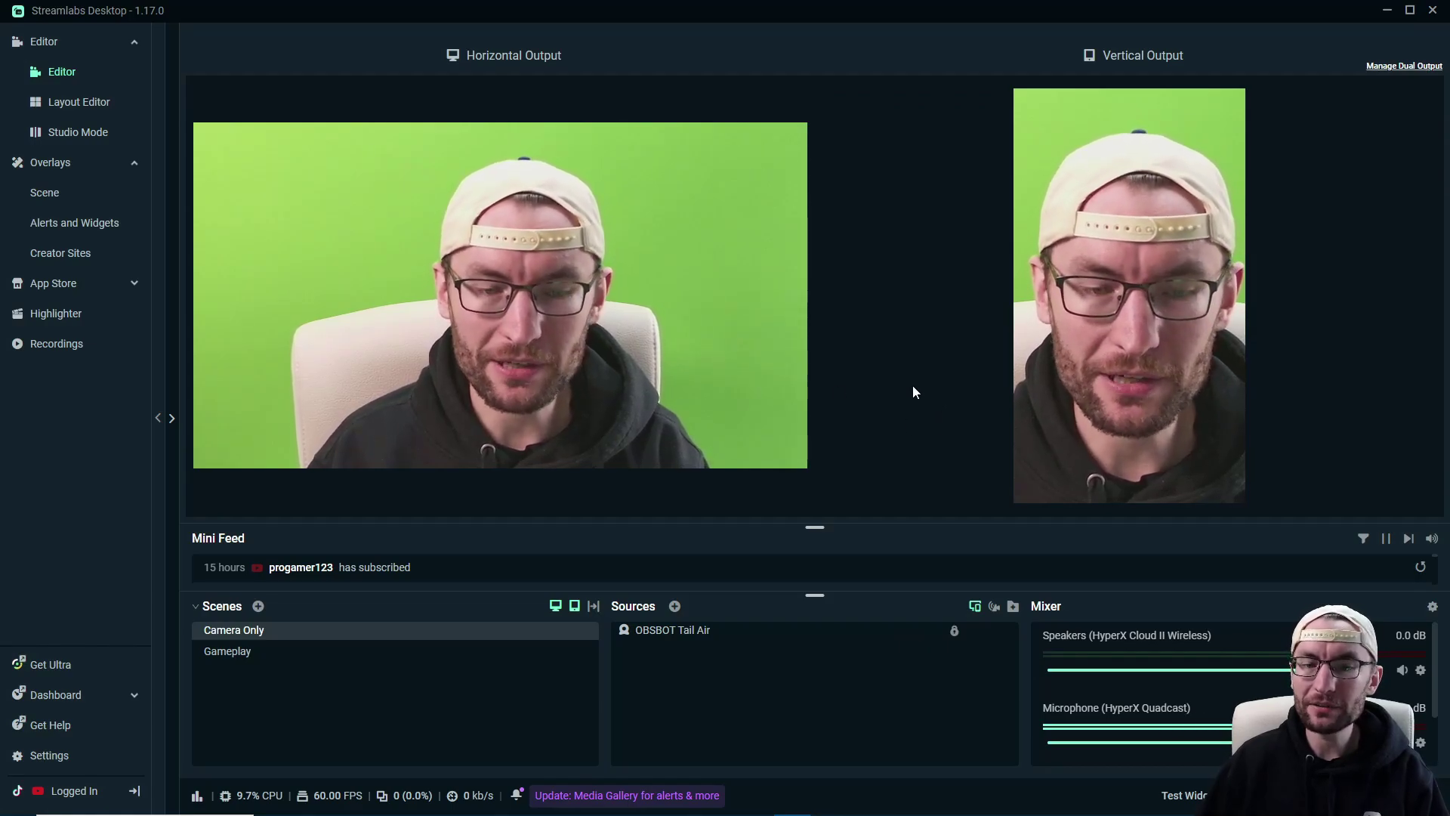
mouse_move(890, 646)
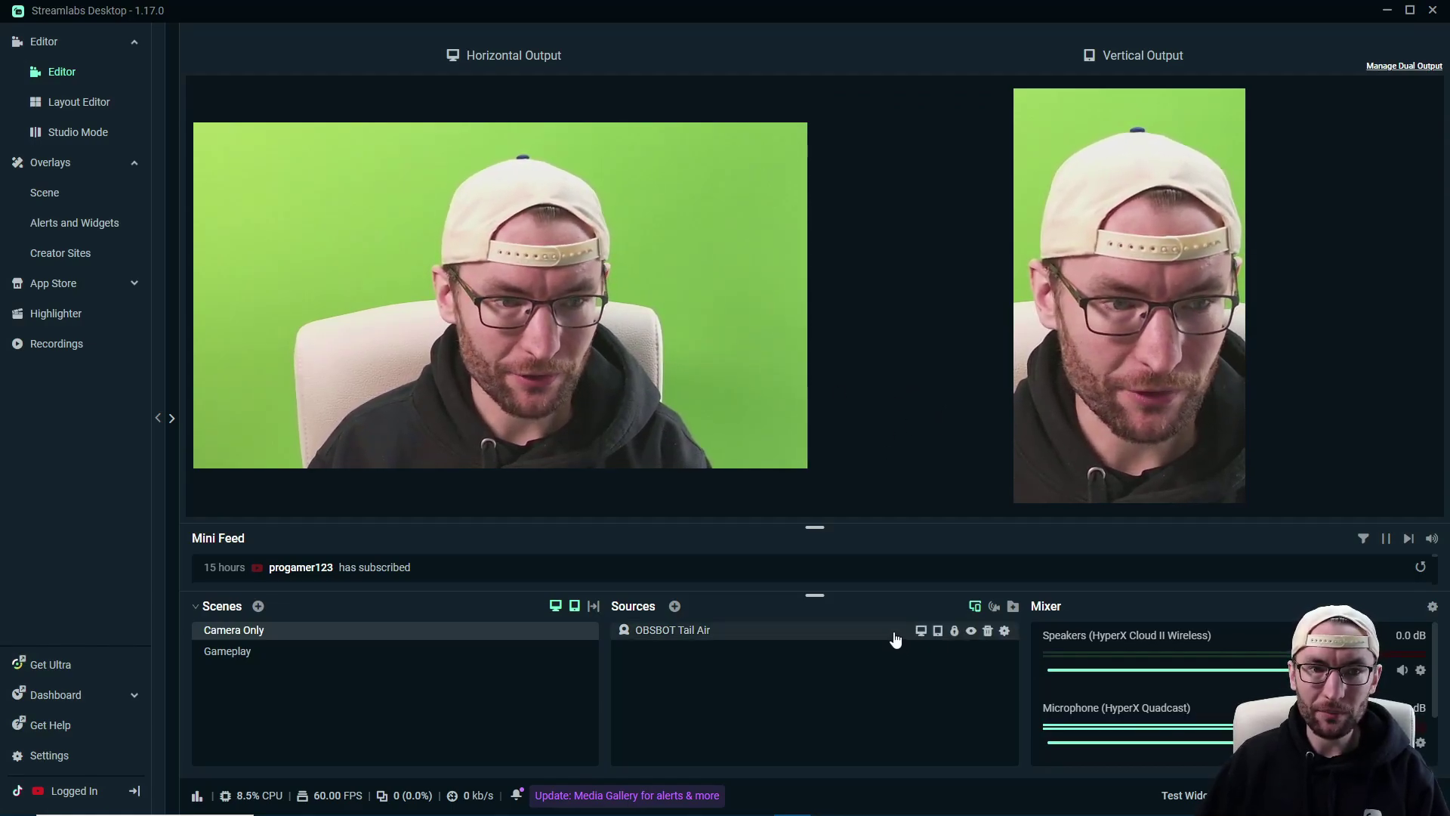
click(938, 637)
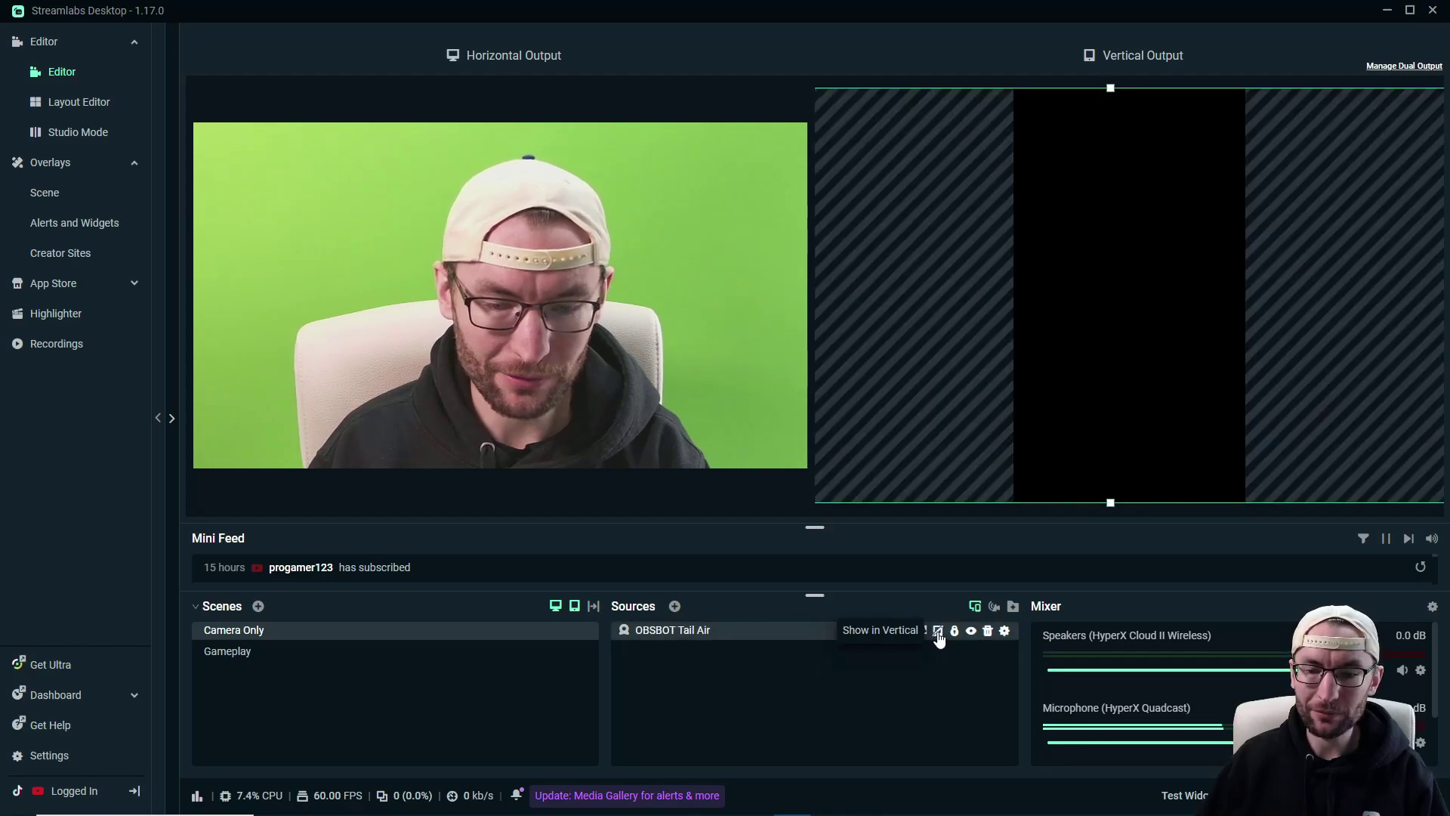
click(937, 632)
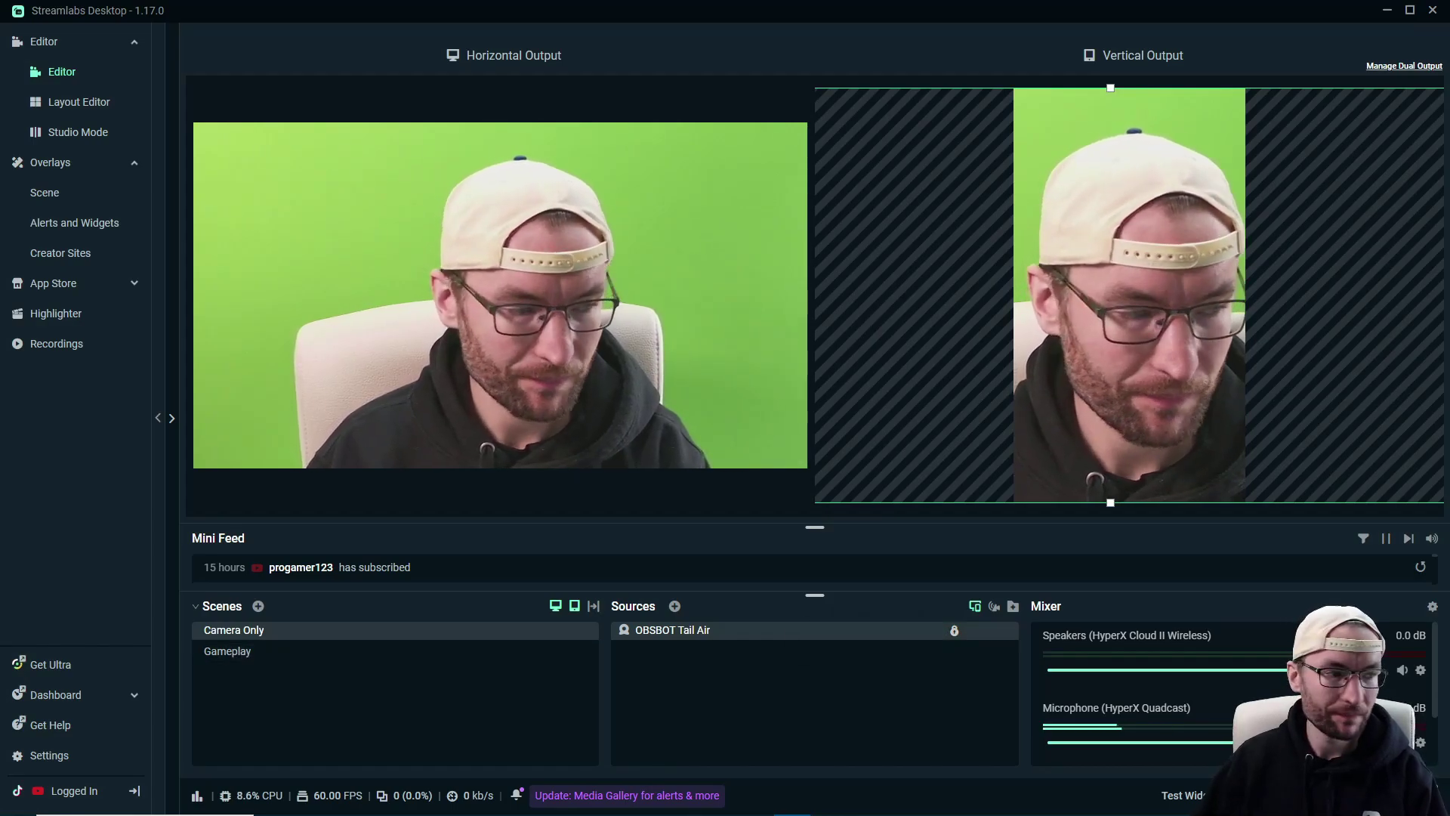
- In the Gameplay scene, add a Display Capture source named 'Monitor 2'
click(589, 651)
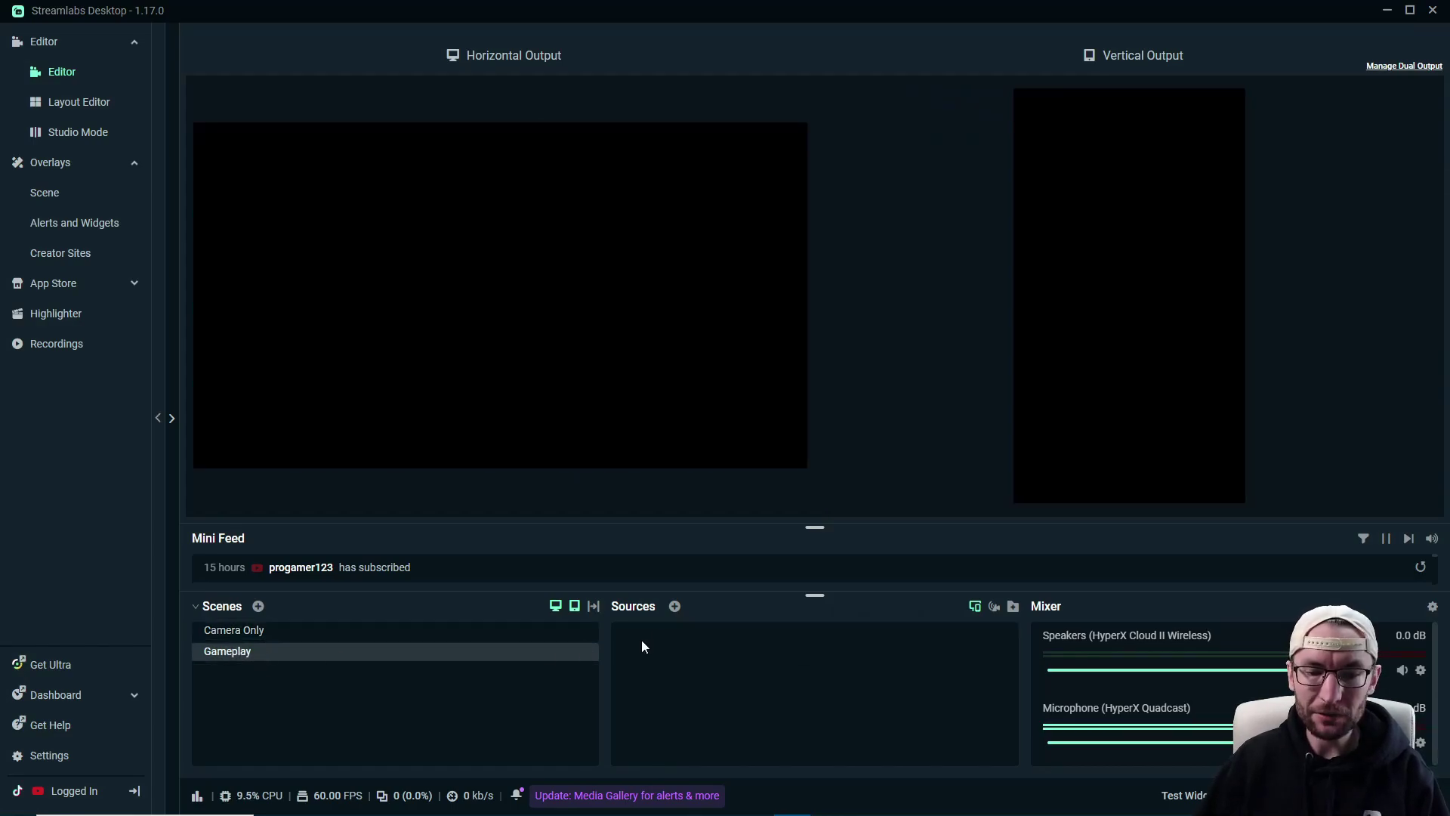
click(674, 607)
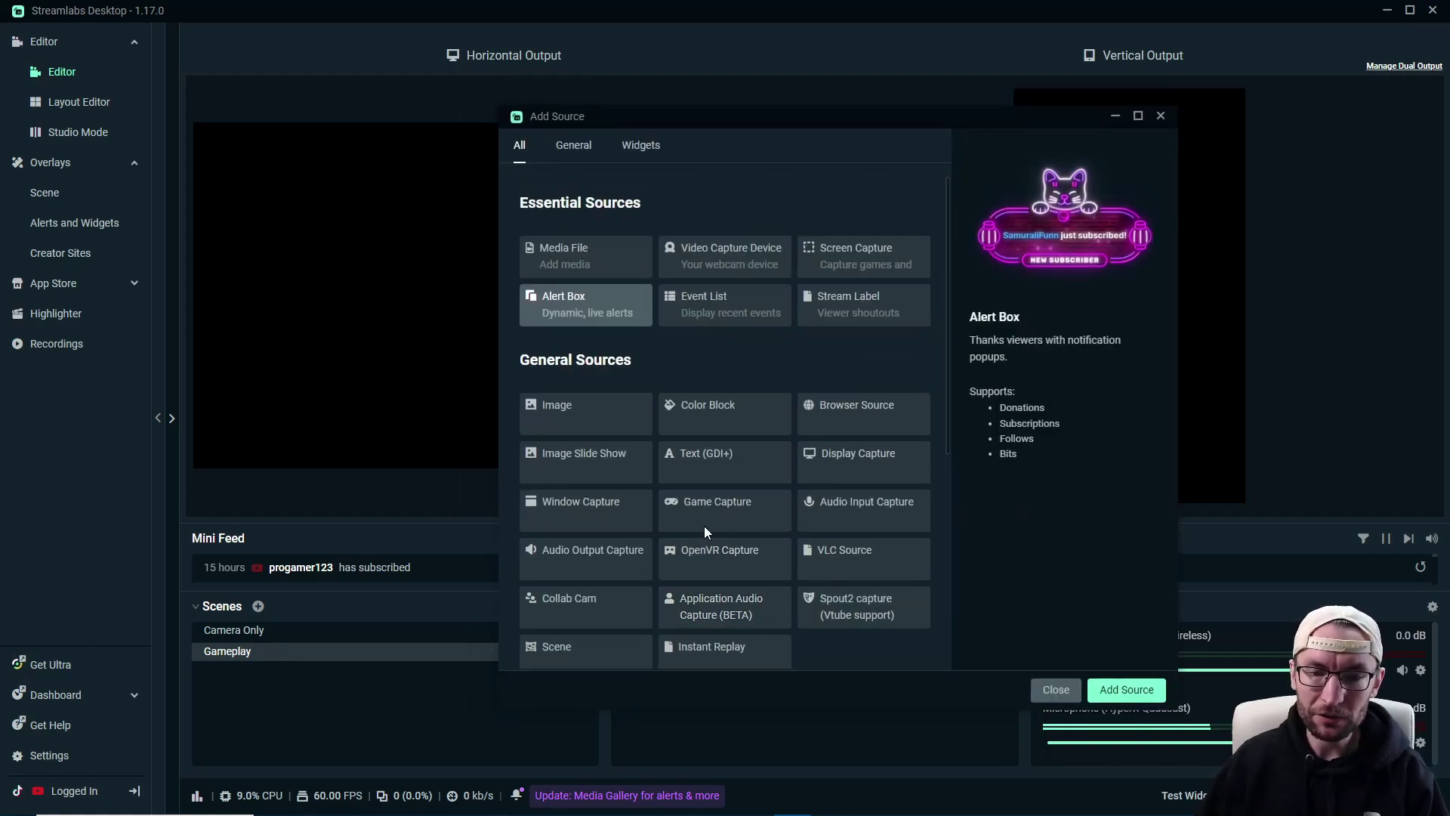
scroll(880, 391, down, 1)
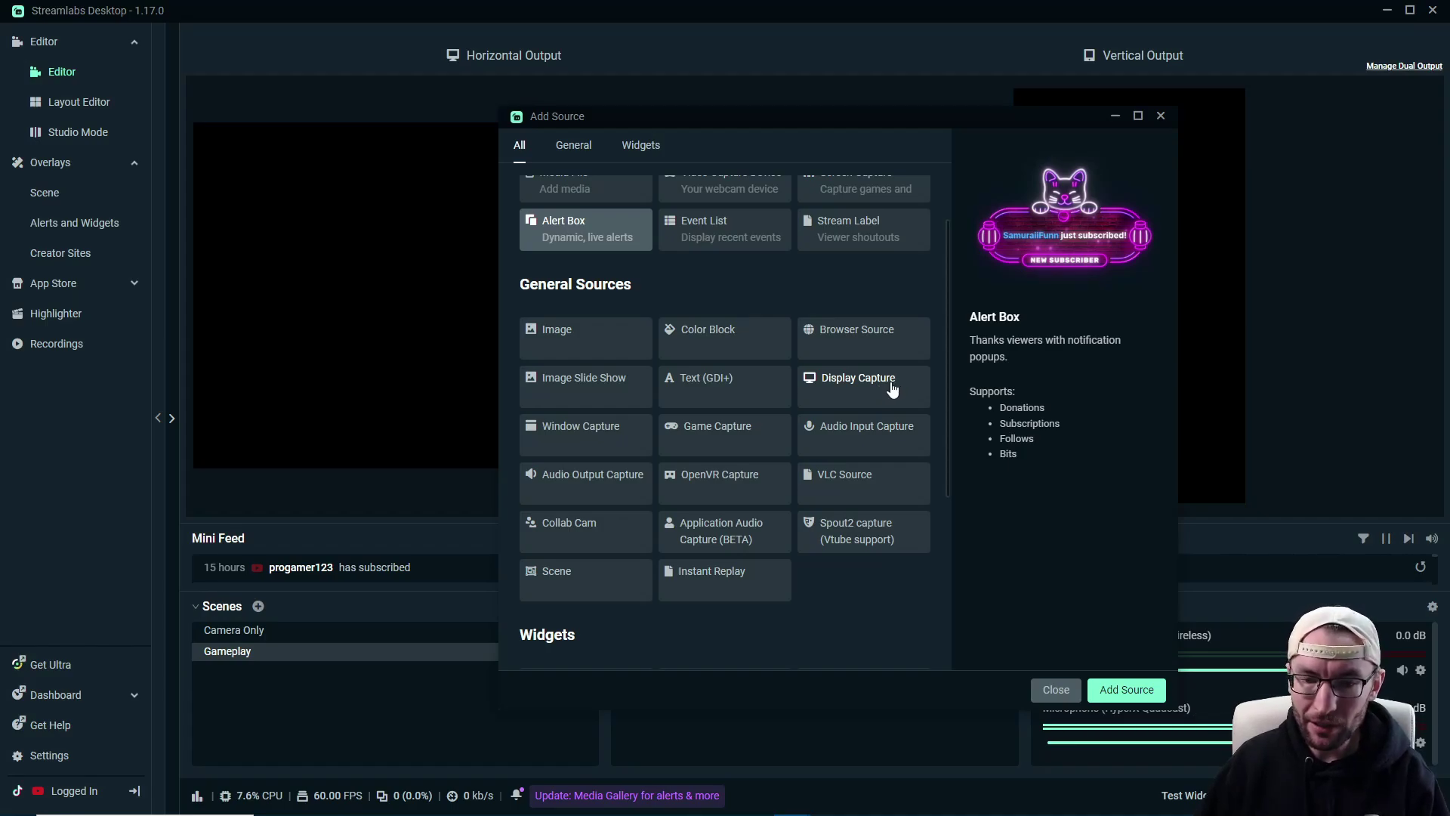
scroll(891, 388, up, 1)
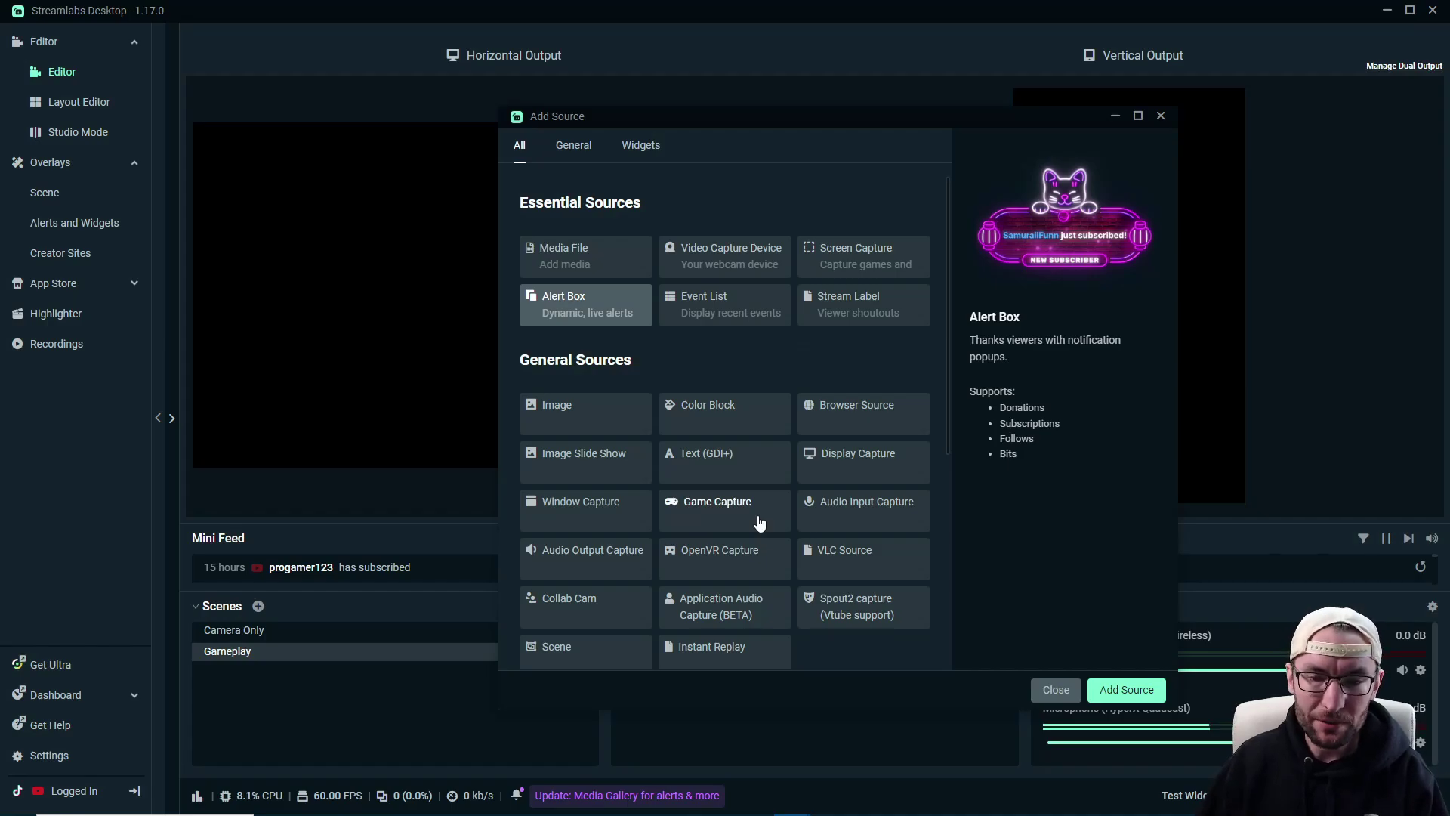
click(858, 469)
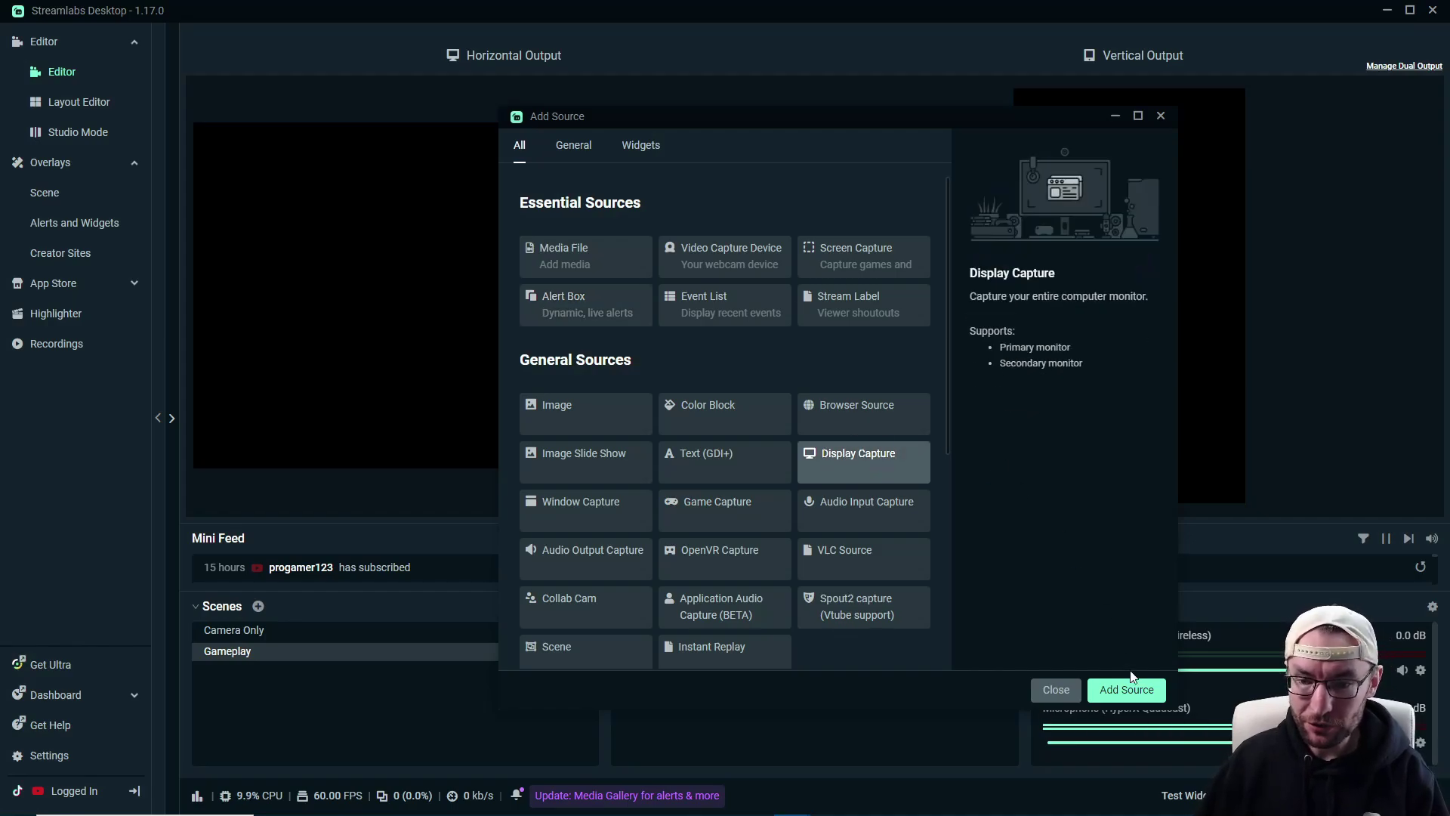
click(1126, 689)
key(ctrl+a)
text(Monitor 2)
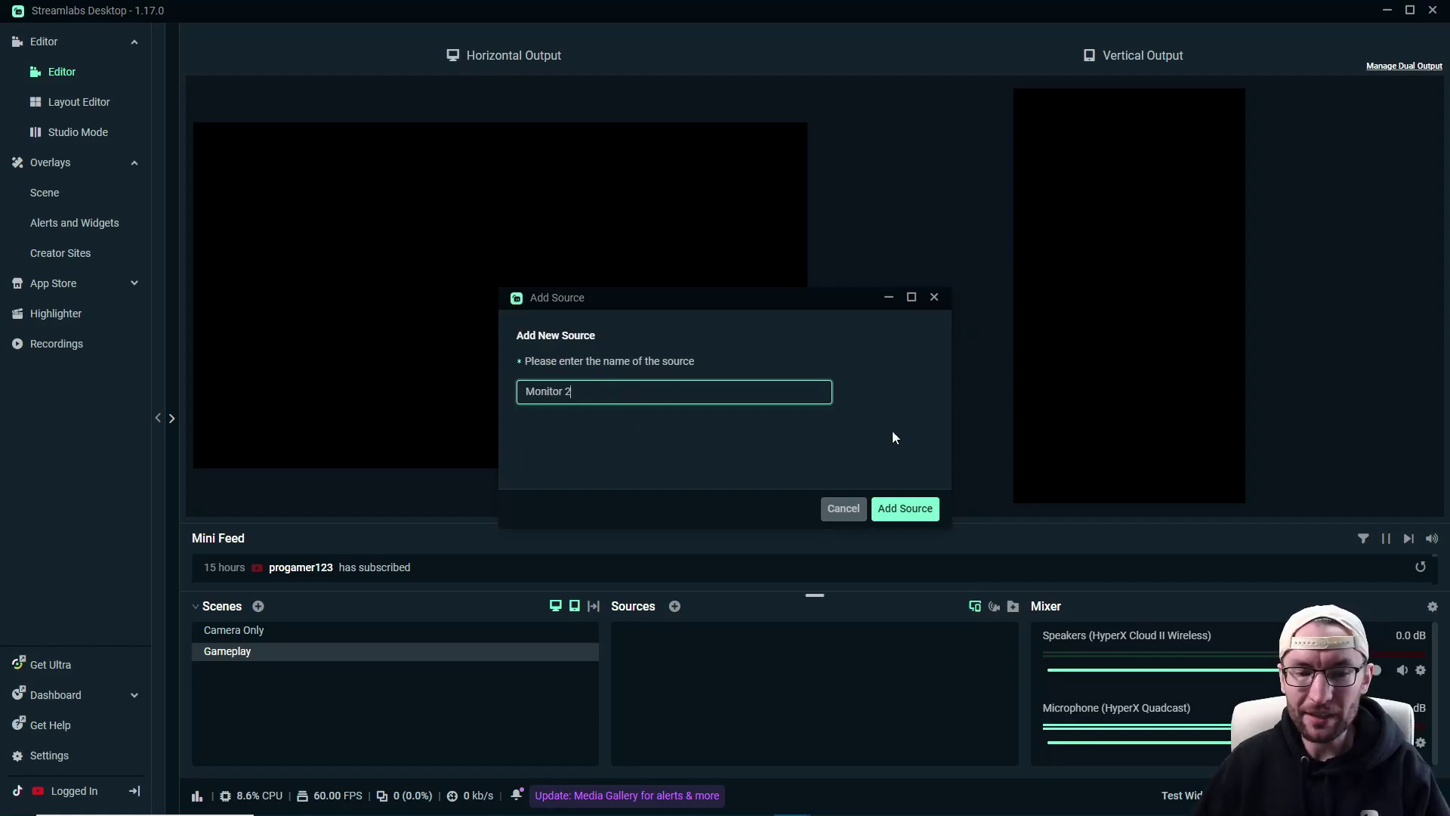
click(910, 510)
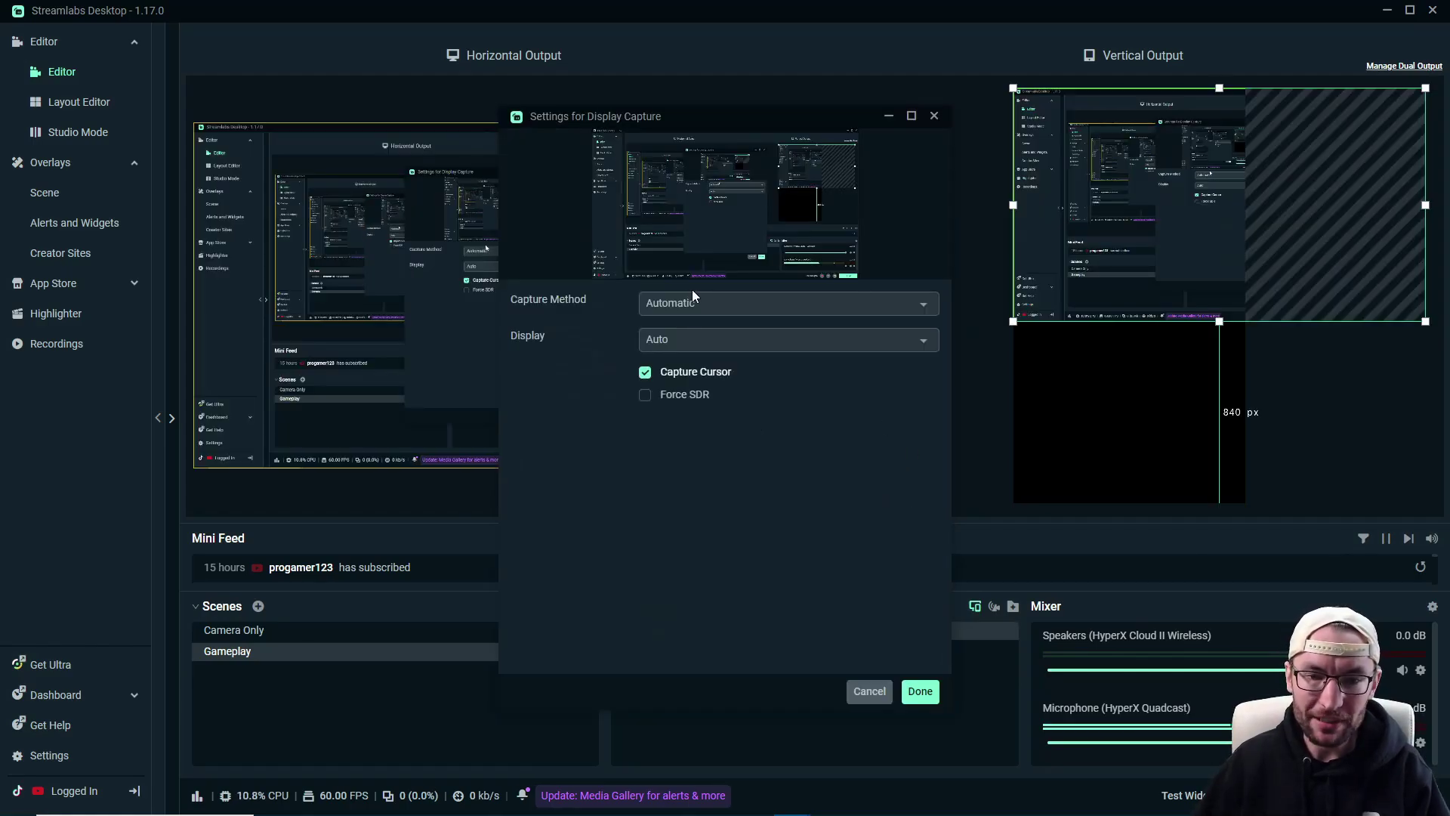
- Keep the automatic capture method, capture the SAMSUNG display, and select Monitor 2
click(710, 304)
click(710, 341)
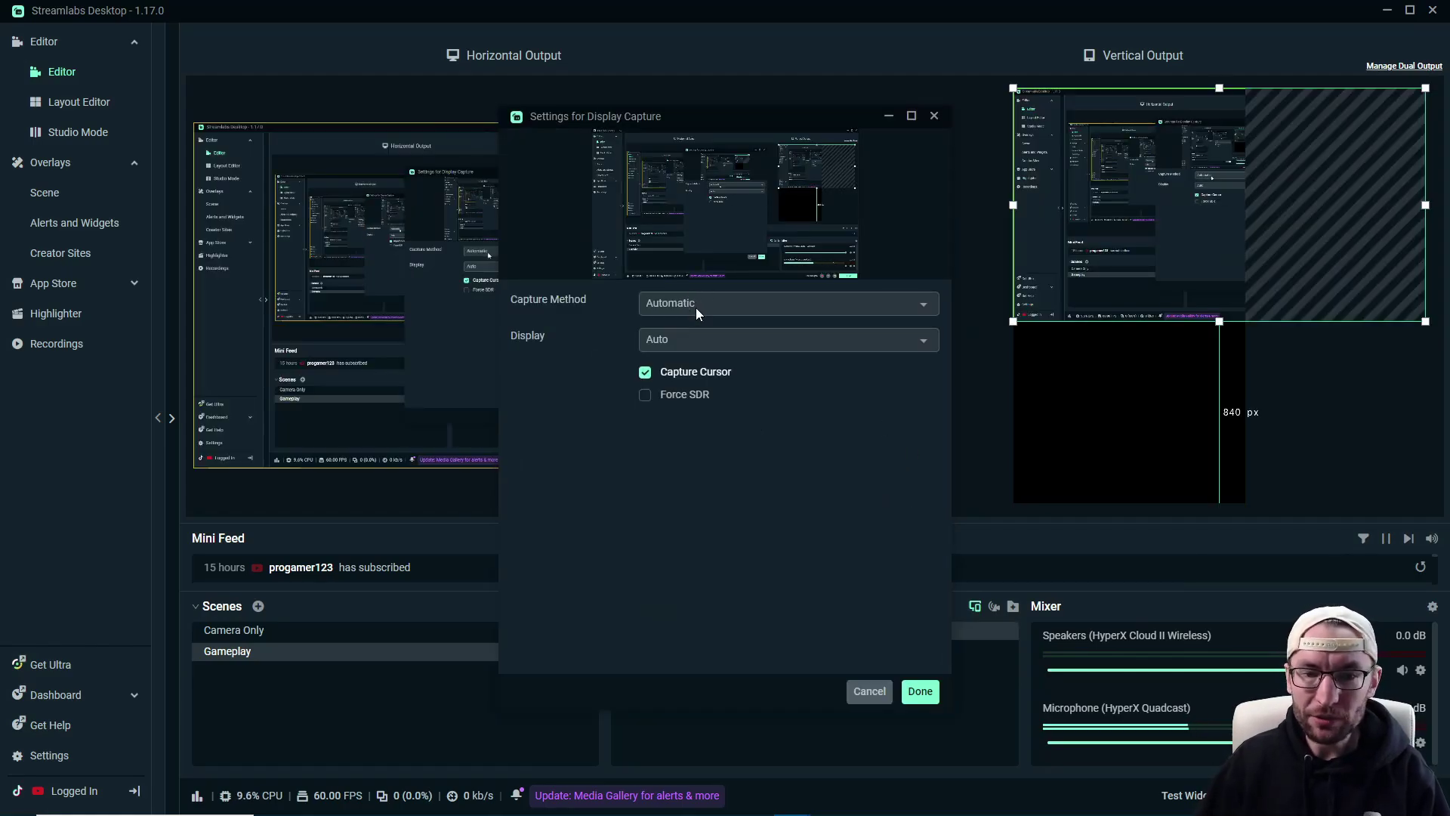
click(682, 346)
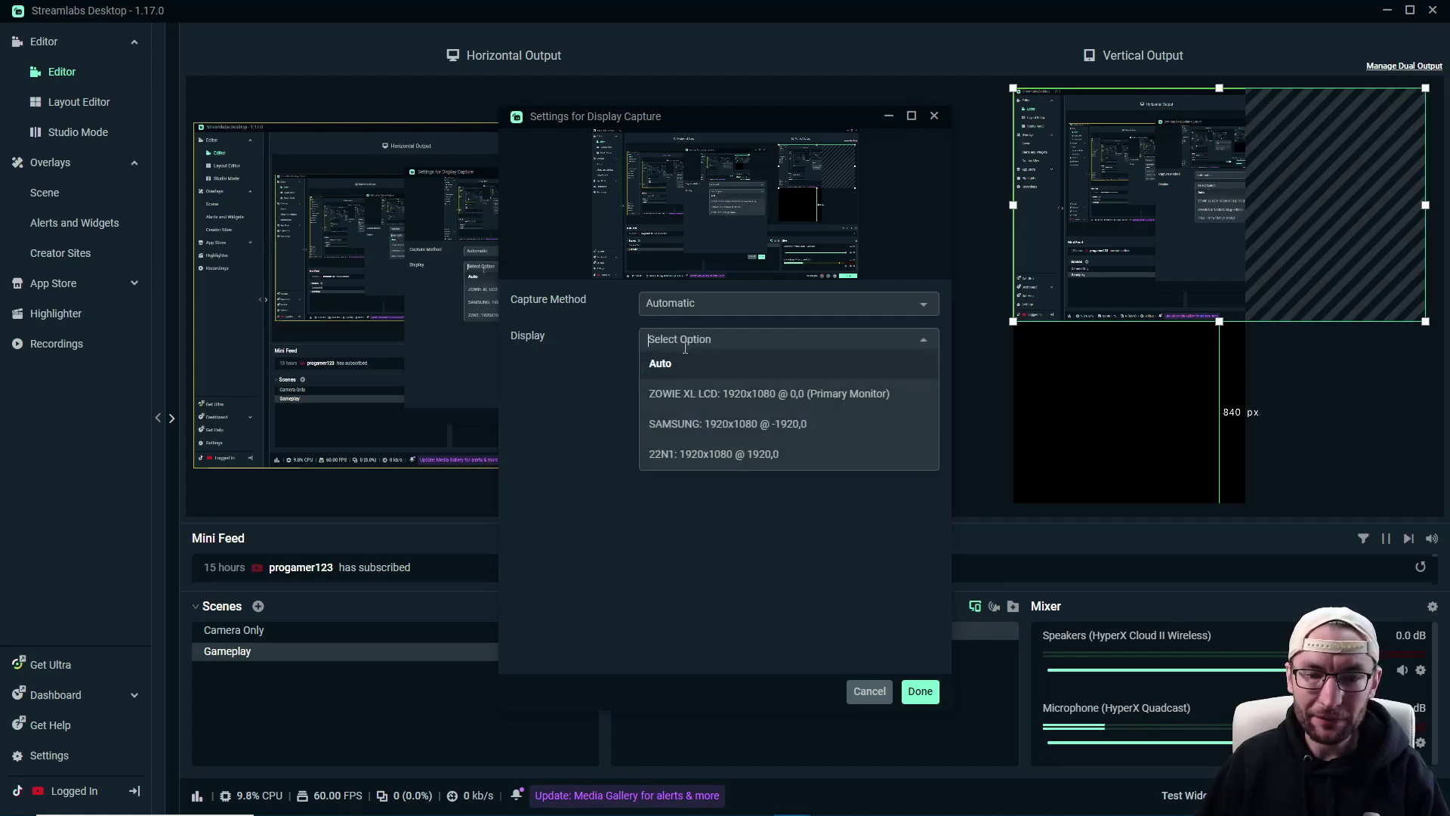
click(726, 424)
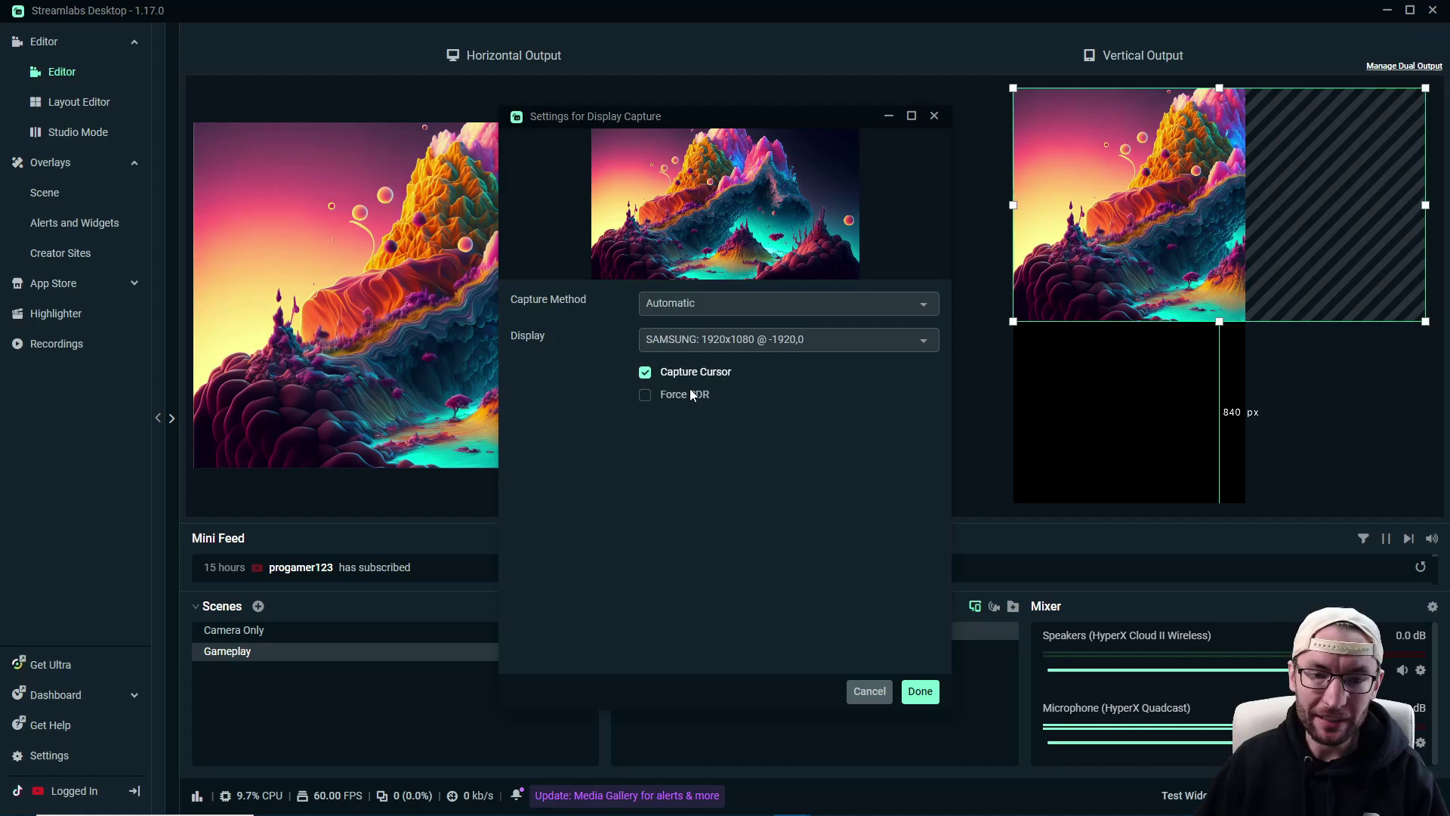
click(921, 692)
click(654, 637)
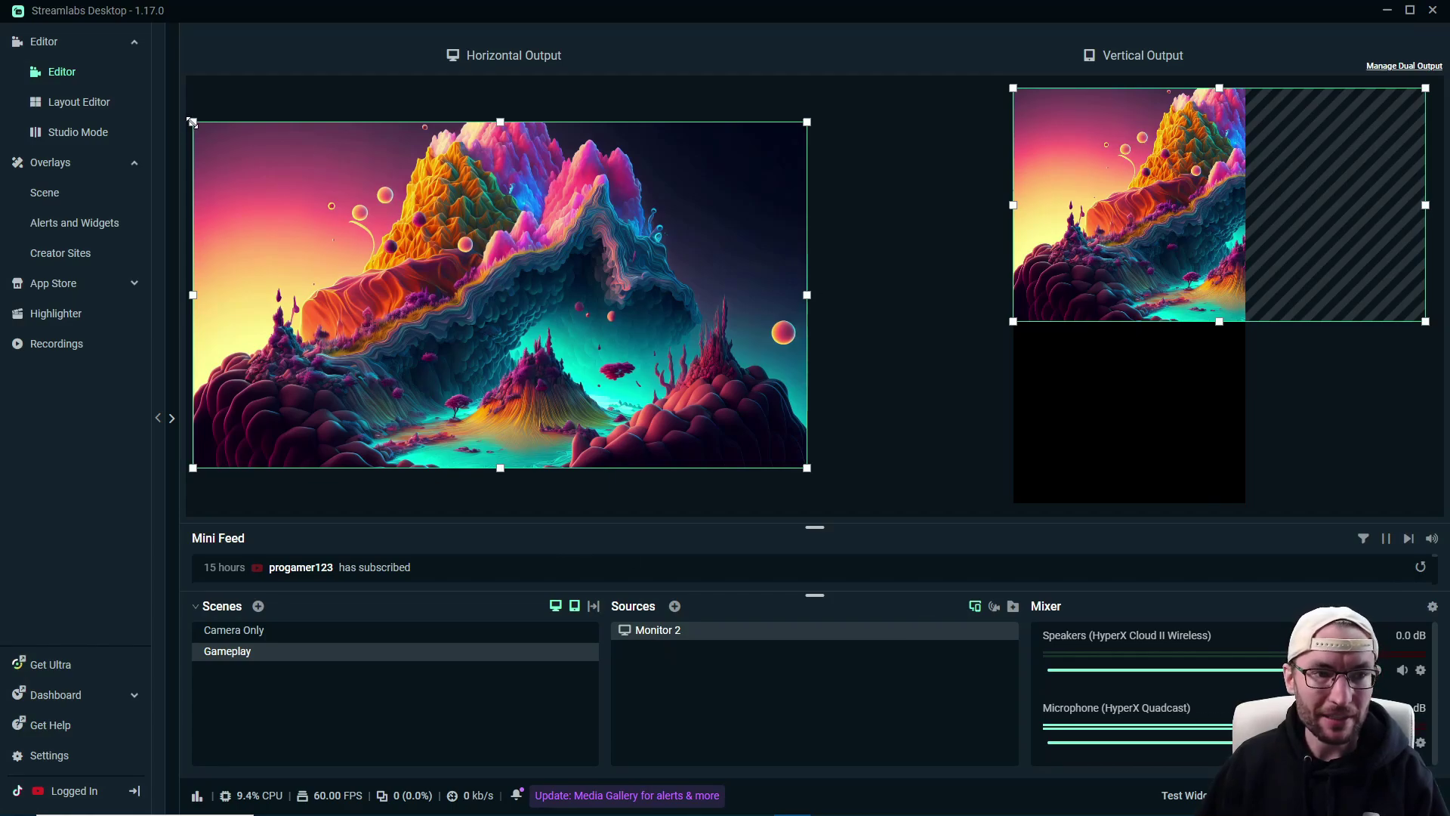
- Fit Monitor 2 to the vertical canvas, then resize it to fill the lower area below a top strip
mouse_move(193, 122)
mouse_down()
mouse_move(207, 129)
mouse_move(193, 124)
mouse_up()
right_click(394, 209)
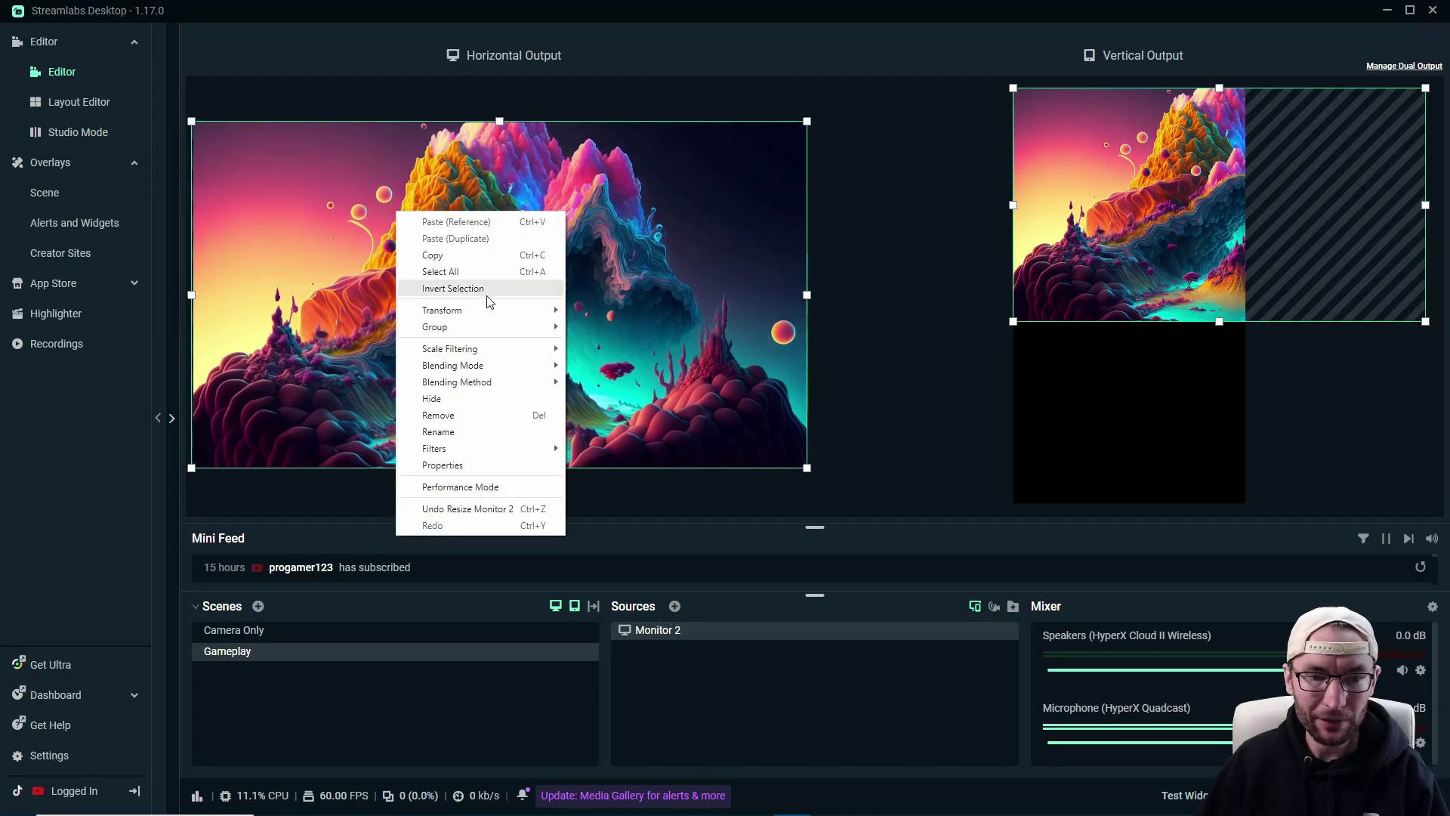
mouse_move(476, 308)
click(626, 365)
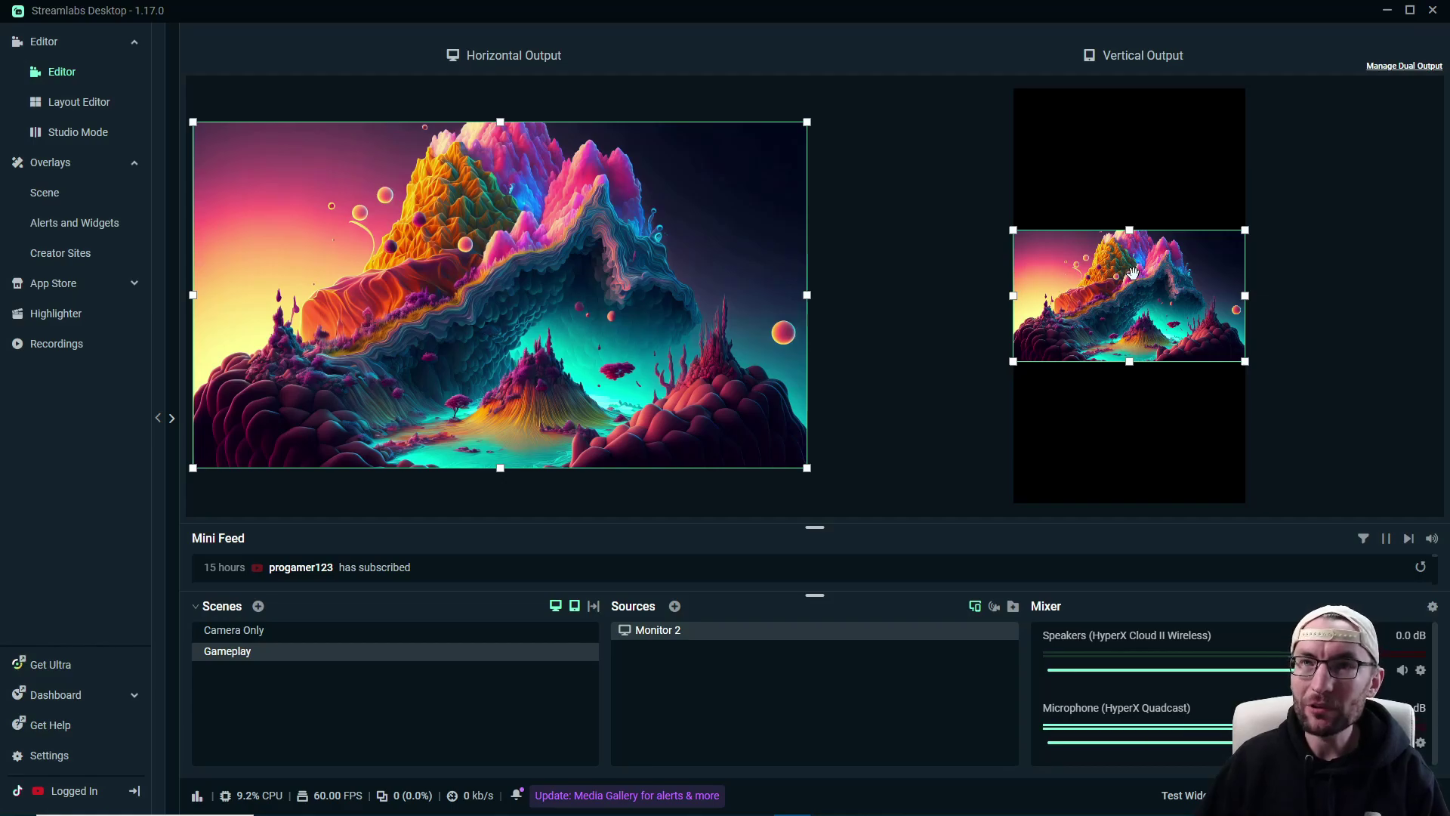
drag(1123, 265, 1130, 225)
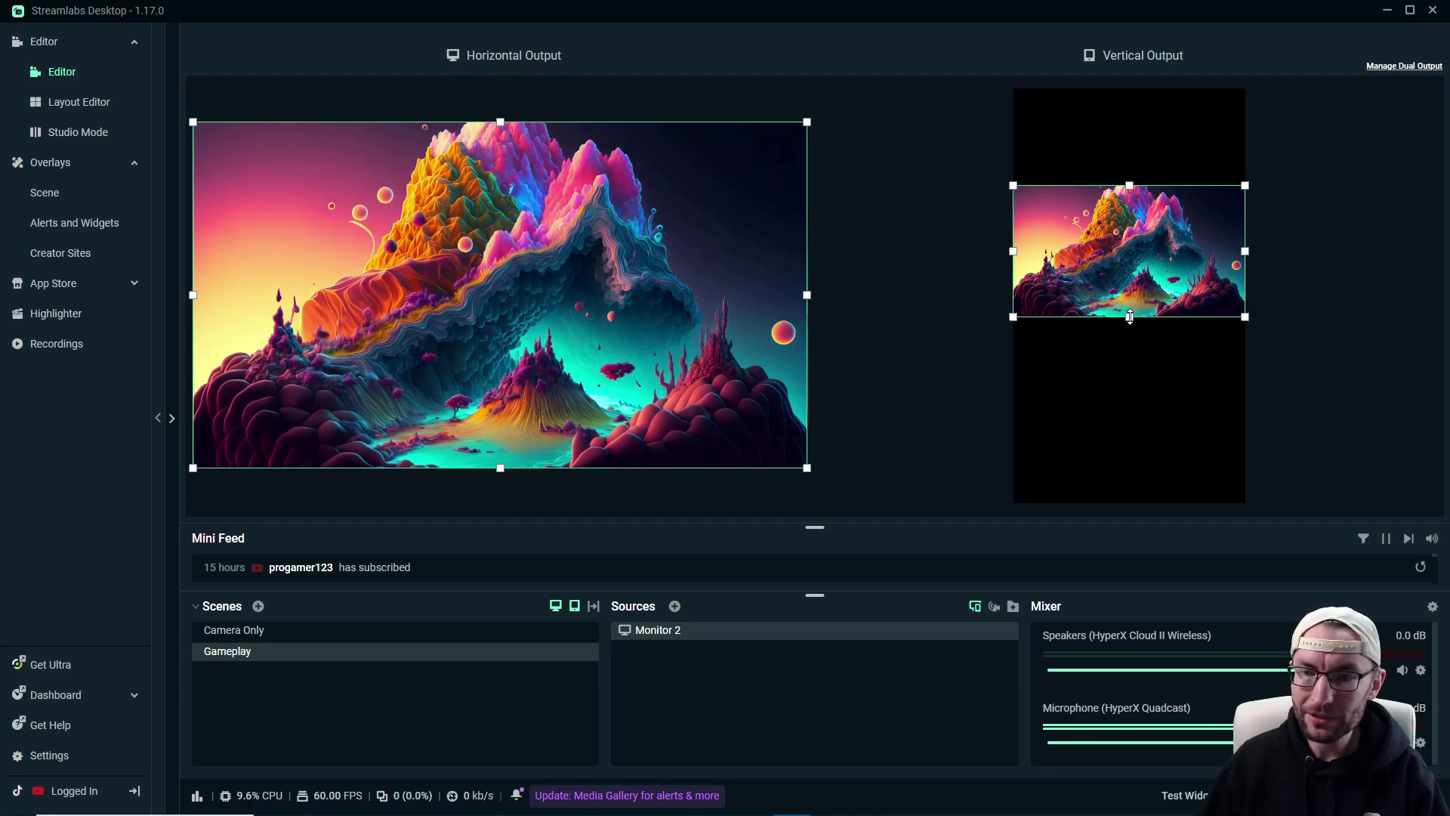
drag(1130, 316, 1131, 505)
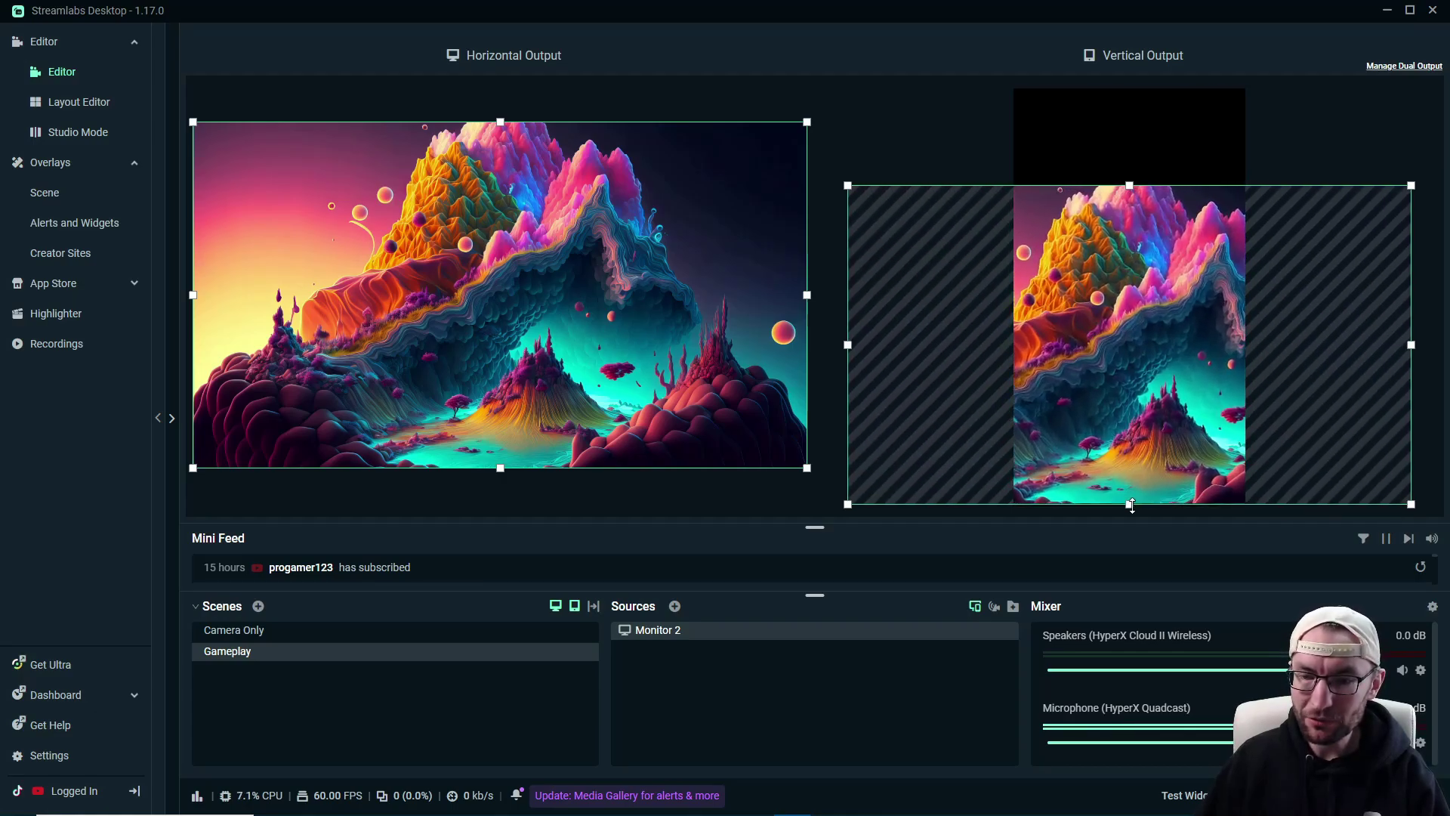
drag(1130, 186, 1130, 209)
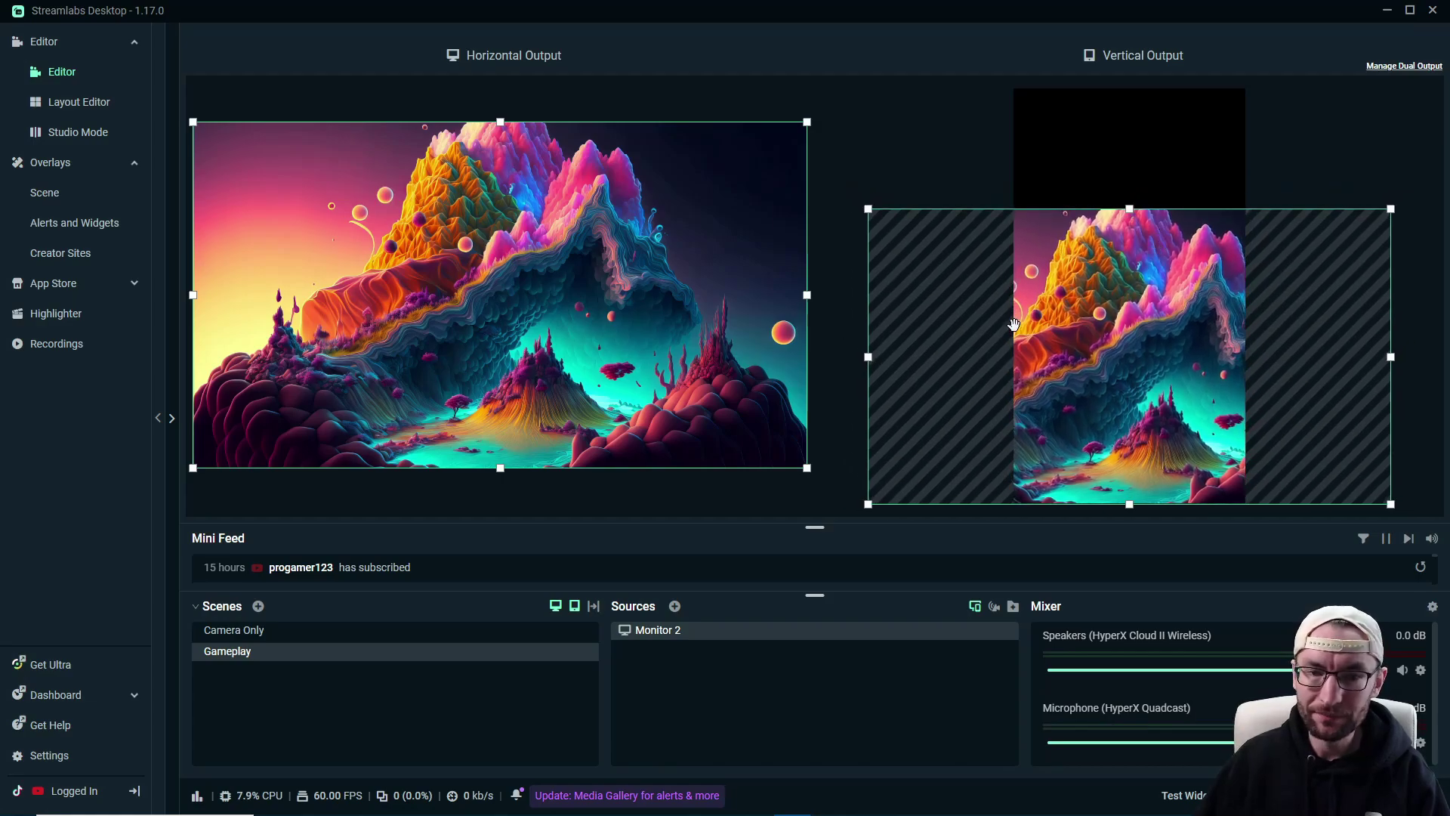
- Lock Monitor 2 and add the existing OBSBOT Tail Air video capture device to Gameplay
click(953, 631)
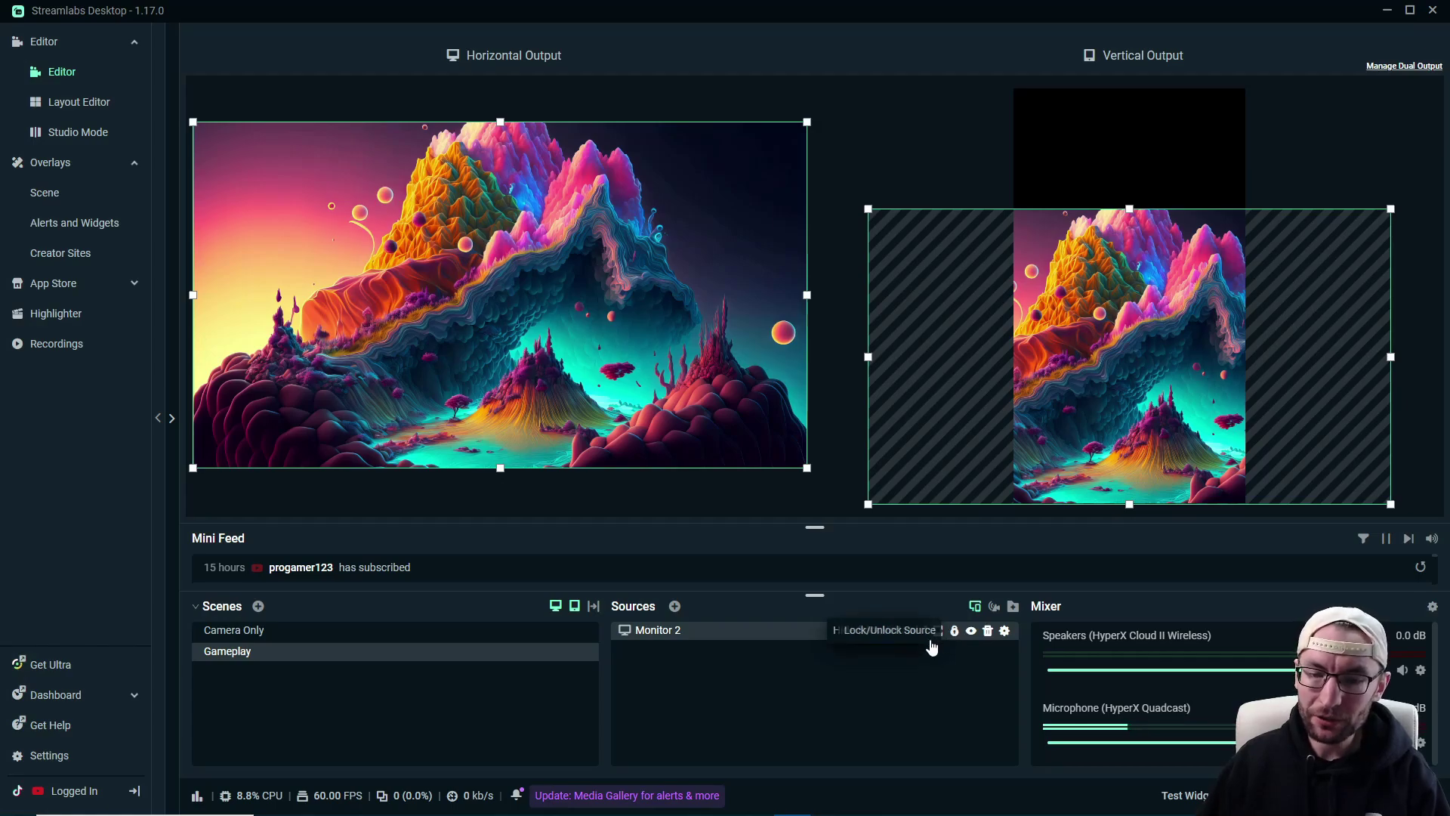
click(676, 607)
click(617, 293)
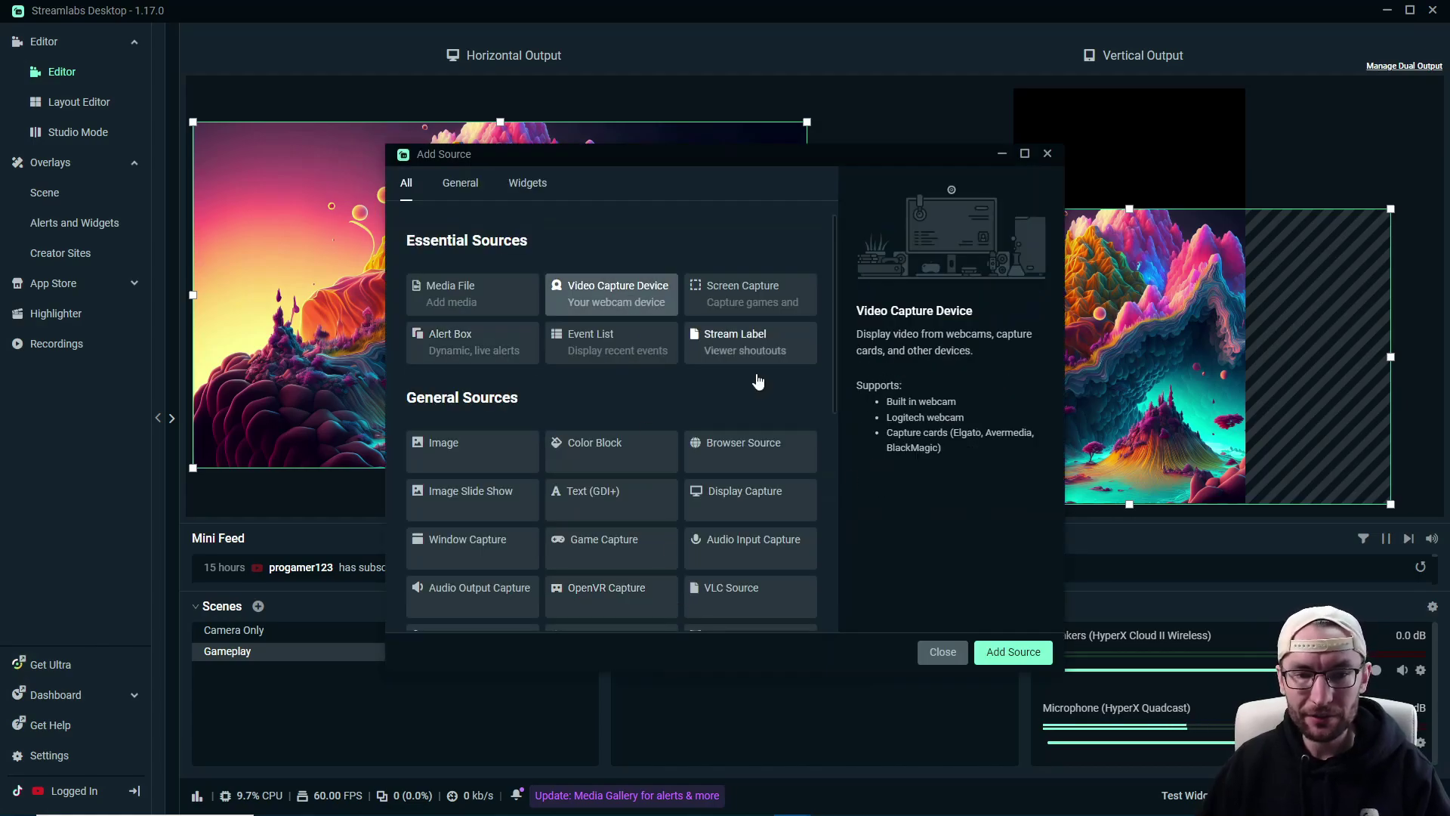
click(1013, 652)
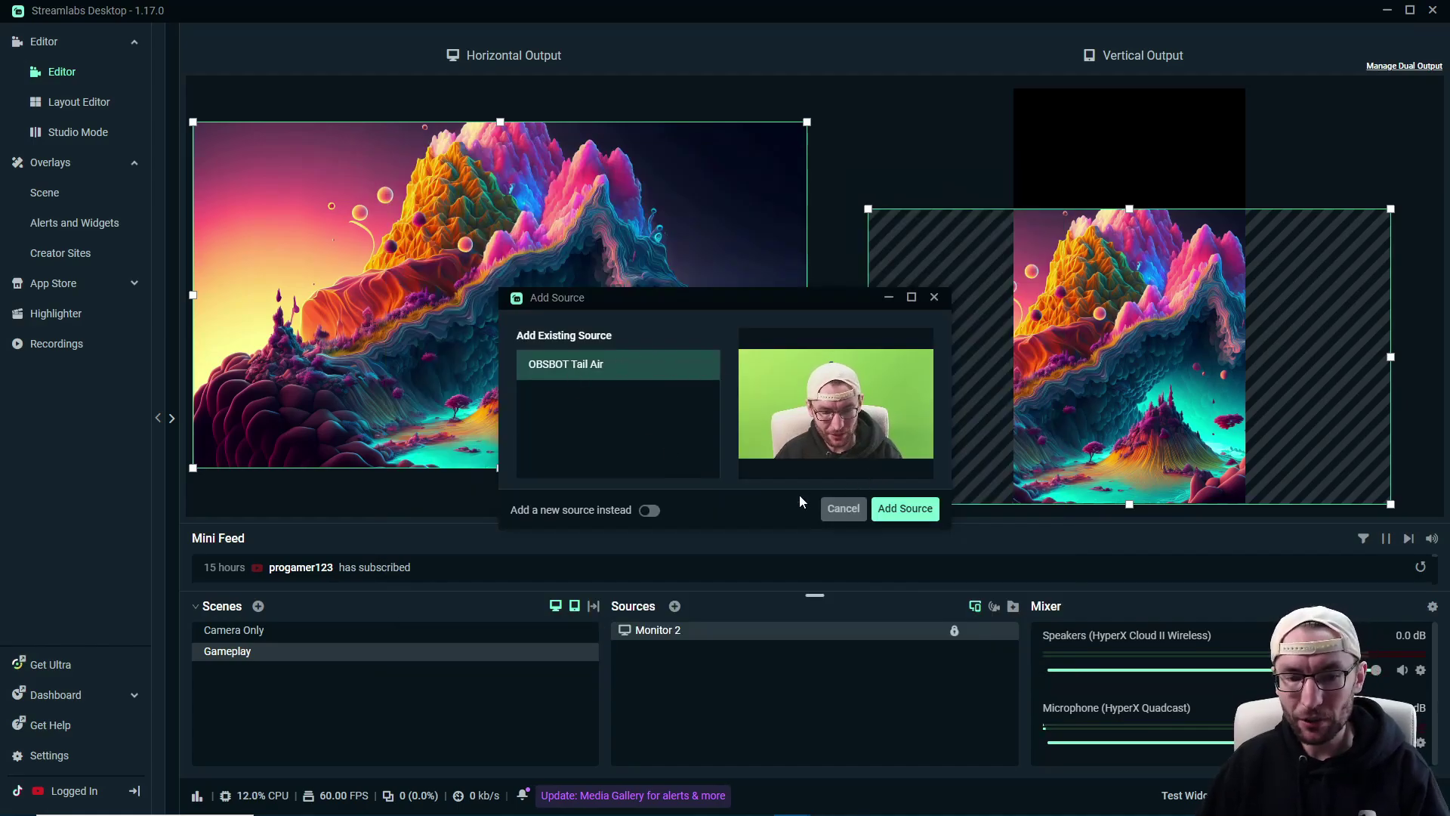
click(924, 511)
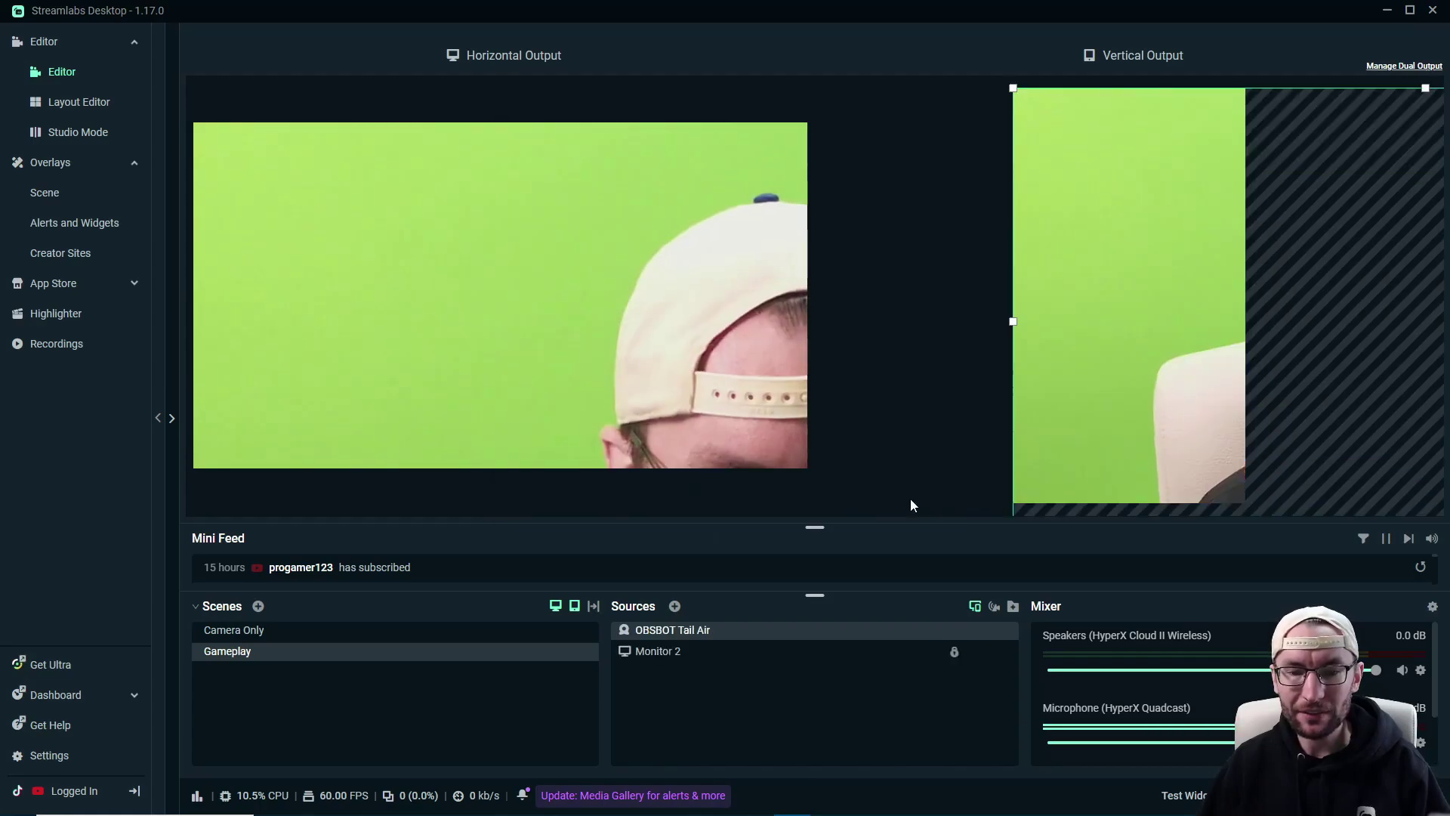
- Shrink the OBSBOT camera to a vertically centred left box, and stretch it across the vertical output's top
click(670, 637)
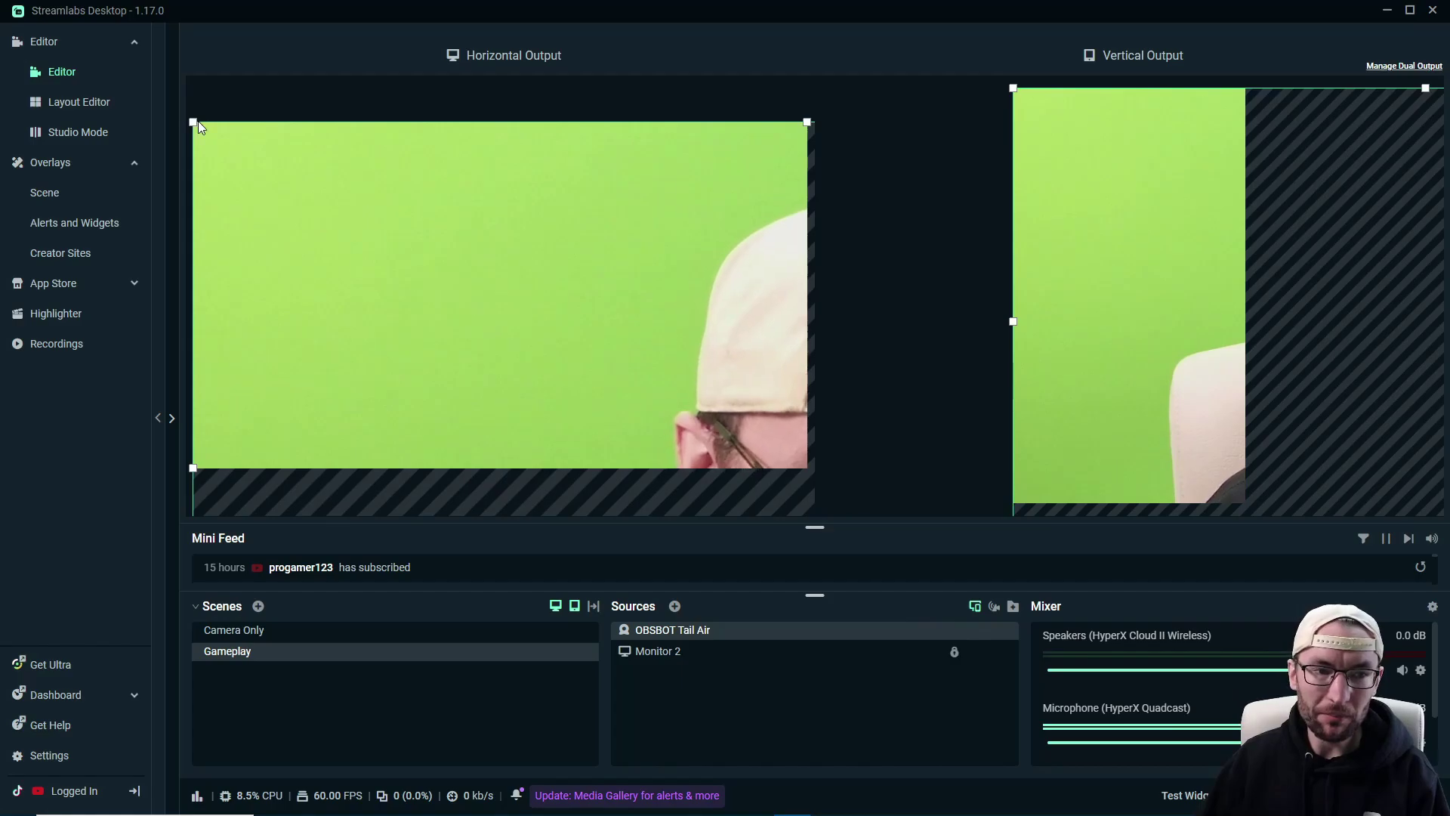
drag(194, 122, 706, 412)
drag(757, 438, 277, 299)
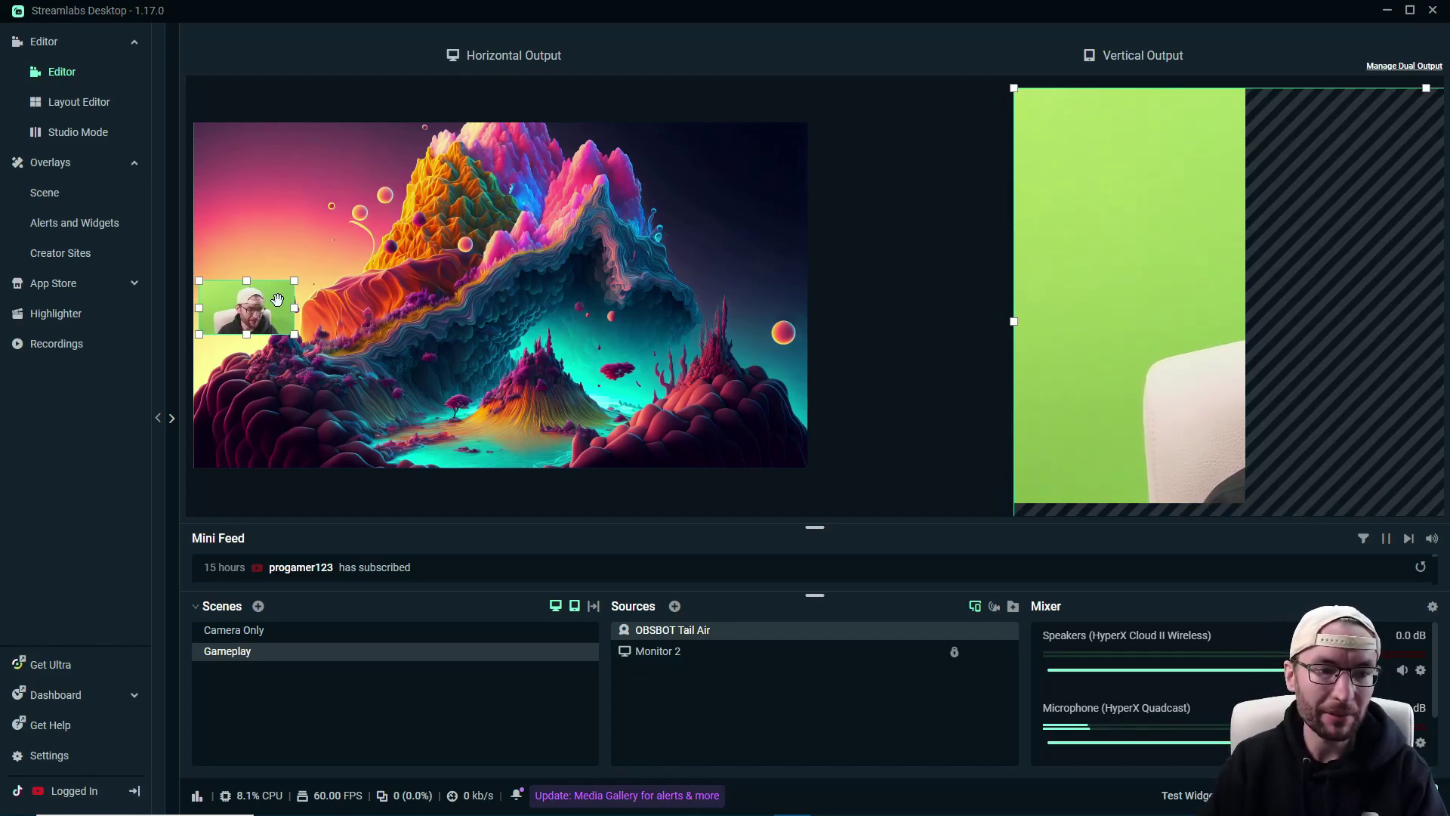
right_click(236, 305)
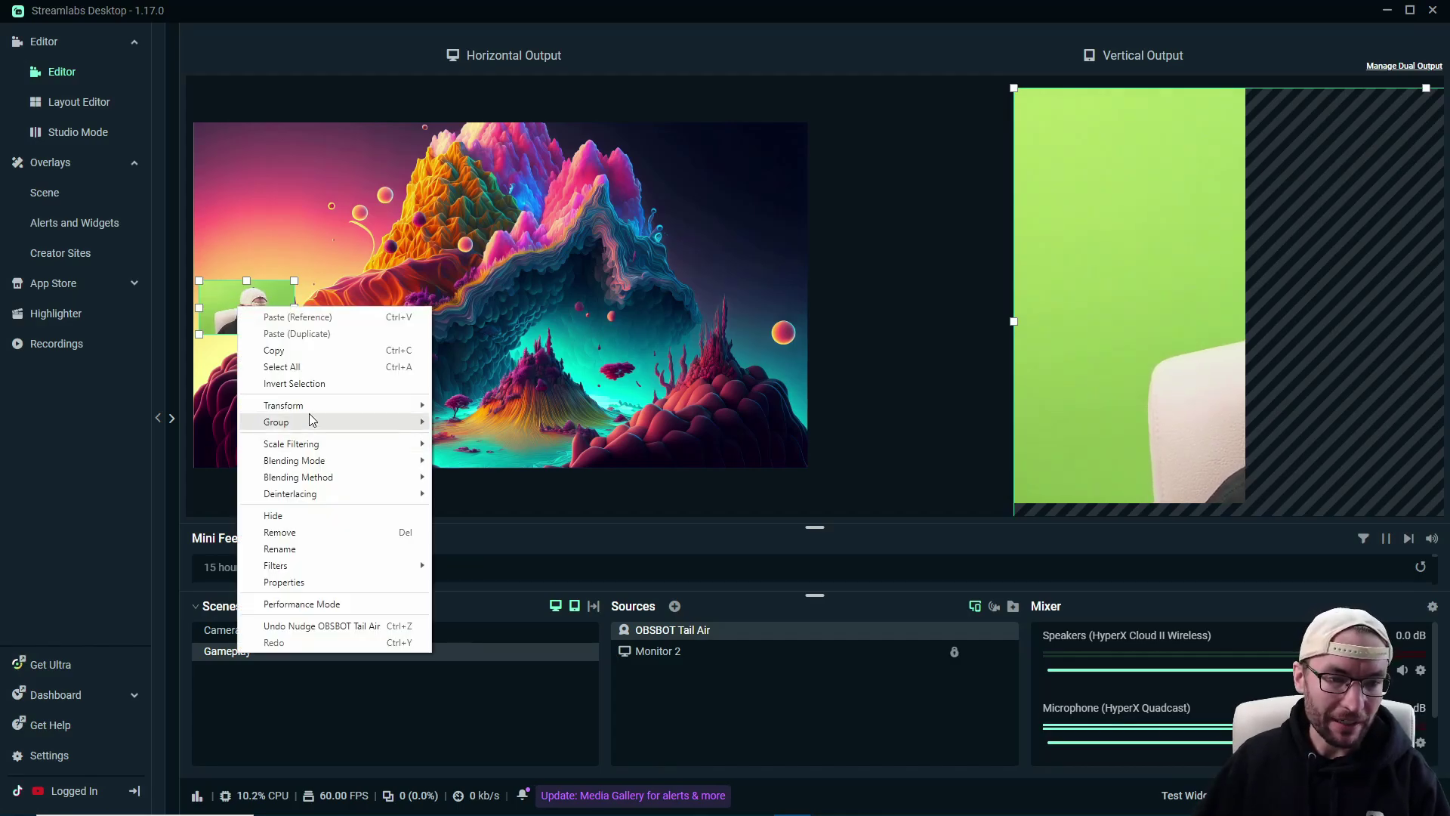
mouse_move(333, 405)
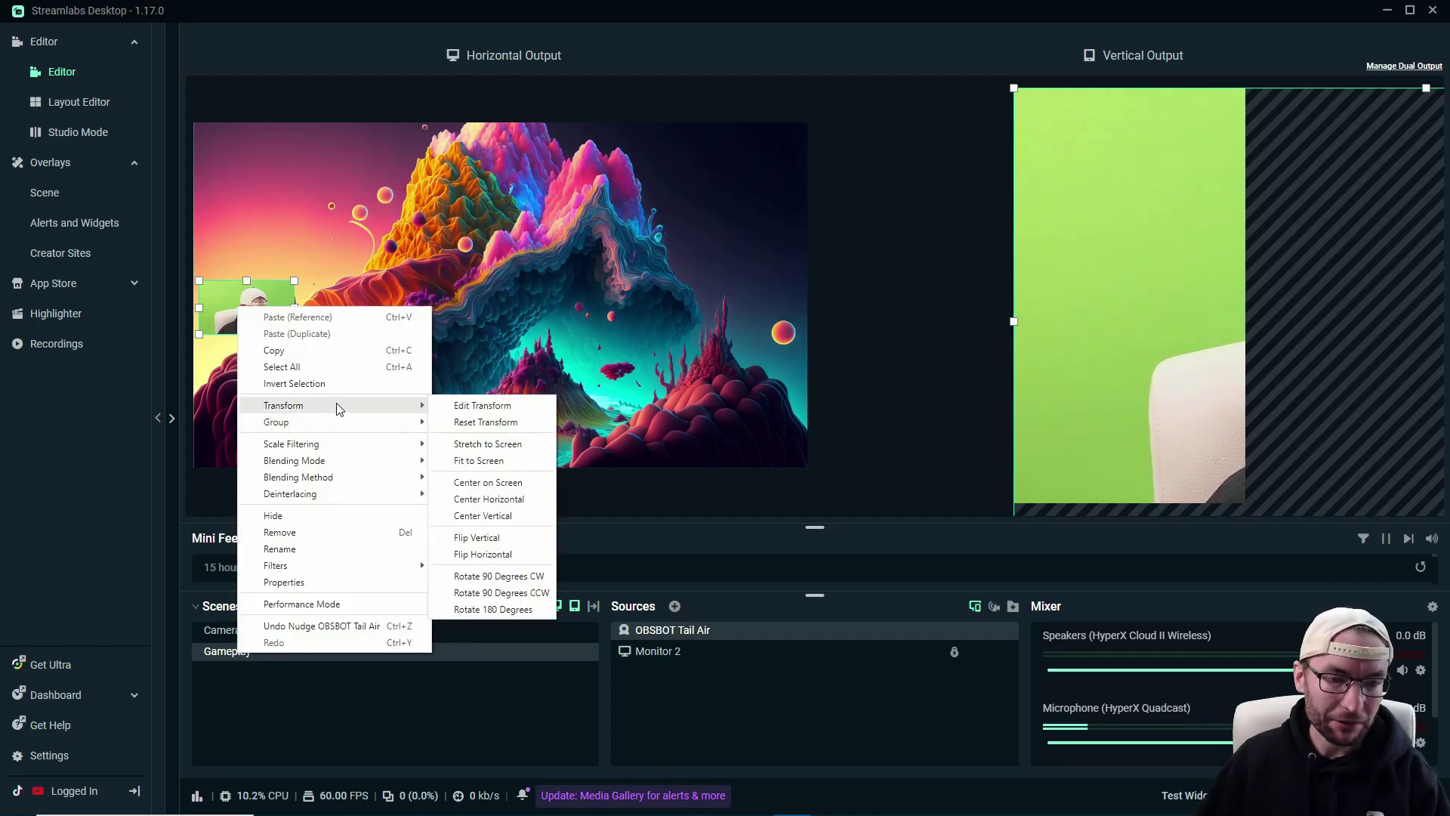
click(514, 518)
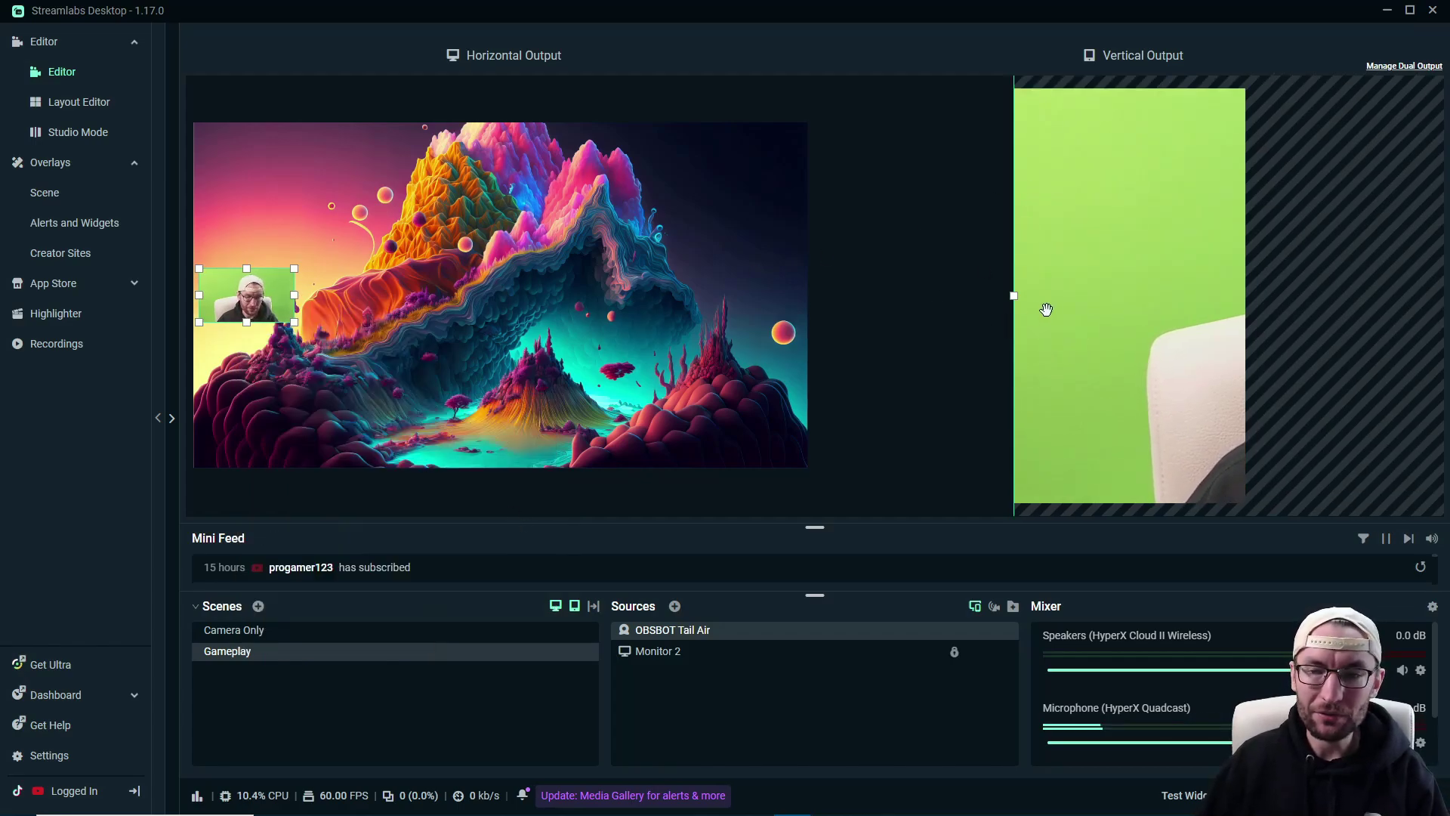
drag(1132, 200, 1104, 265)
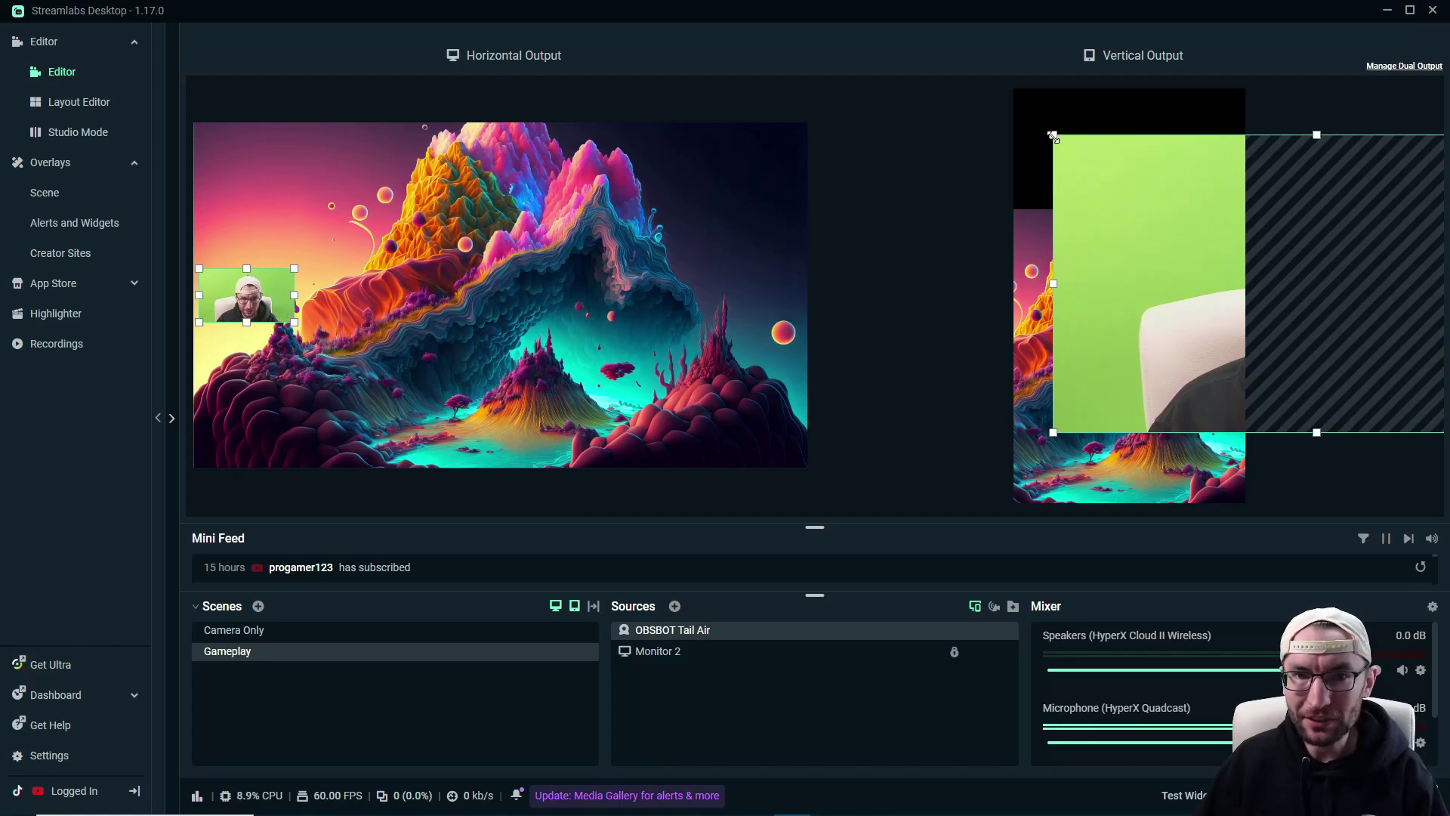
drag(1053, 136, 1239, 276)
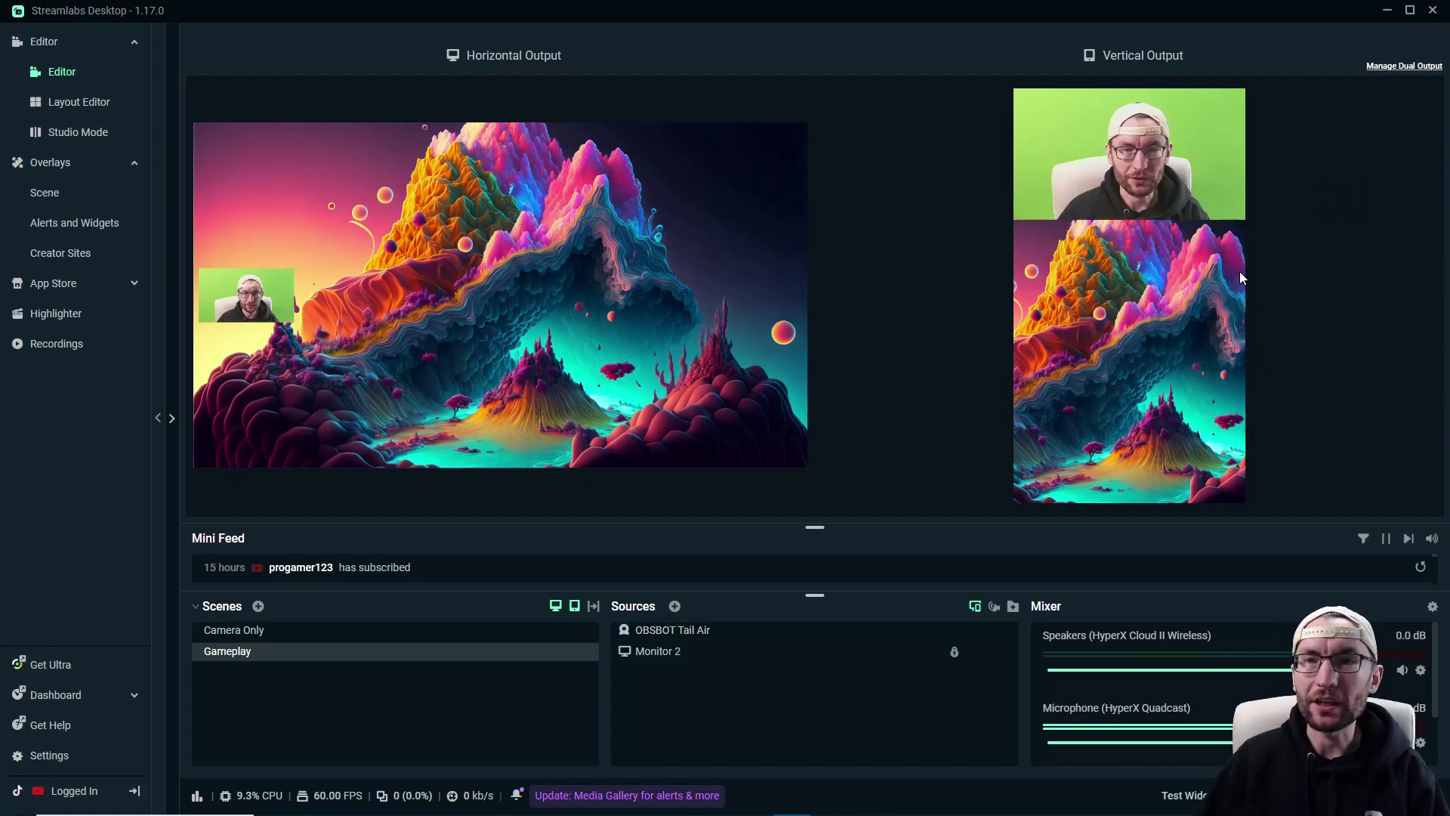
- Add an Alert Box source to Gameplay and close its settings window
click(675, 607)
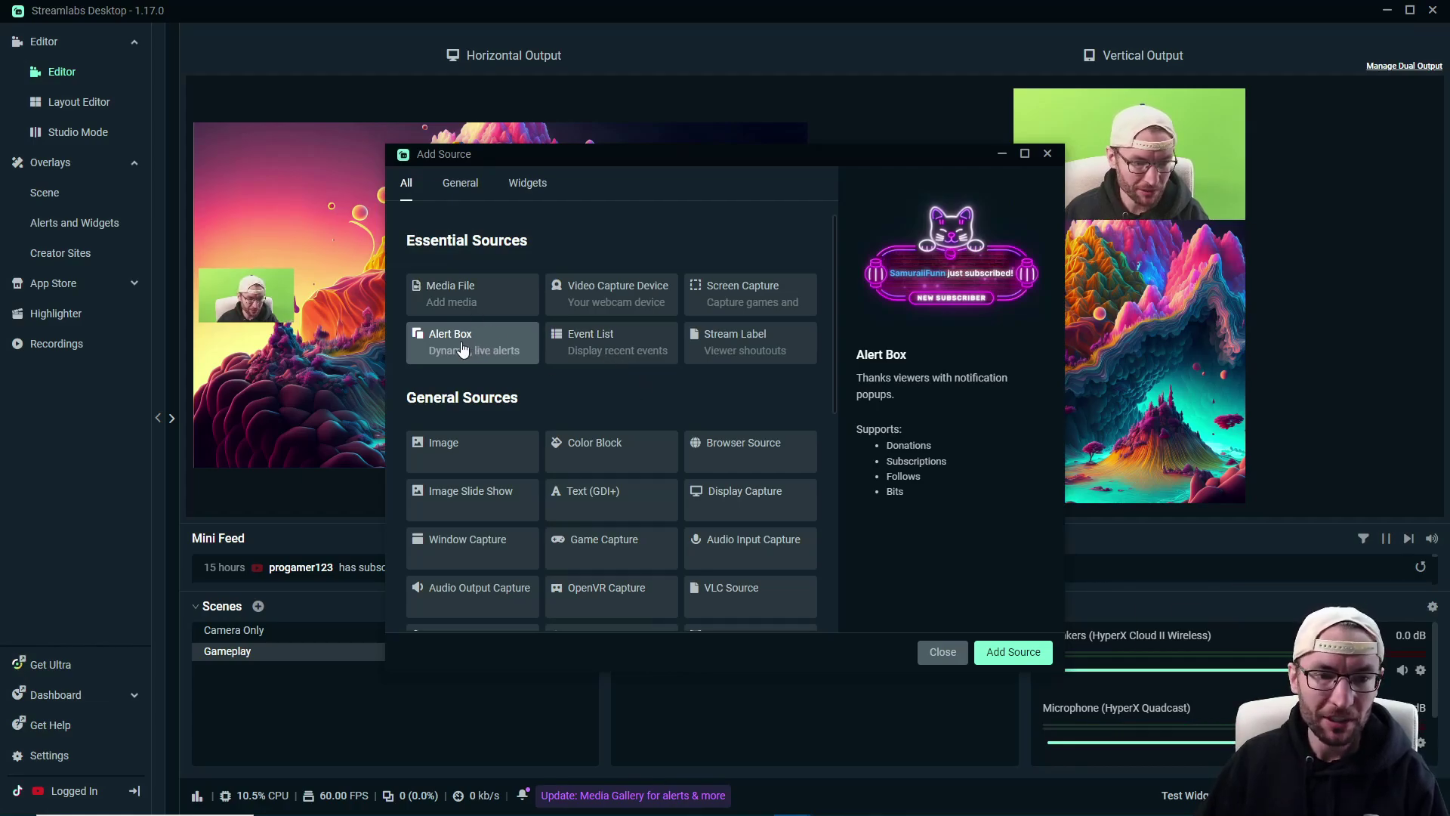
click(1013, 651)
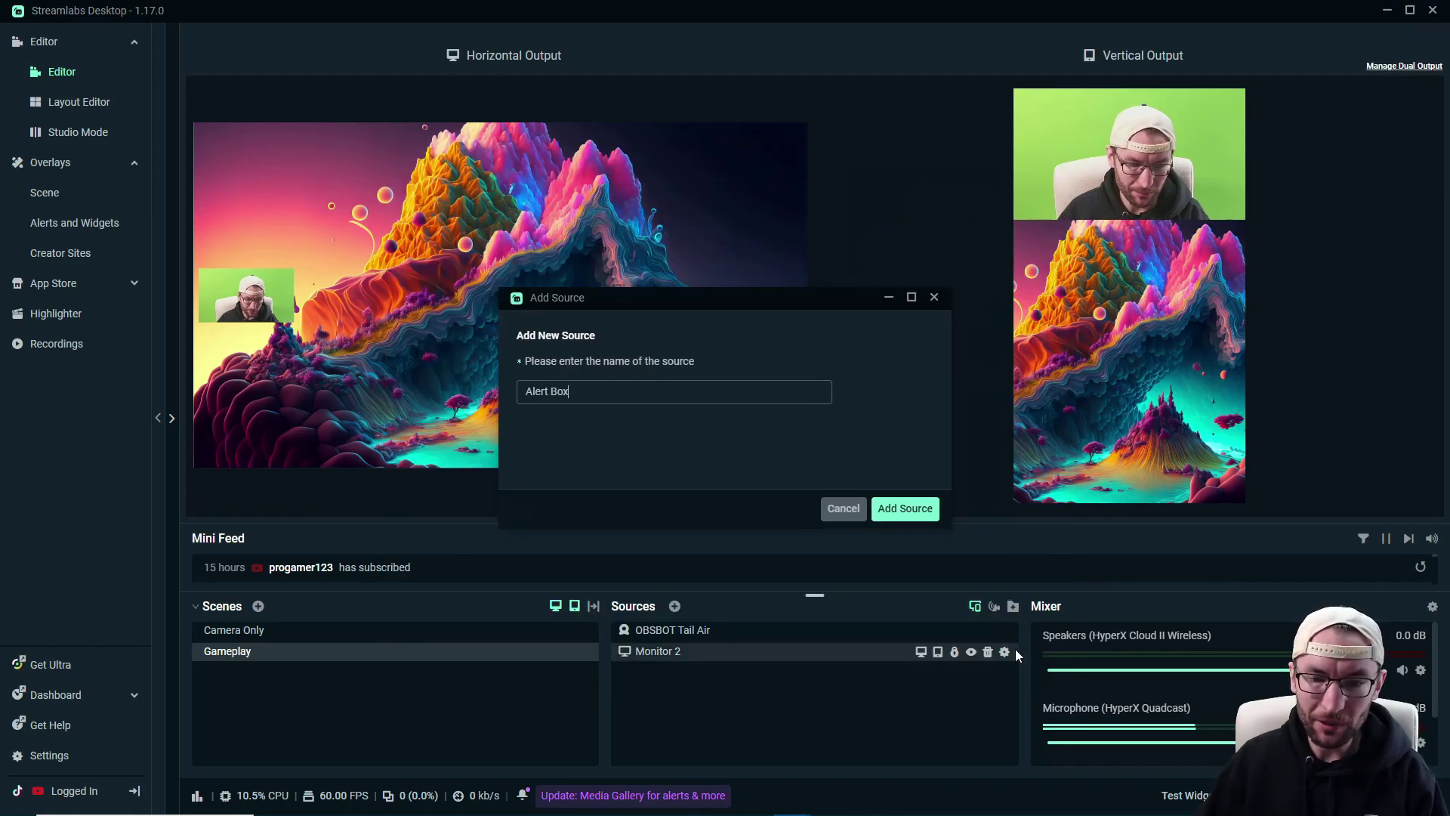
click(905, 507)
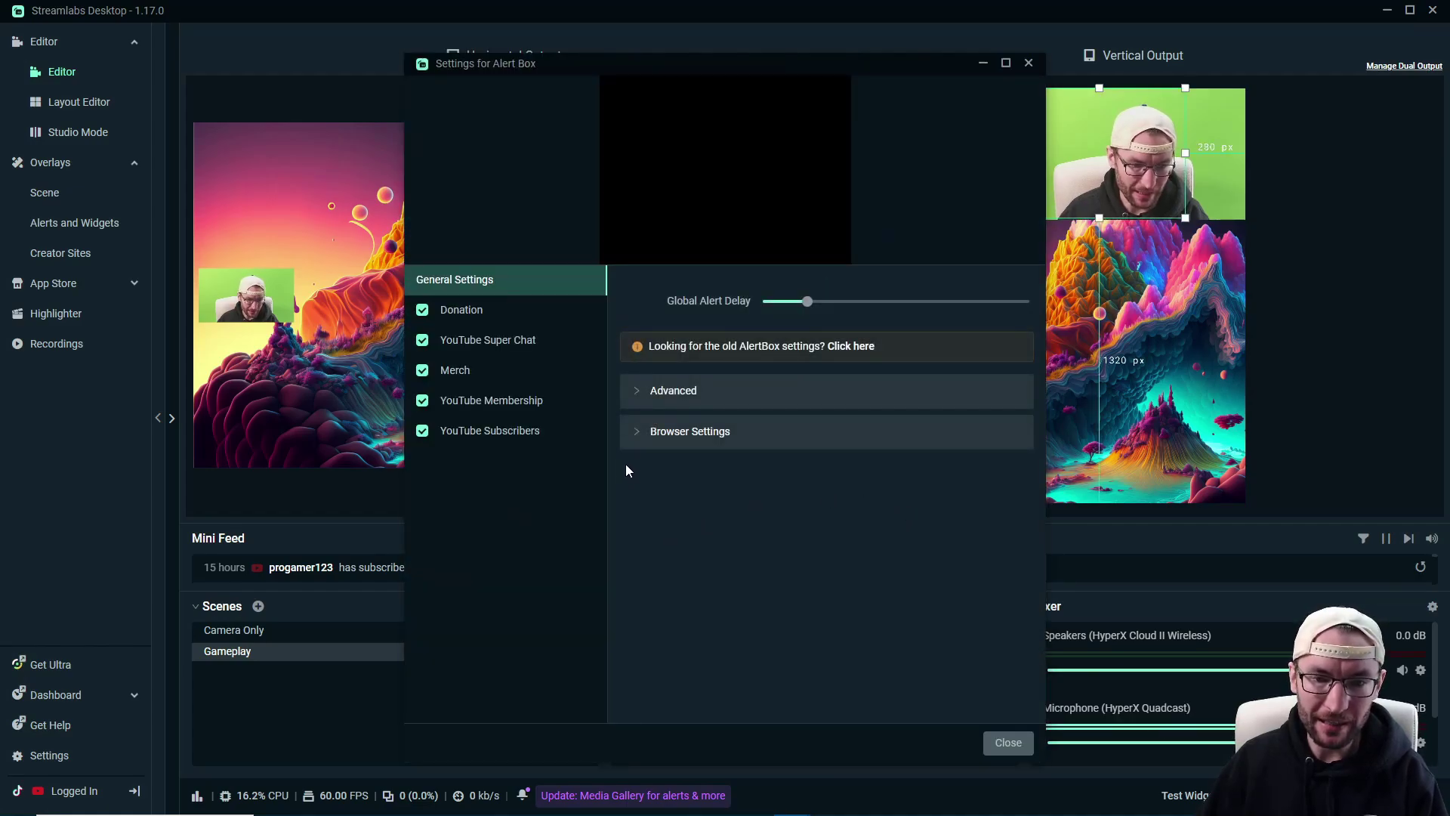
mouse_move(578, 371)
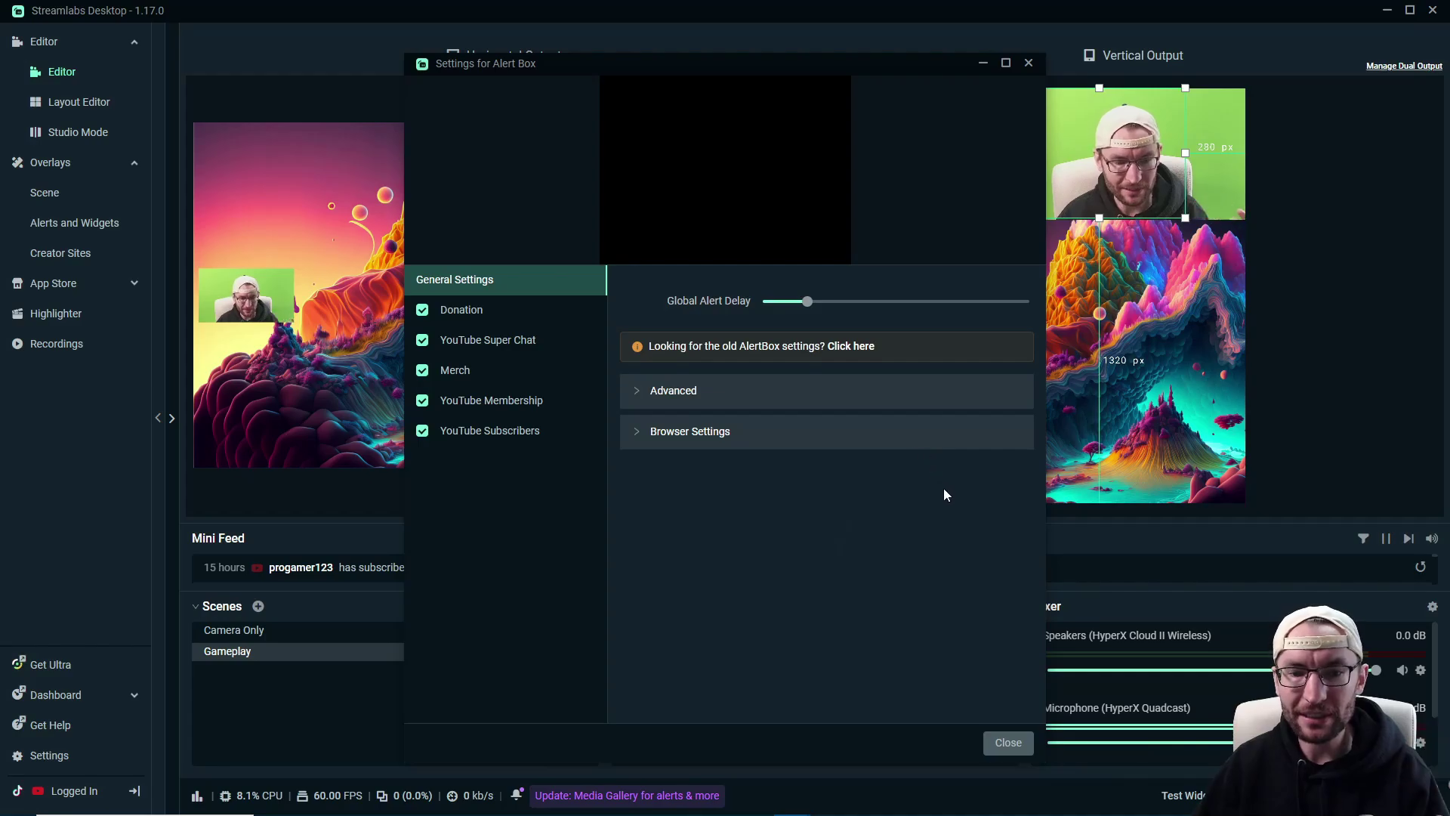
click(1008, 743)
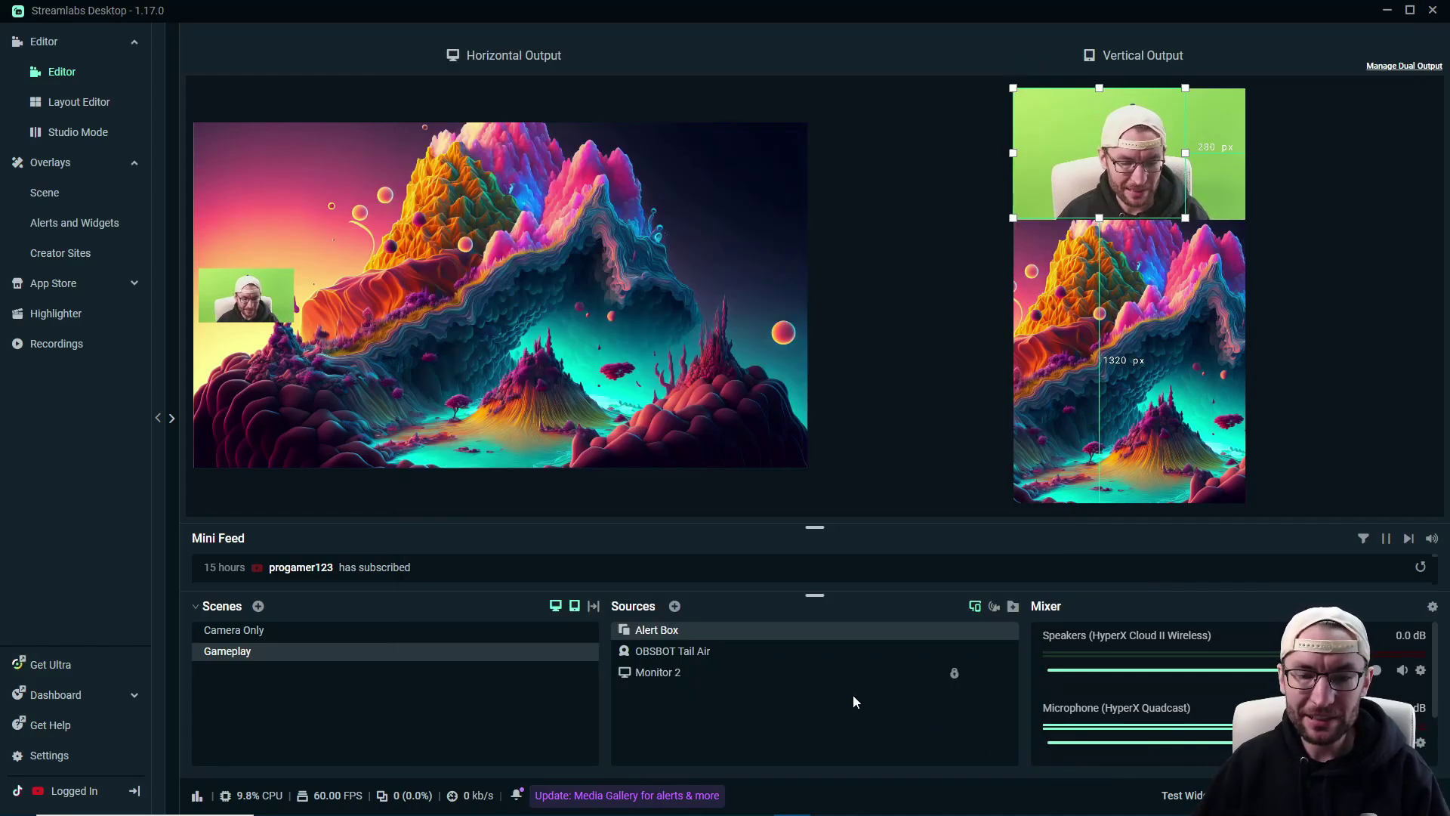
- Move the Alert Box onto the middle of the vertical output's gameplay image
click(664, 638)
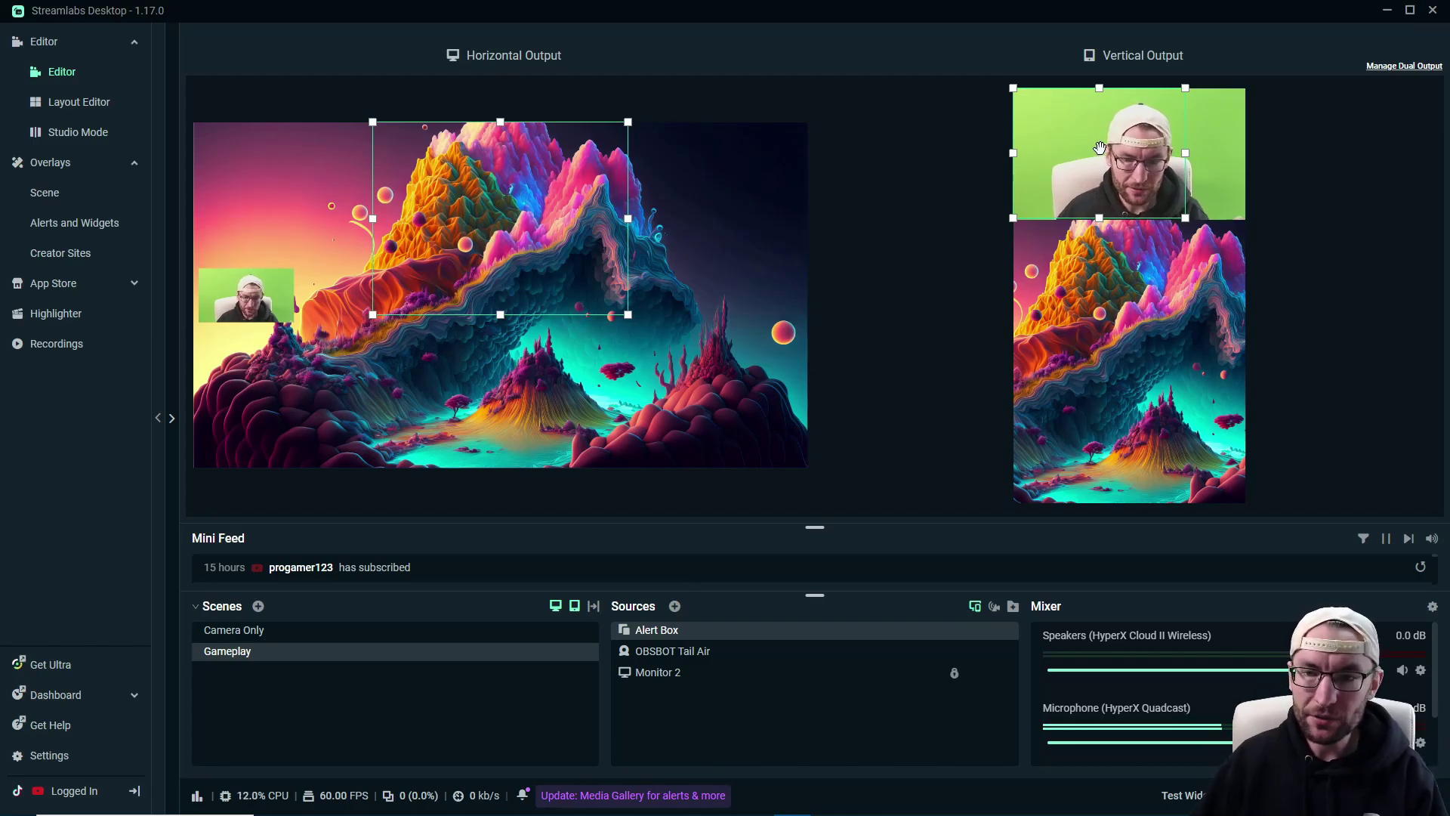
drag(1116, 151, 1139, 359)
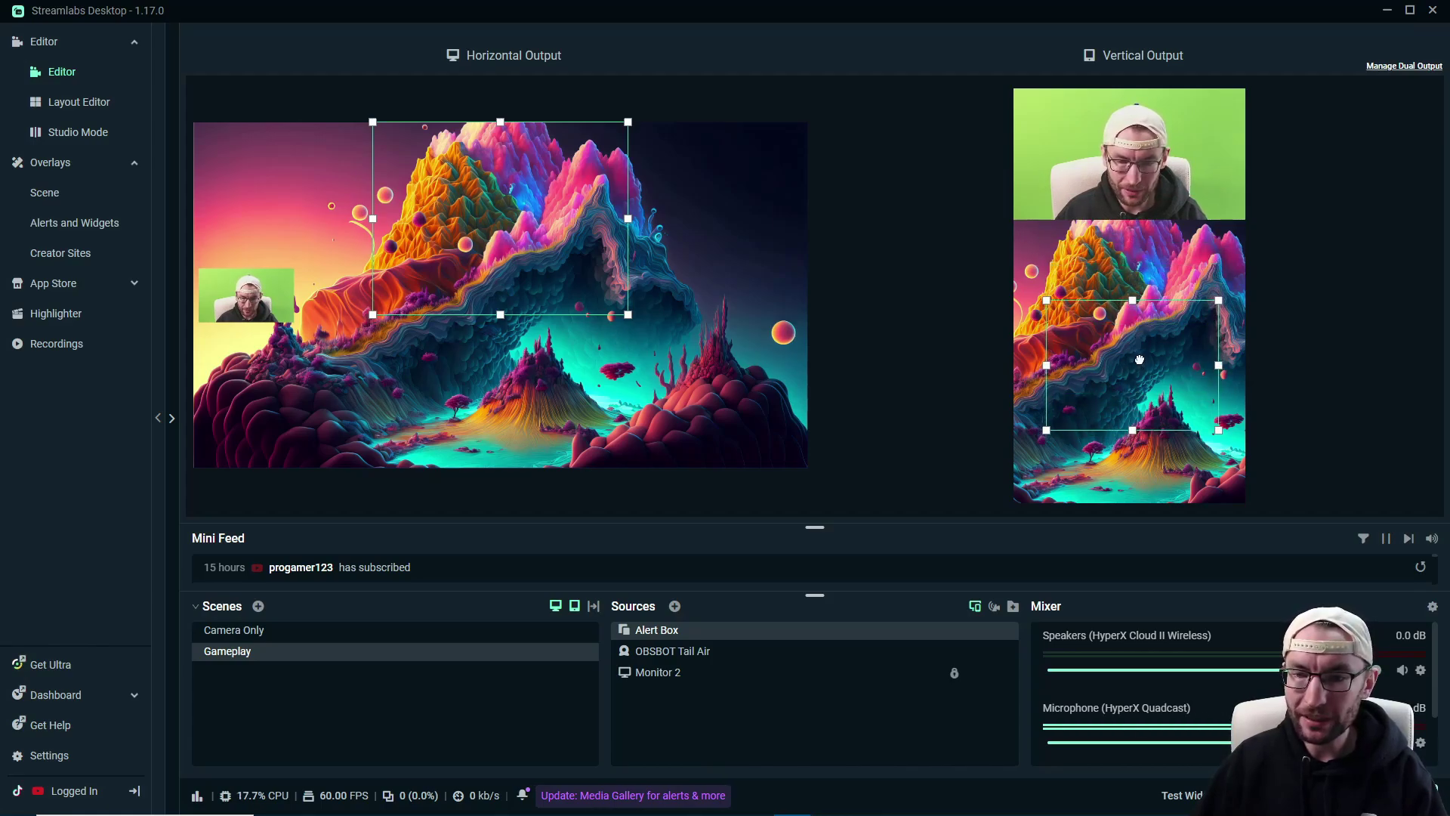
right_click(477, 211)
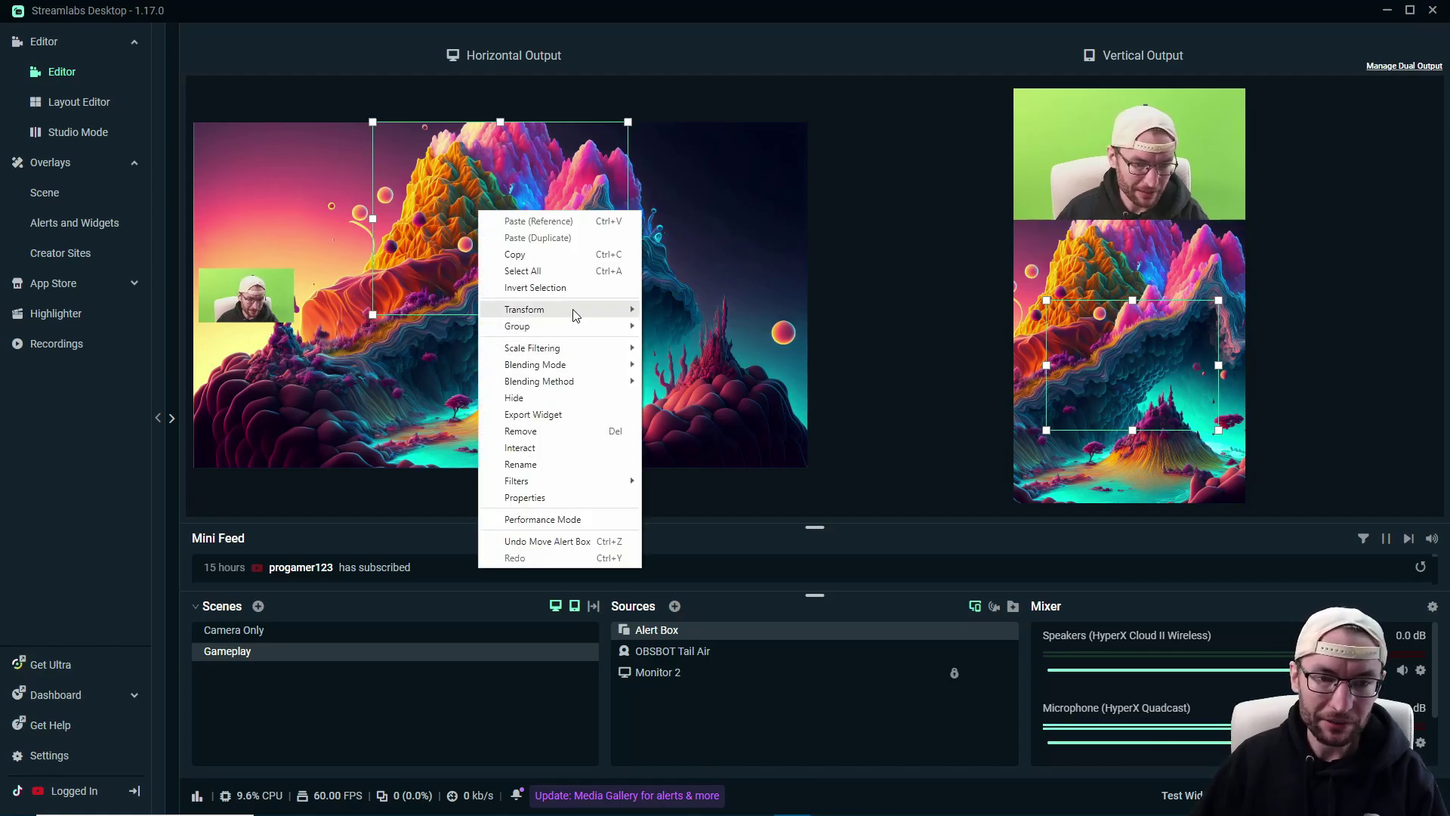
click(526, 160)
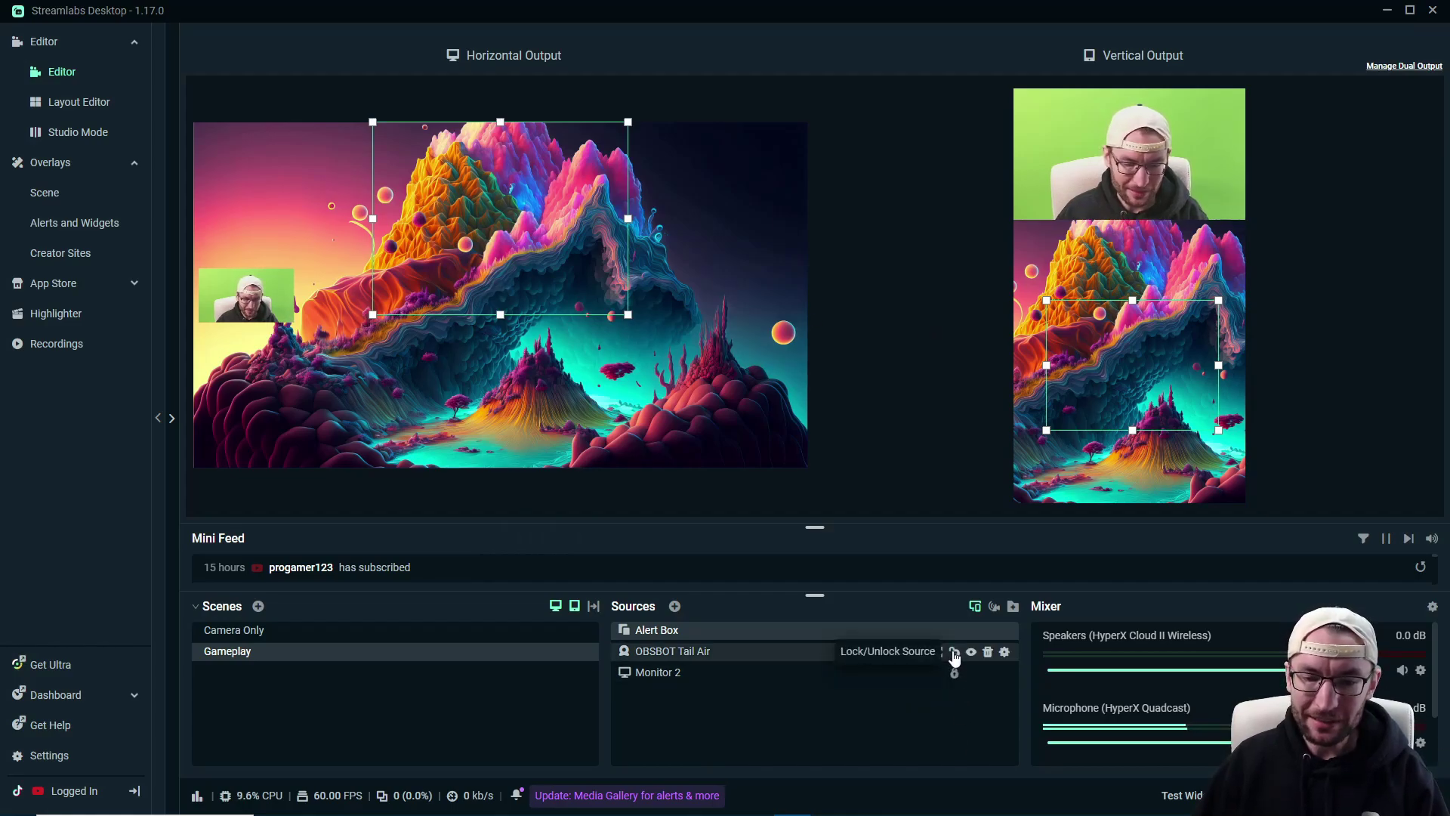
- Lock the OBSBOT Tail Air, Monitor 2 and Alert Box sources
click(954, 654)
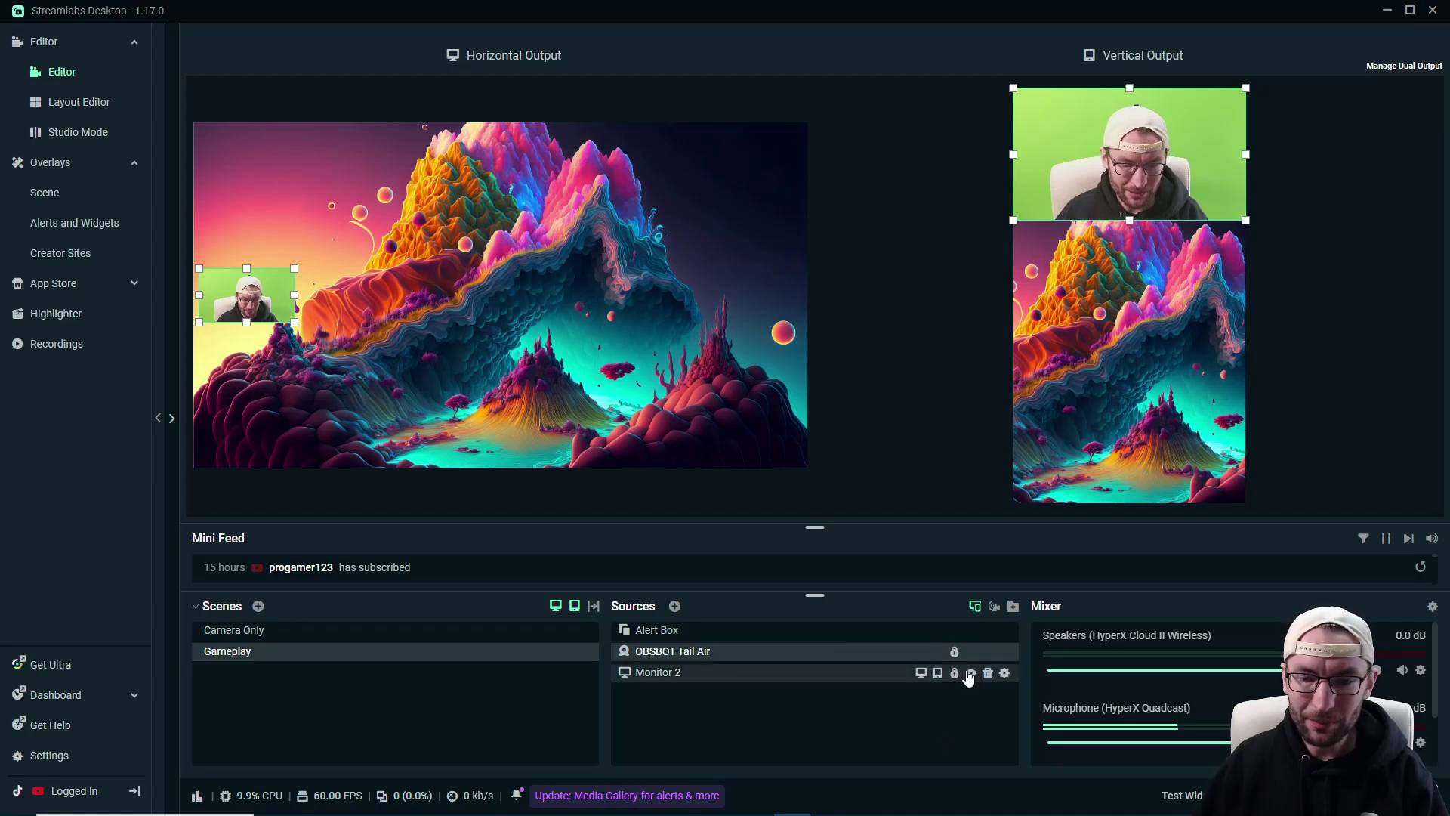
click(944, 651)
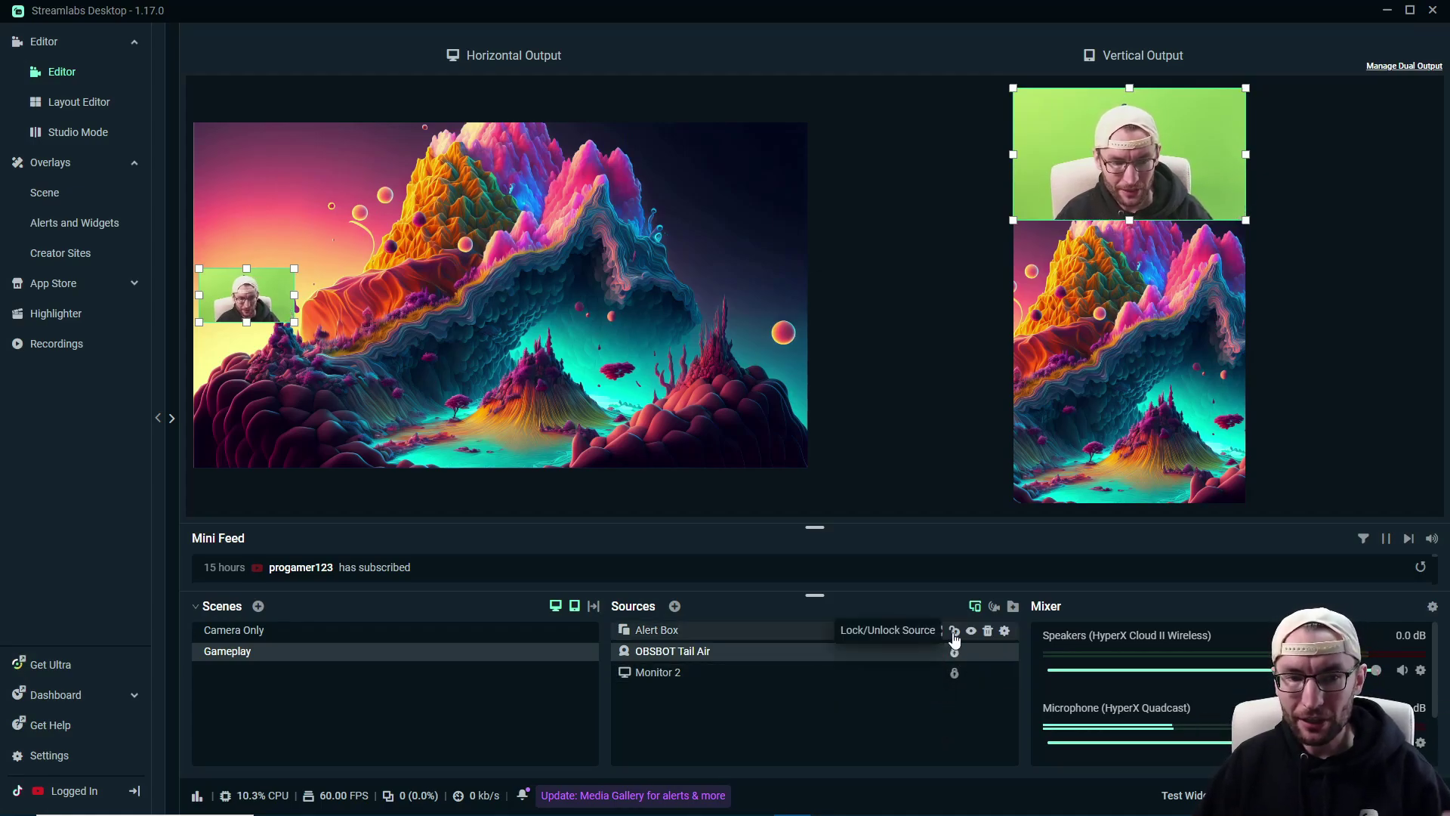
click(953, 633)
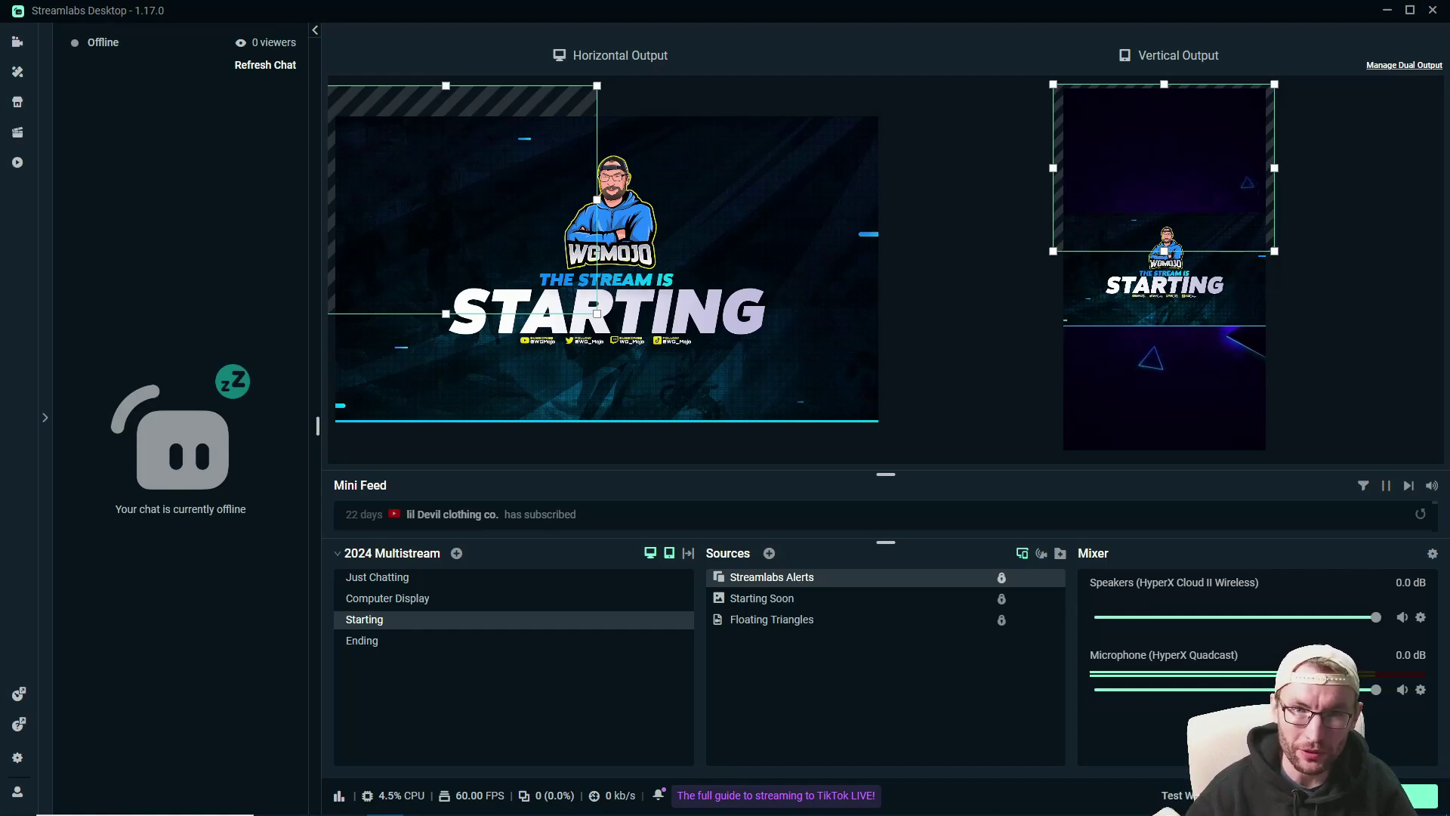
- Open the Streamlabs Alerts settings, move the window down, and play a test Donation alert
double_click(805, 579)
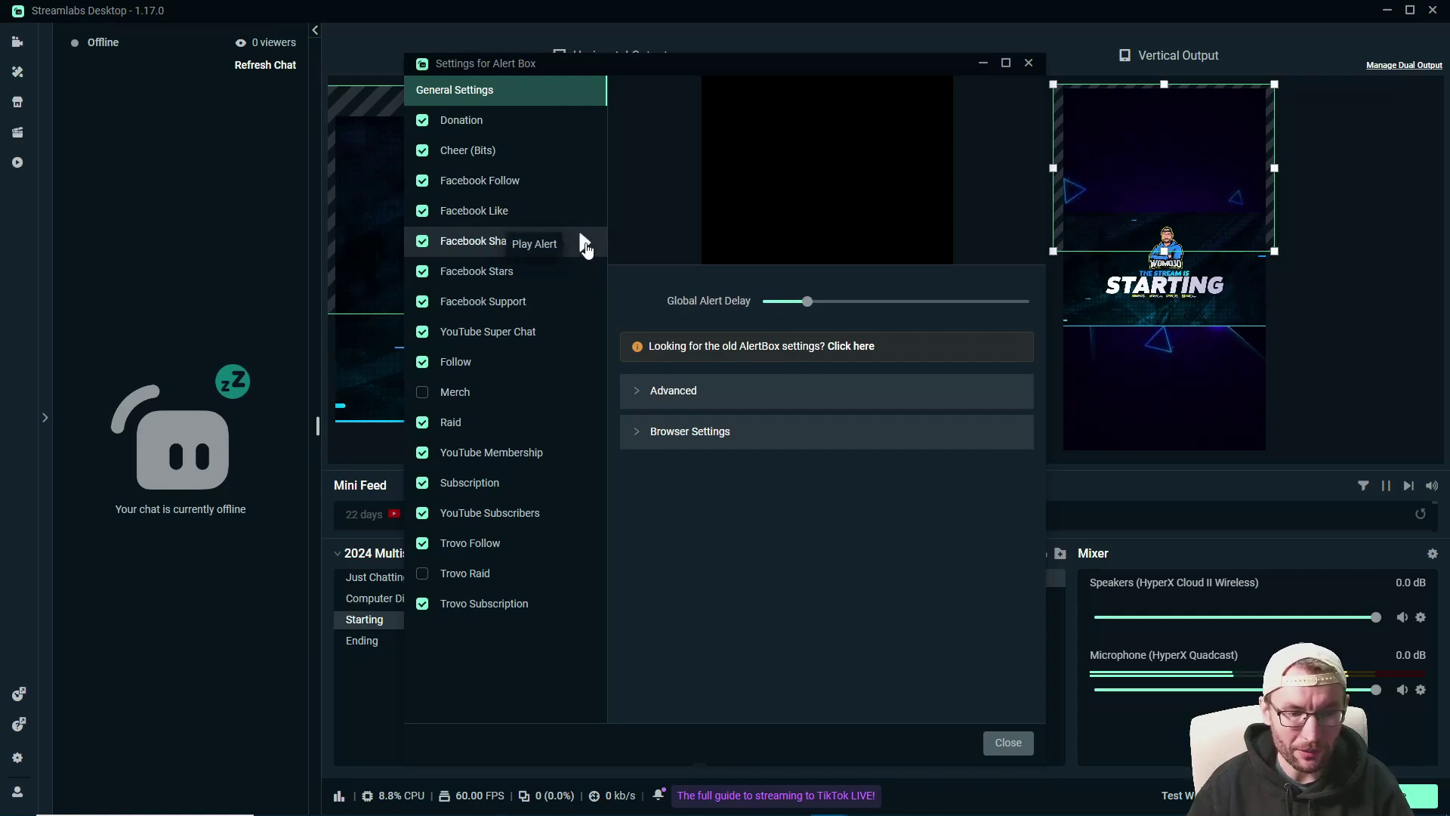
drag(713, 66, 843, 450)
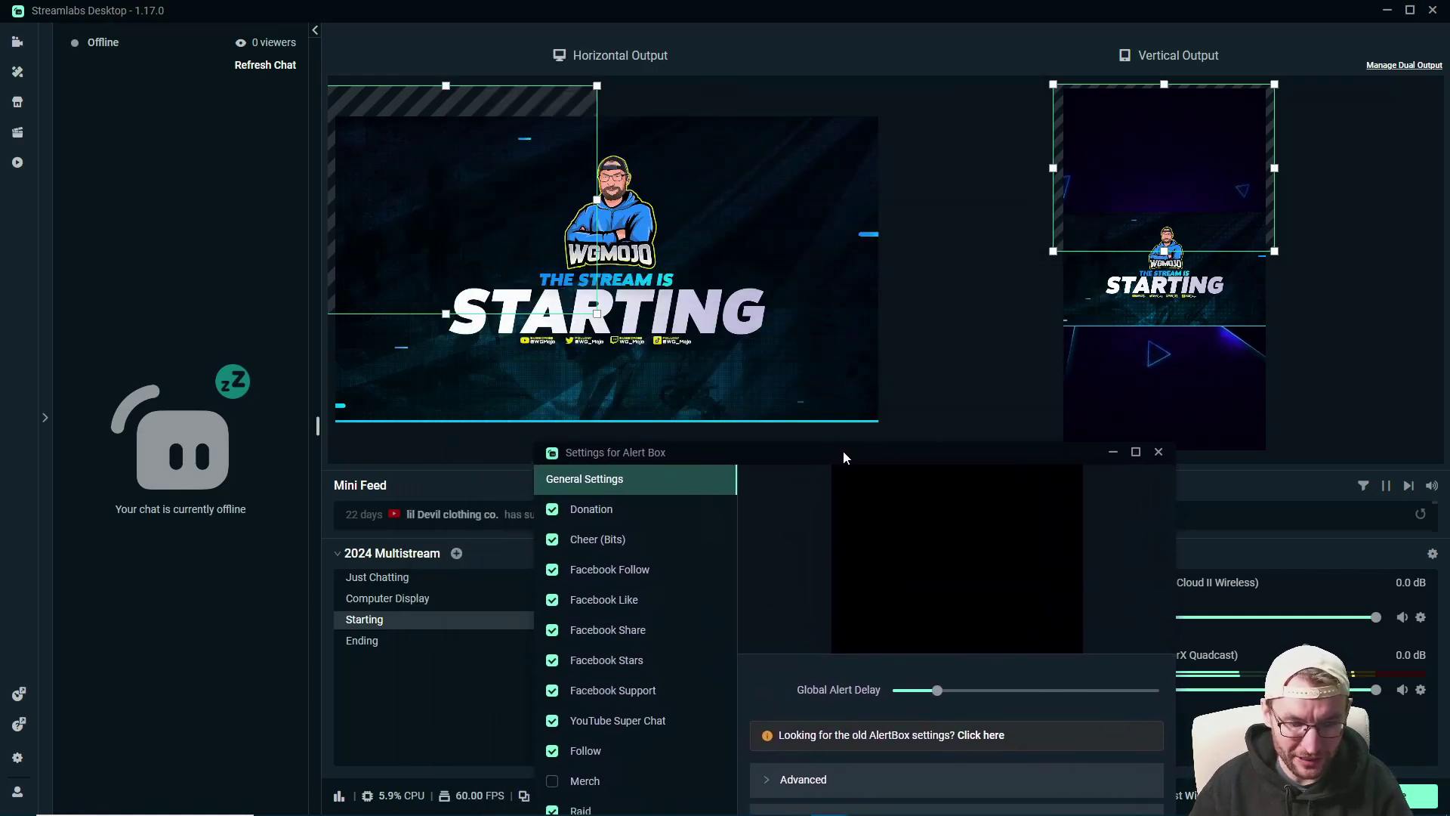
click(712, 514)
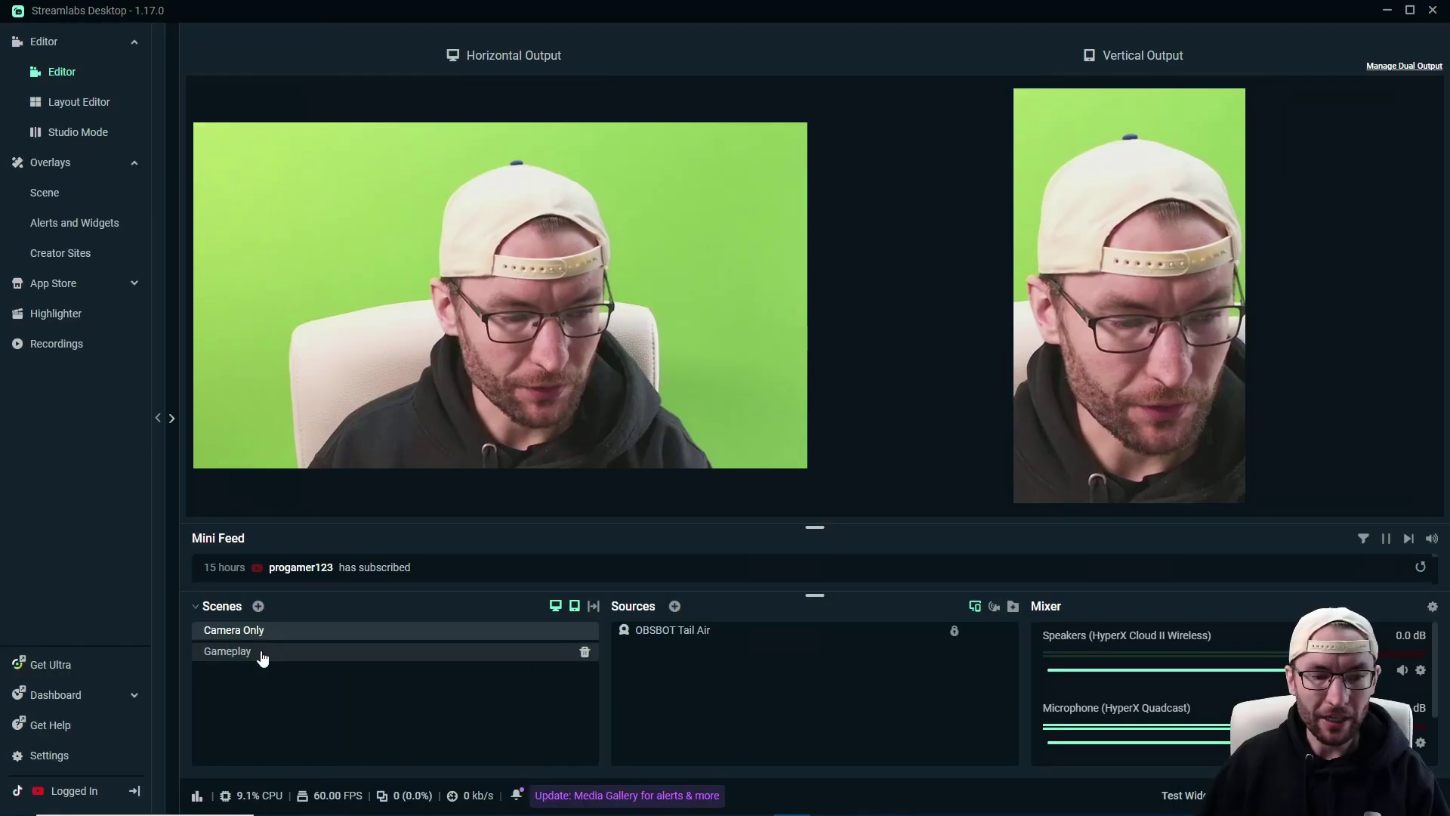
- Switch to the Camera Only scene, then back to the Gameplay scene
click(257, 651)
click(242, 631)
click(245, 651)
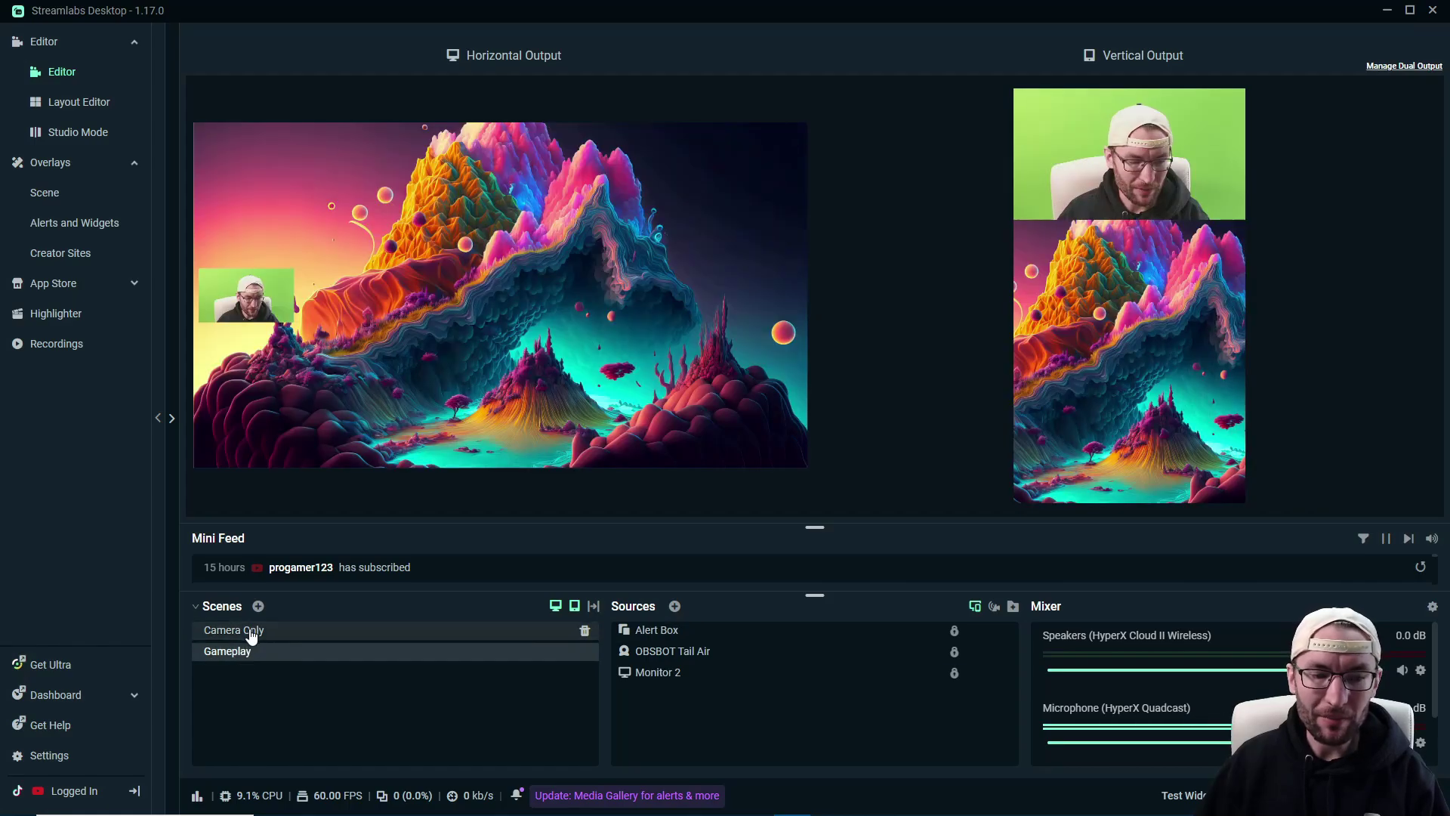
click(250, 633)
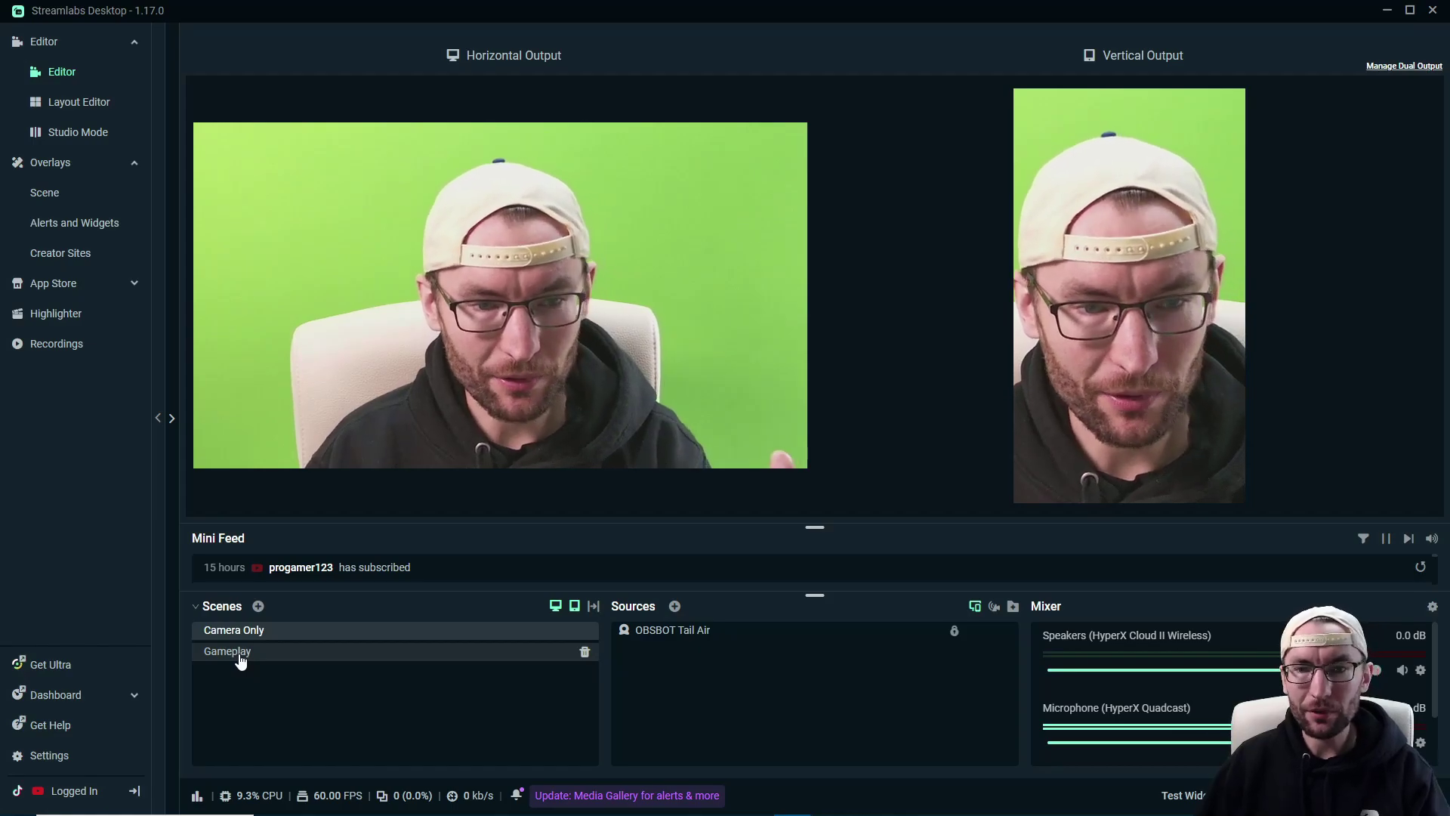
click(240, 659)
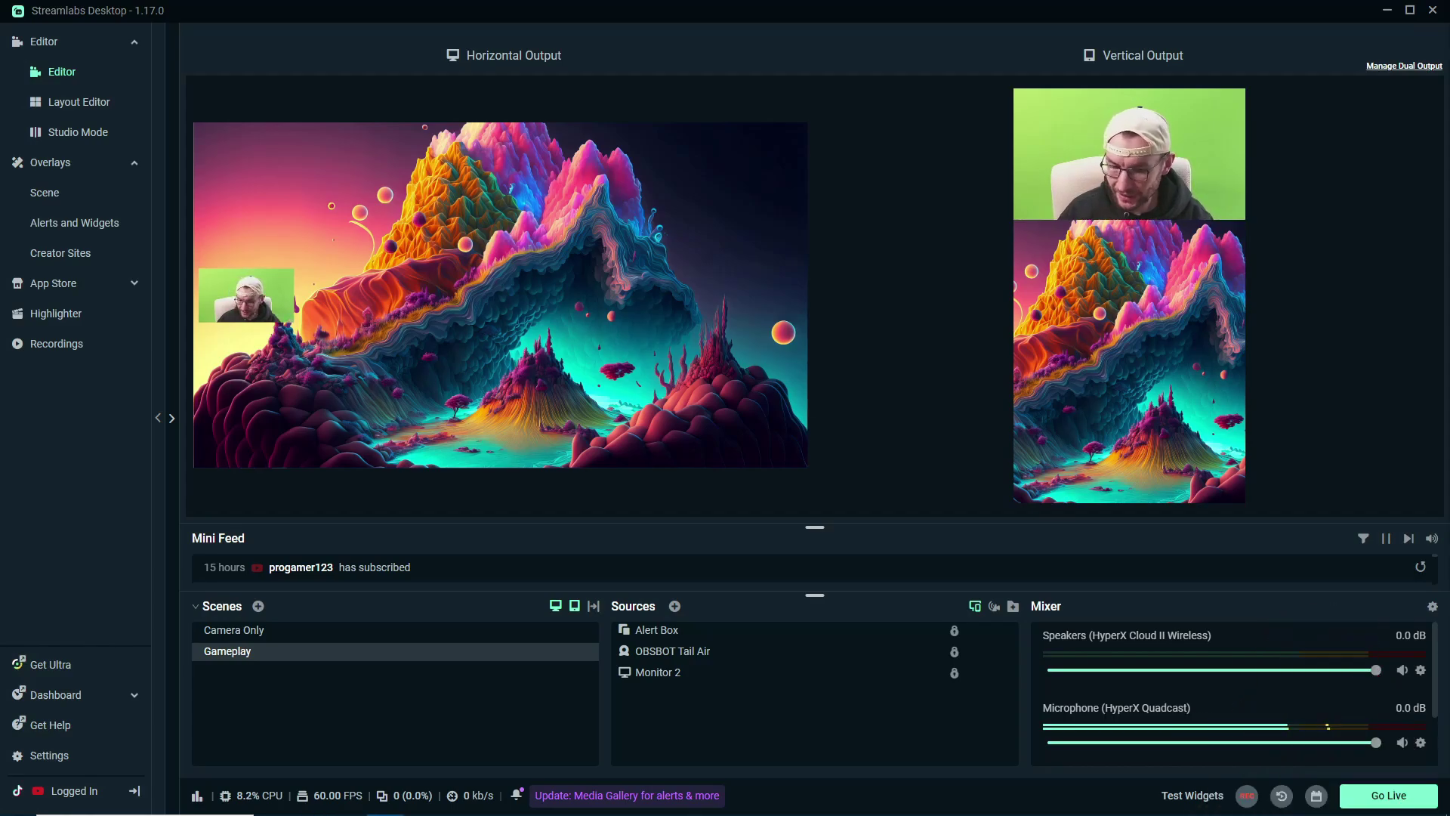
click(1391, 795)
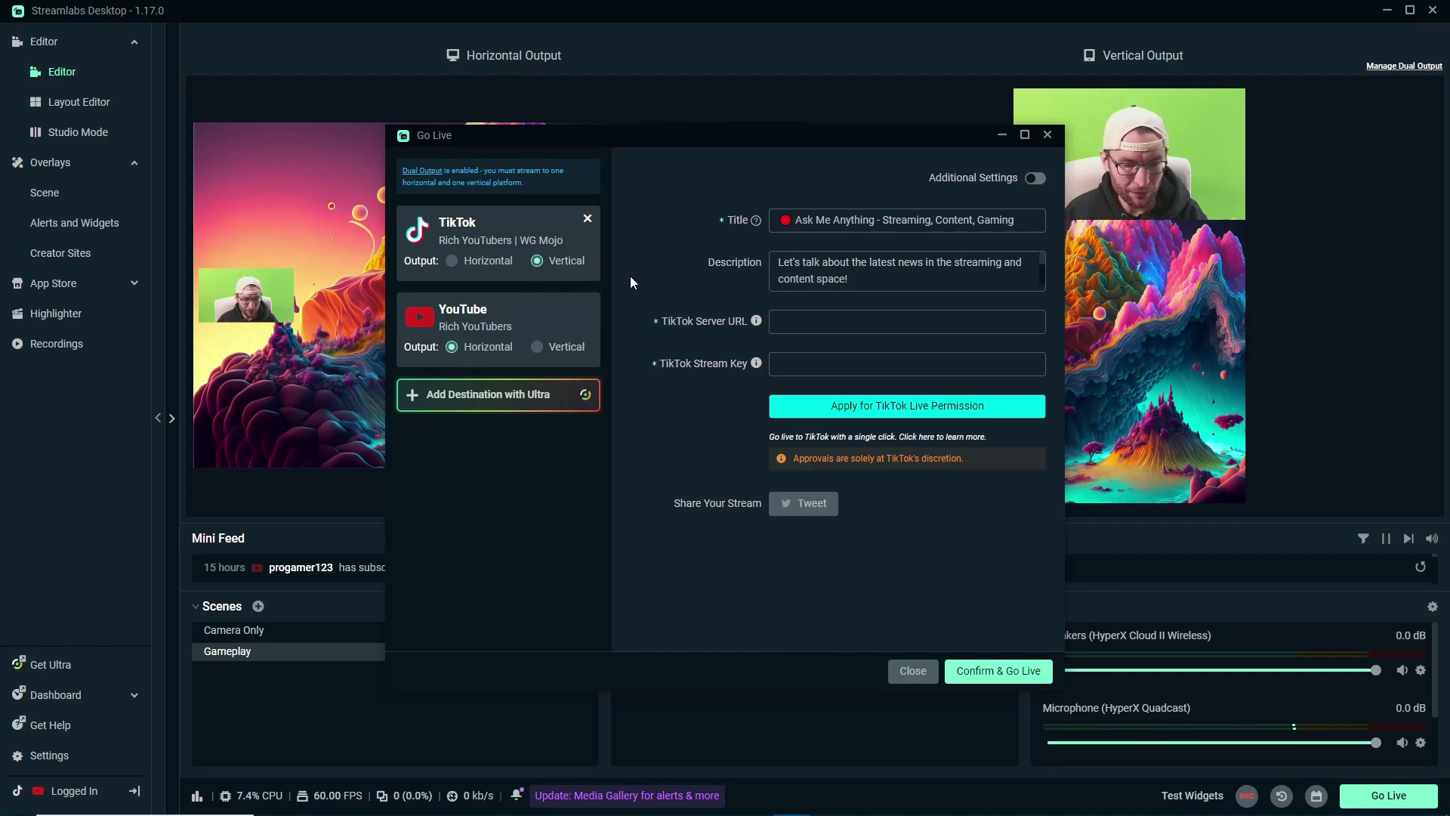
click(1024, 134)
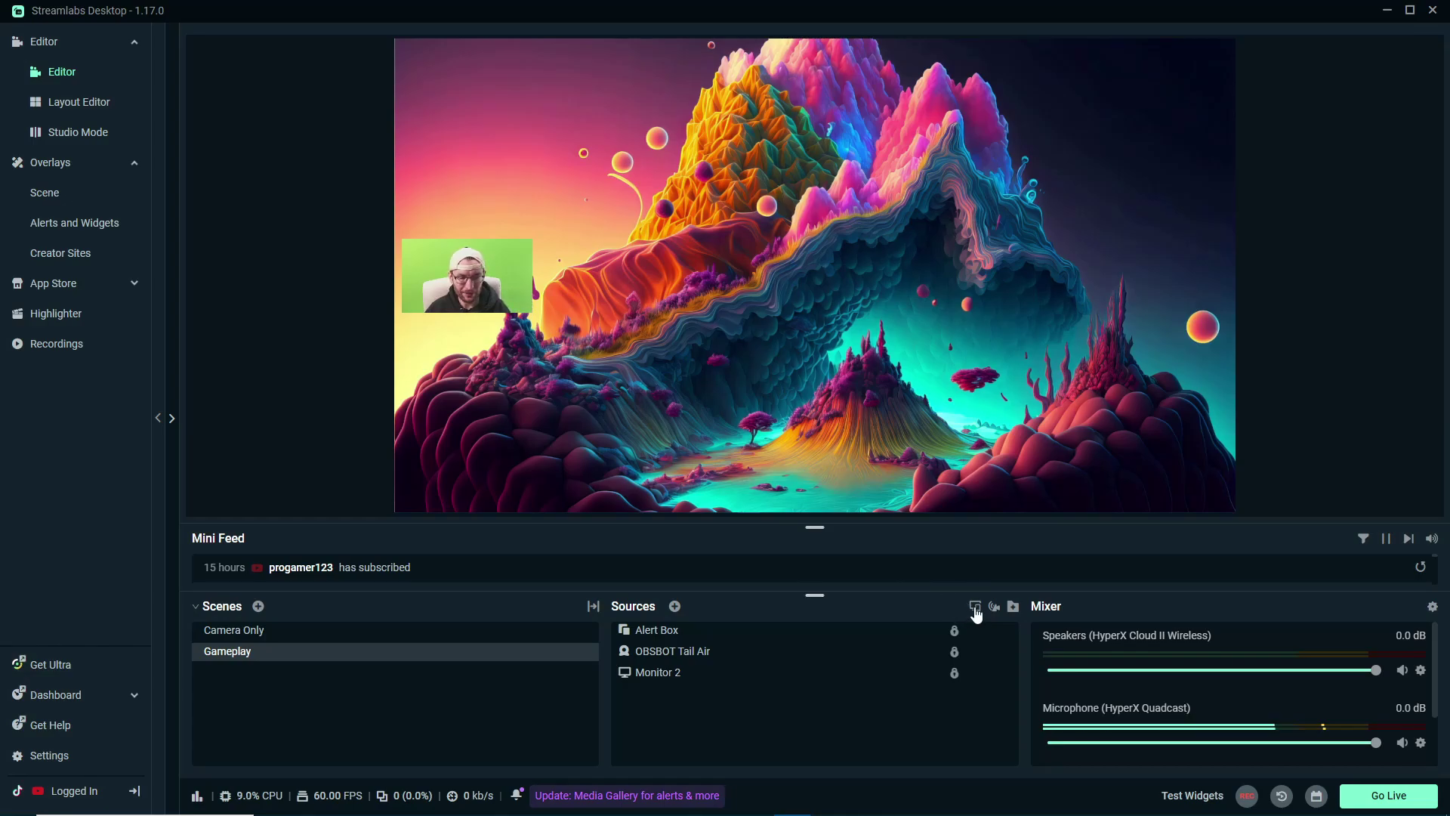
click(975, 609)
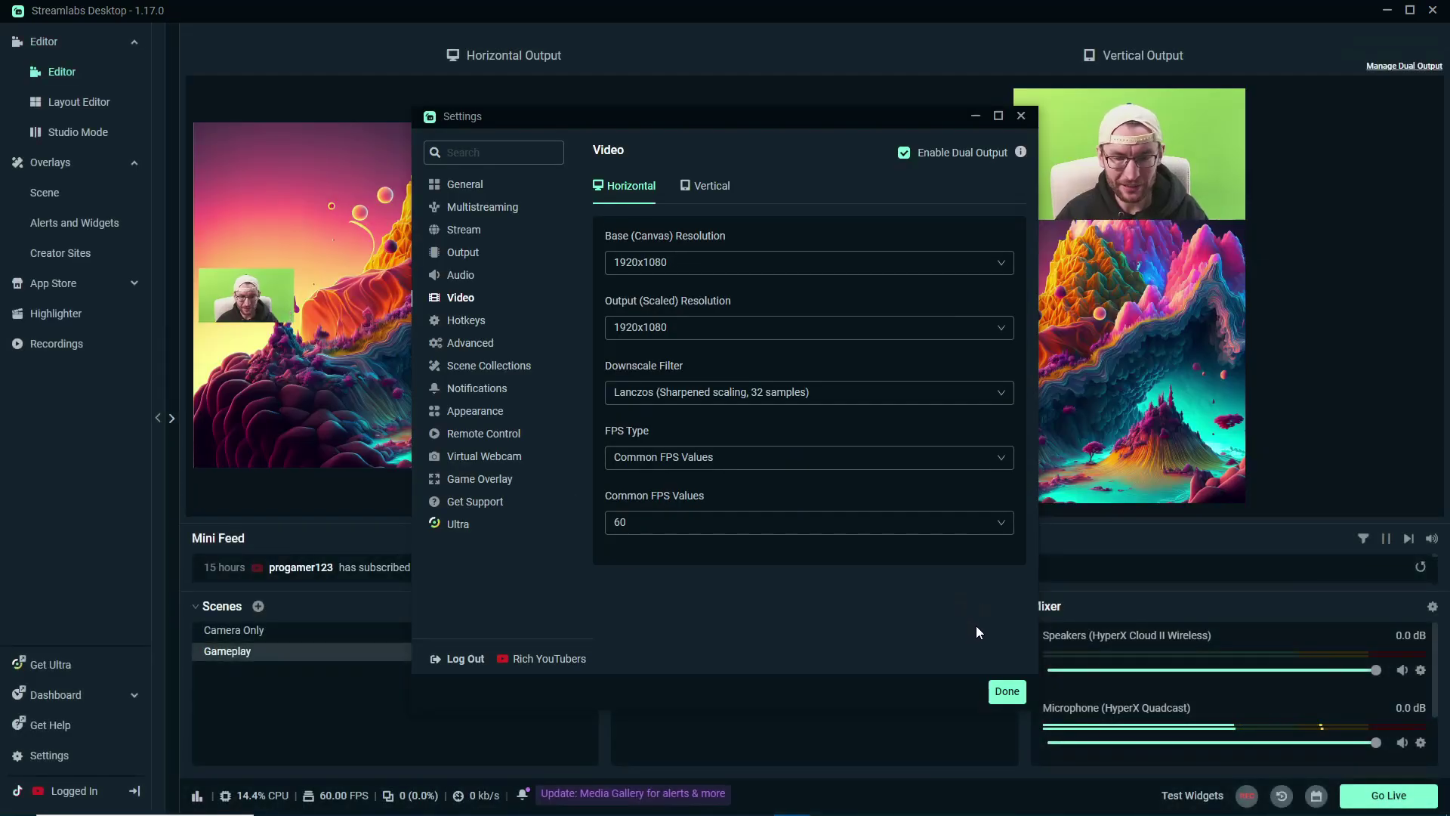
click(1005, 690)
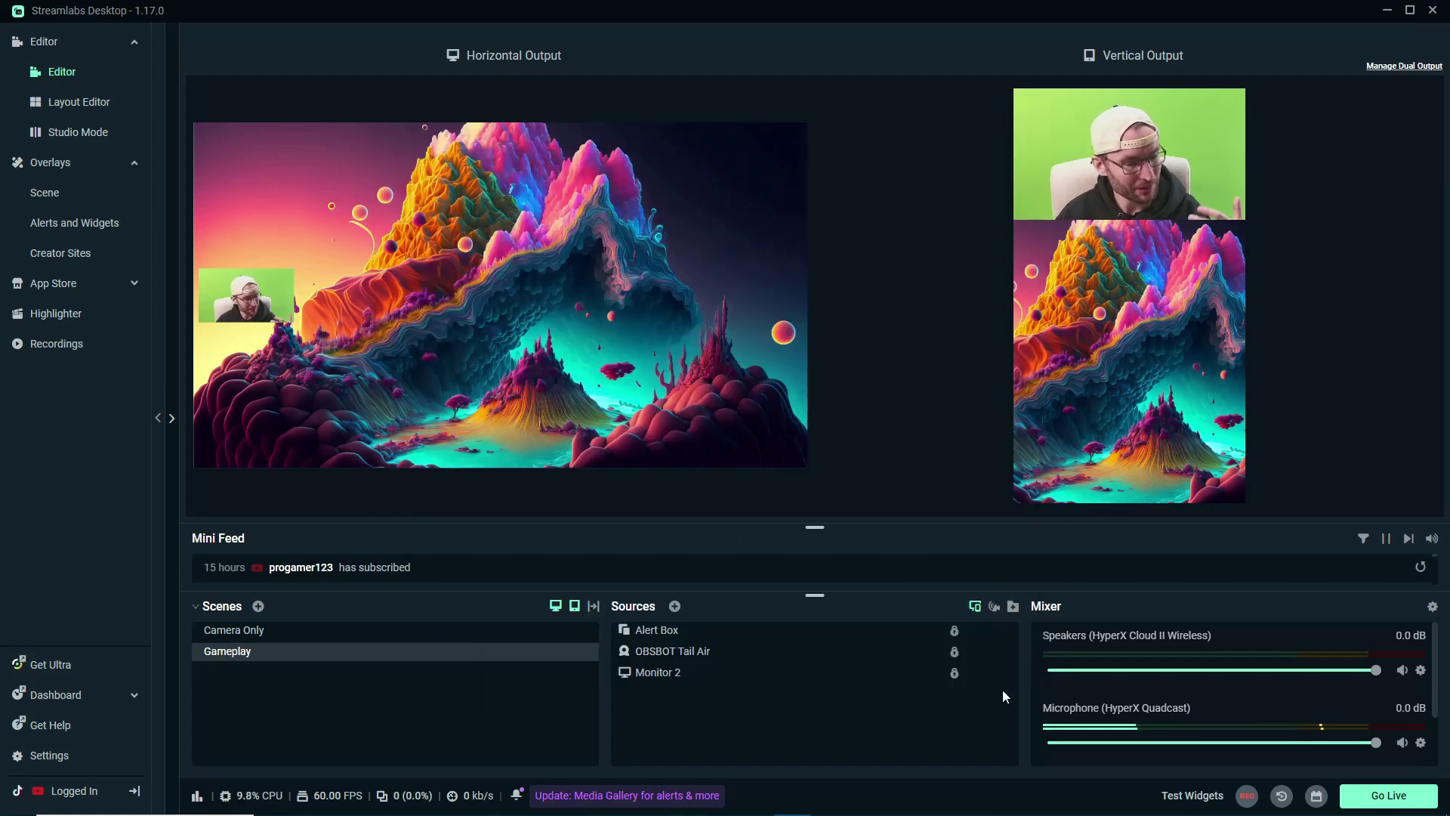
mouse_move(853, 682)
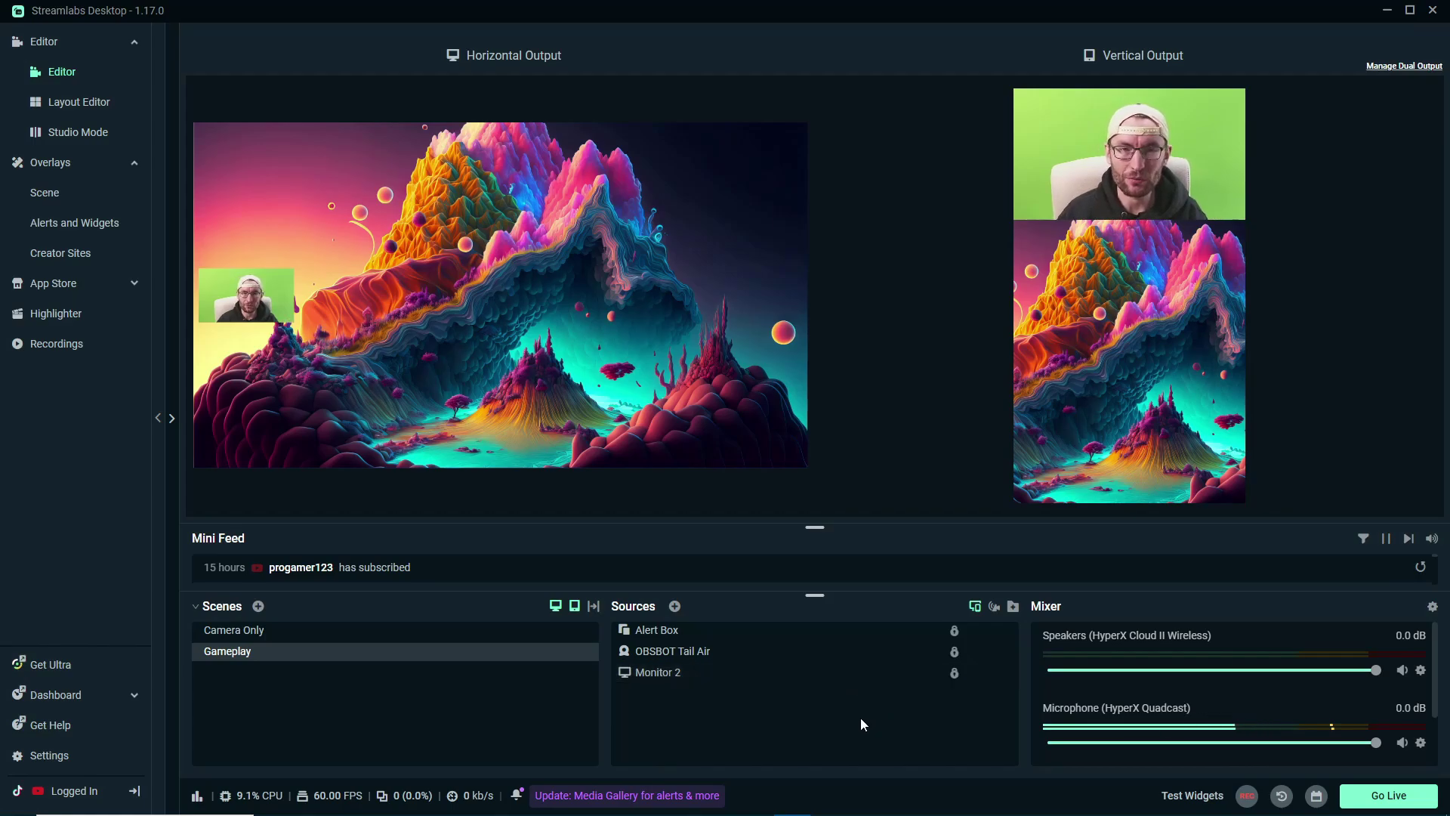
- Browse the overlay store: Advanced Search, home page, the Retro Garage overlay, then alerts and widgets
click(45, 194)
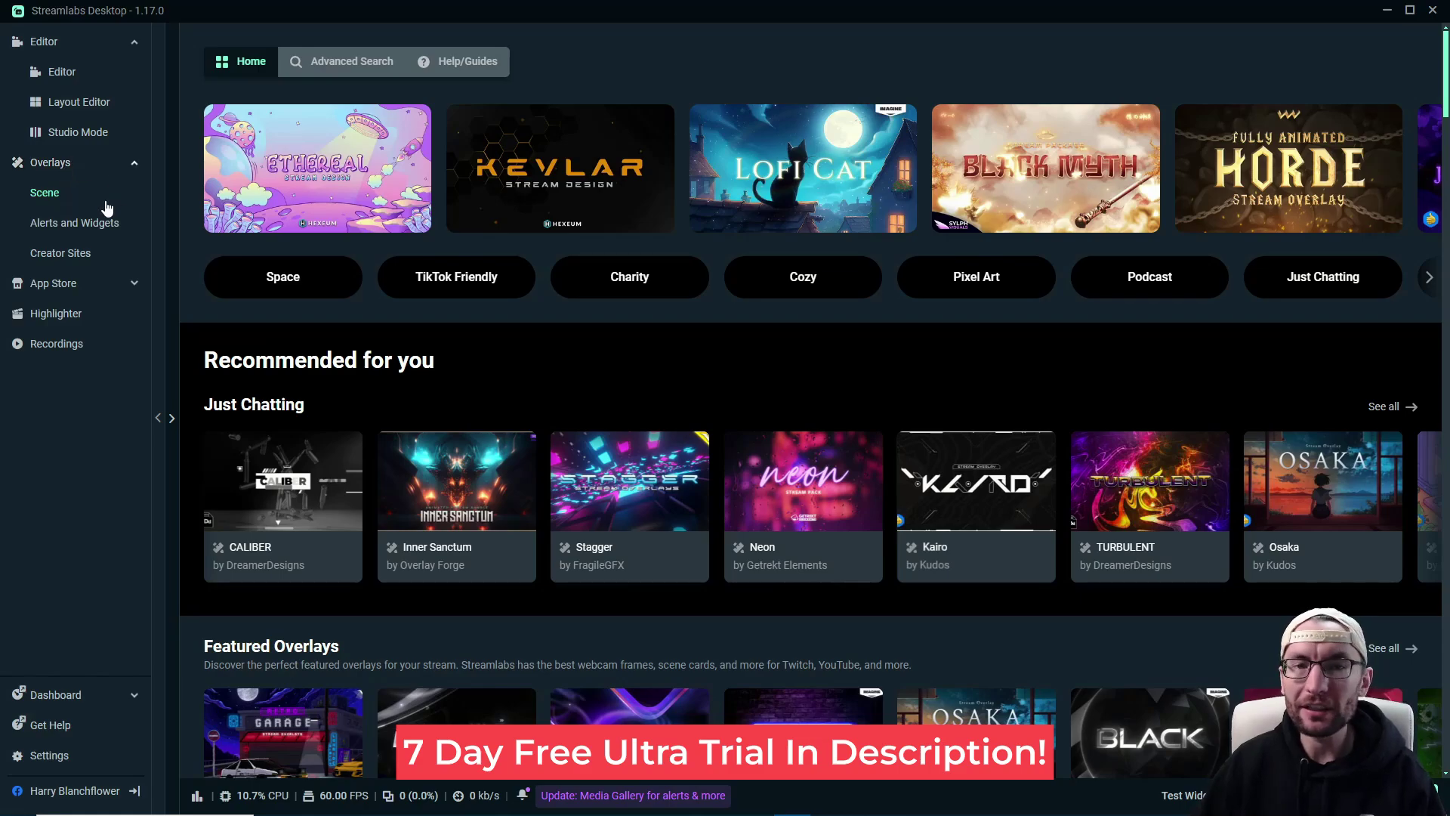
click(340, 64)
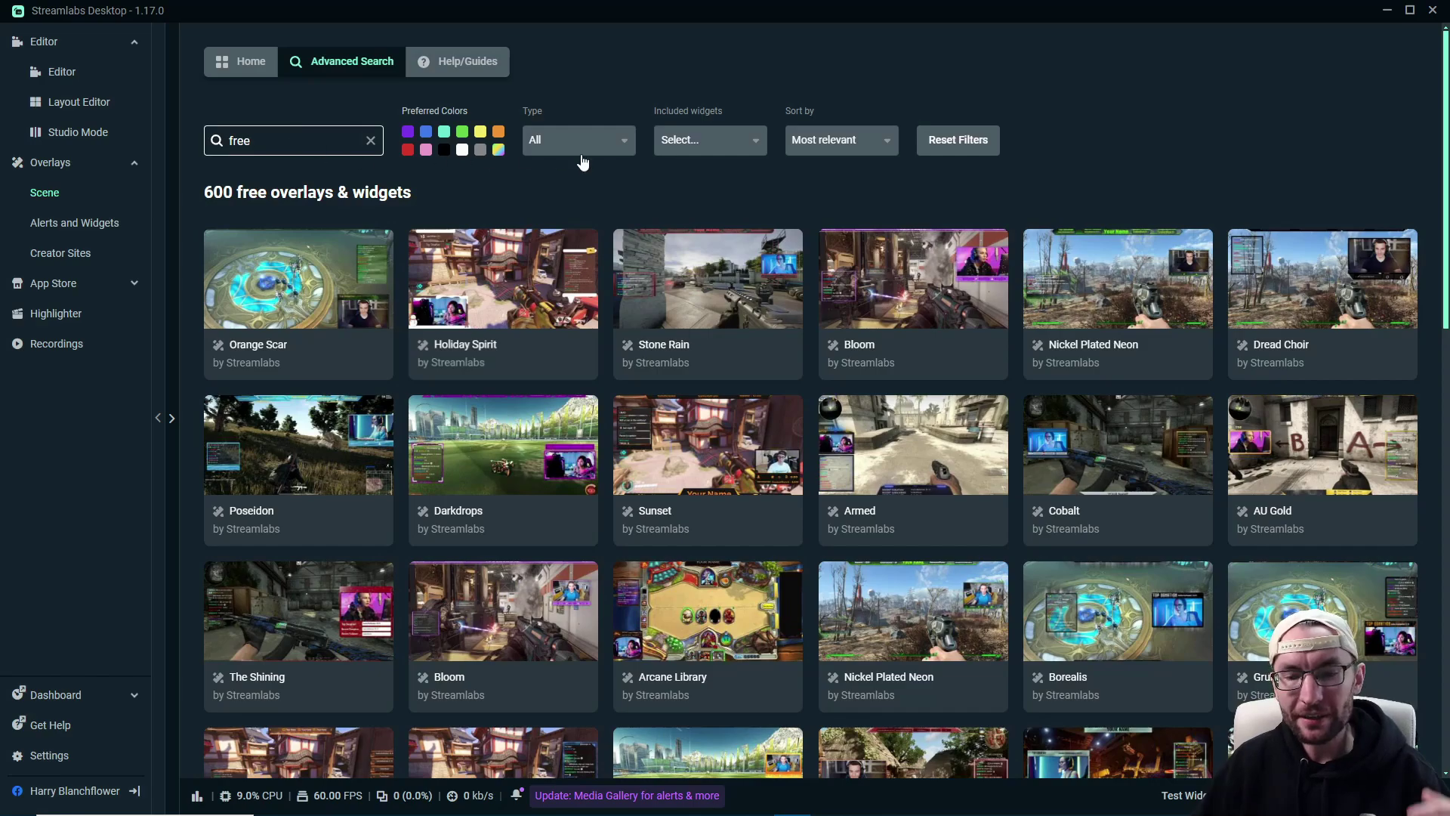
click(248, 64)
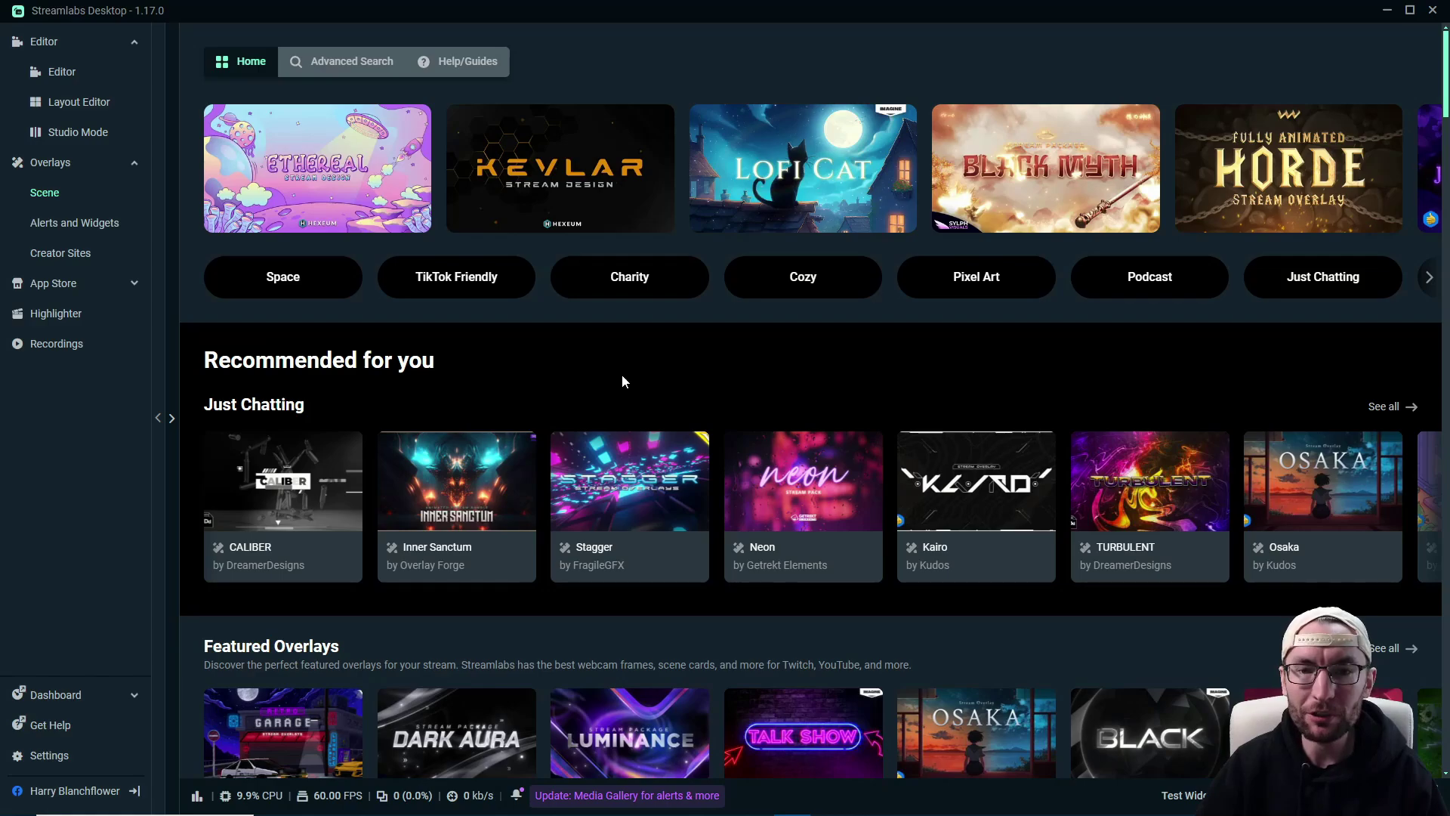
scroll(622, 374, down, 7)
click(342, 211)
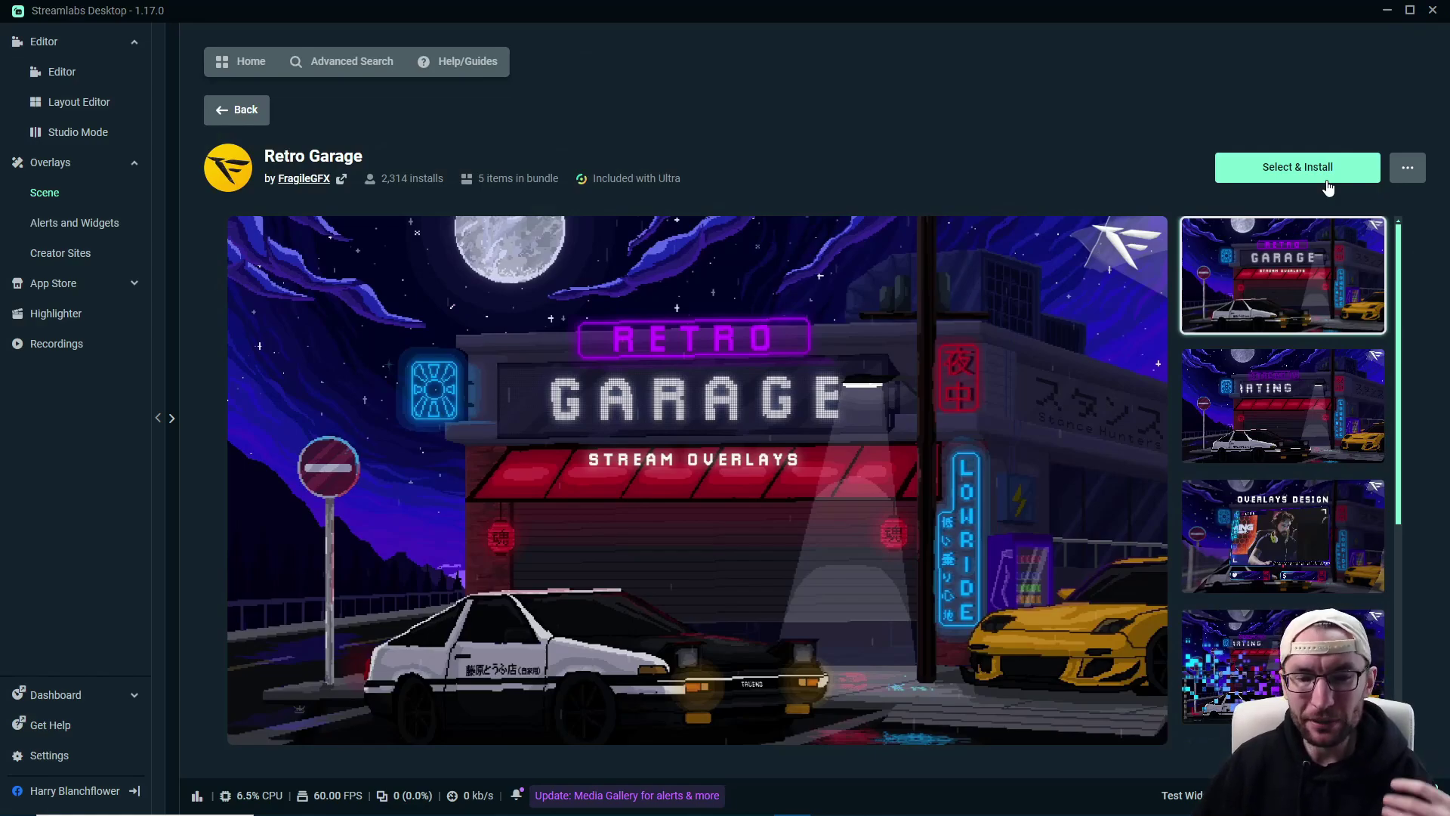
click(88, 229)
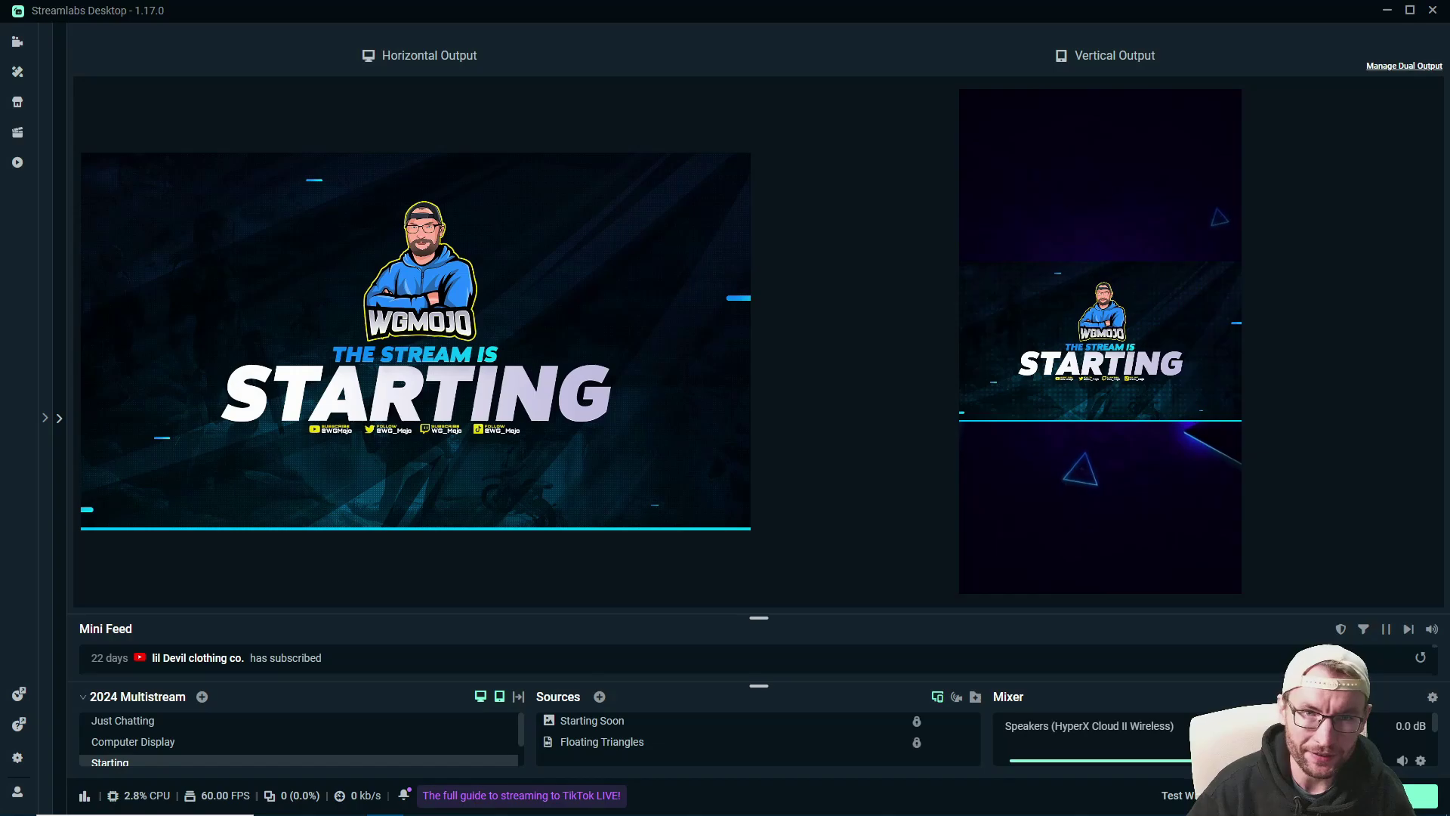
- Expand the Multistream chat panel, keep messages going to All platforms, and focus the chat box
click(59, 419)
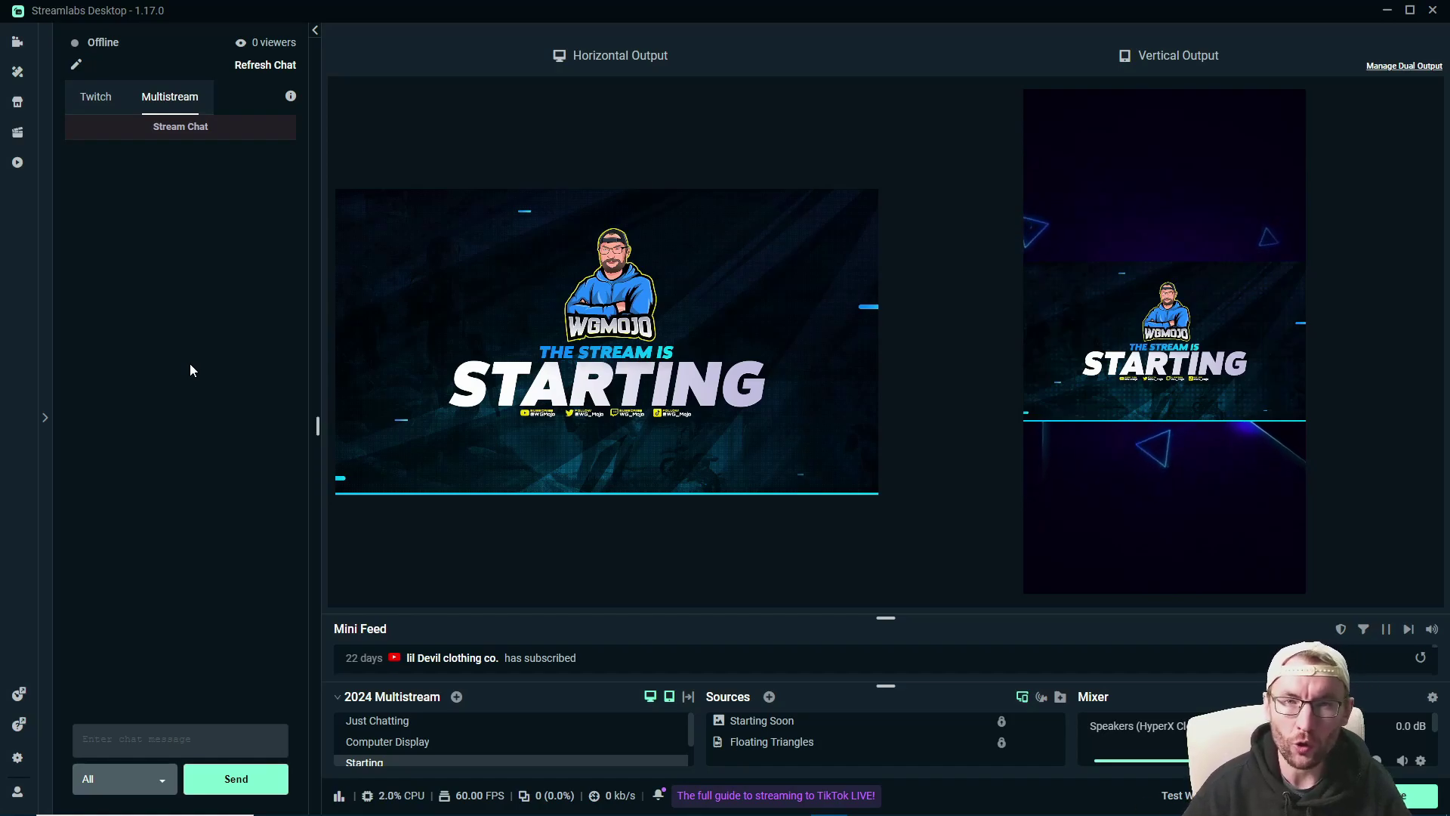
click(142, 780)
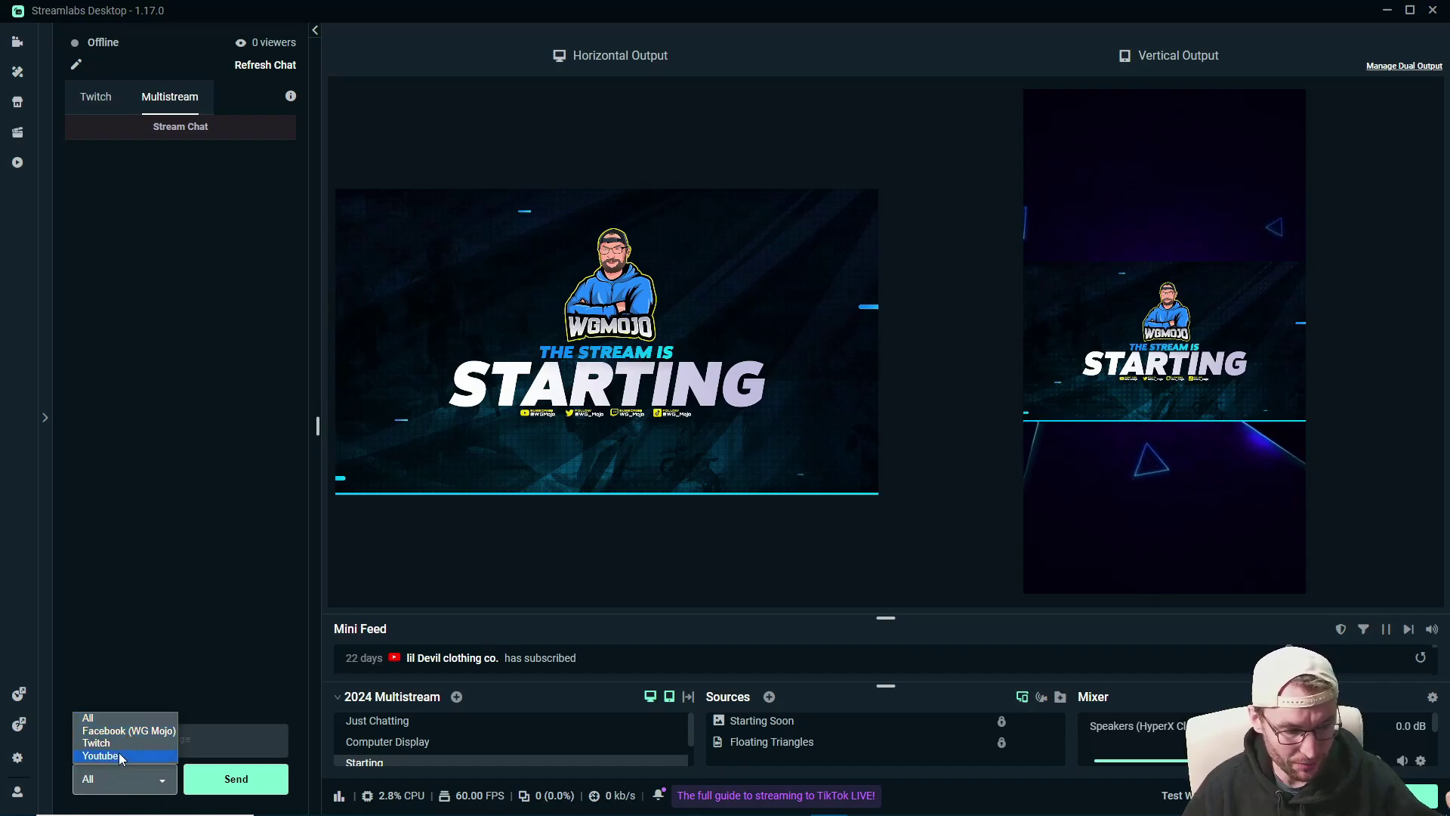
click(217, 744)
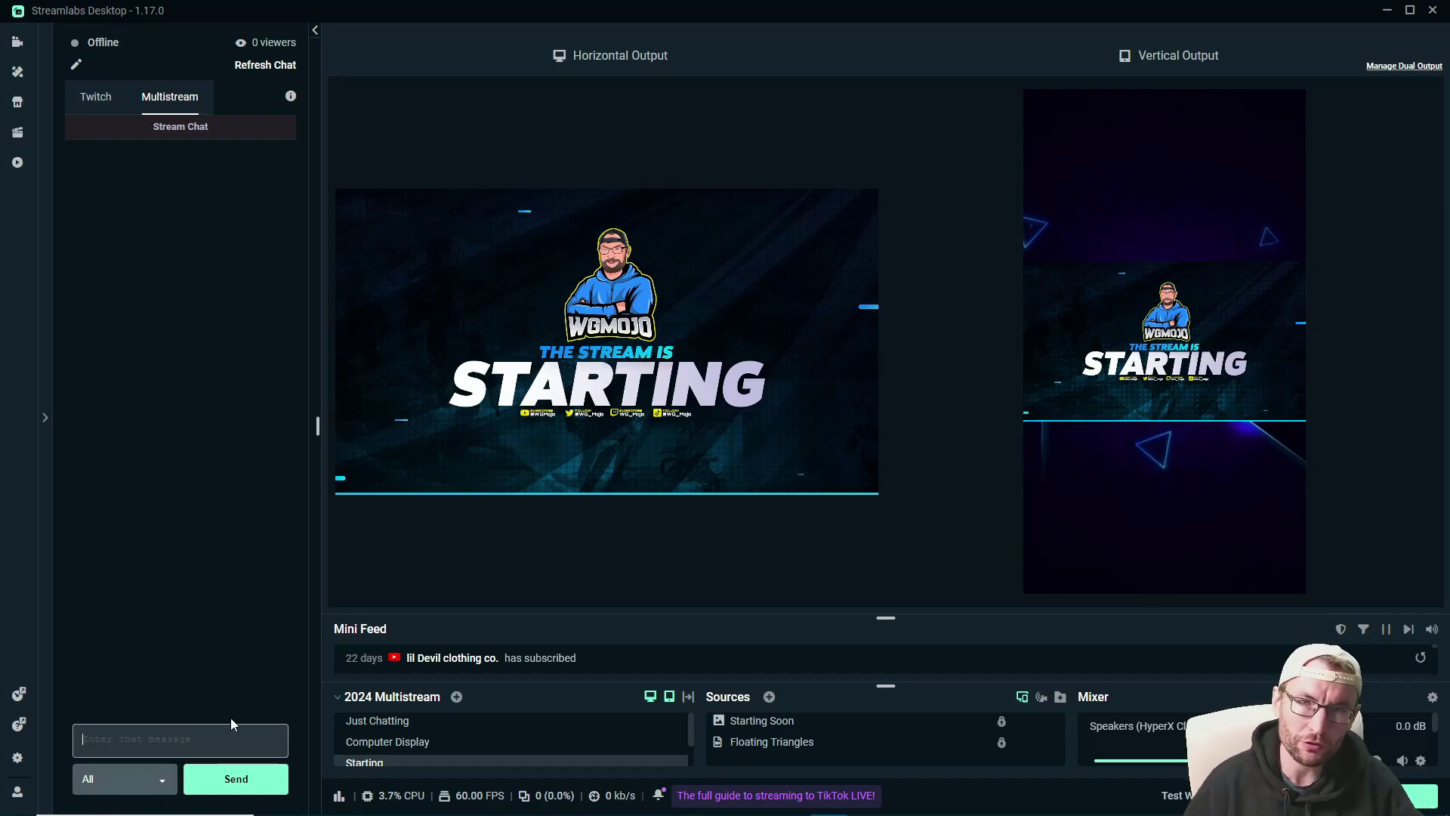